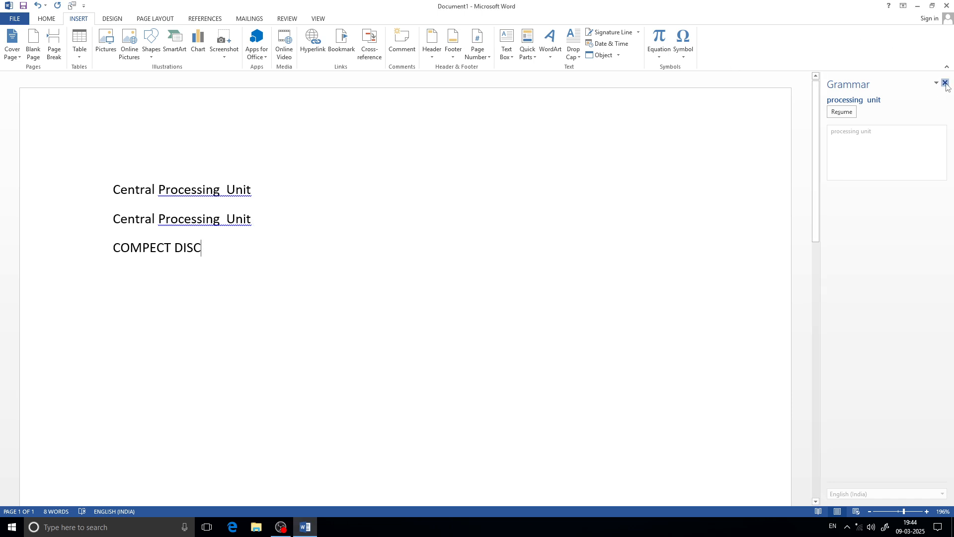
- Close the Grammar pane and view the built-in text box designs
{"action": "left_click", "coordinate": [946, 82]}
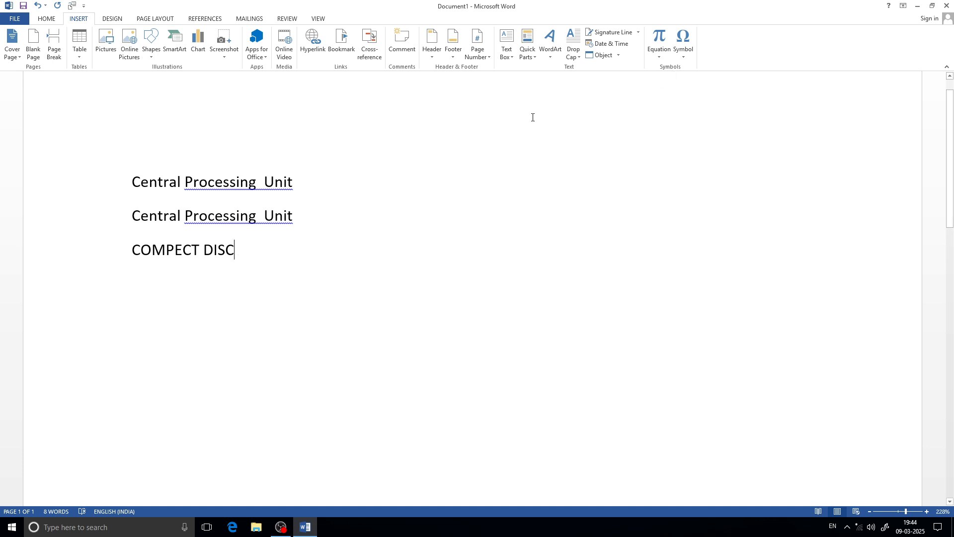
{"action": "left_click", "coordinate": [509, 56]}
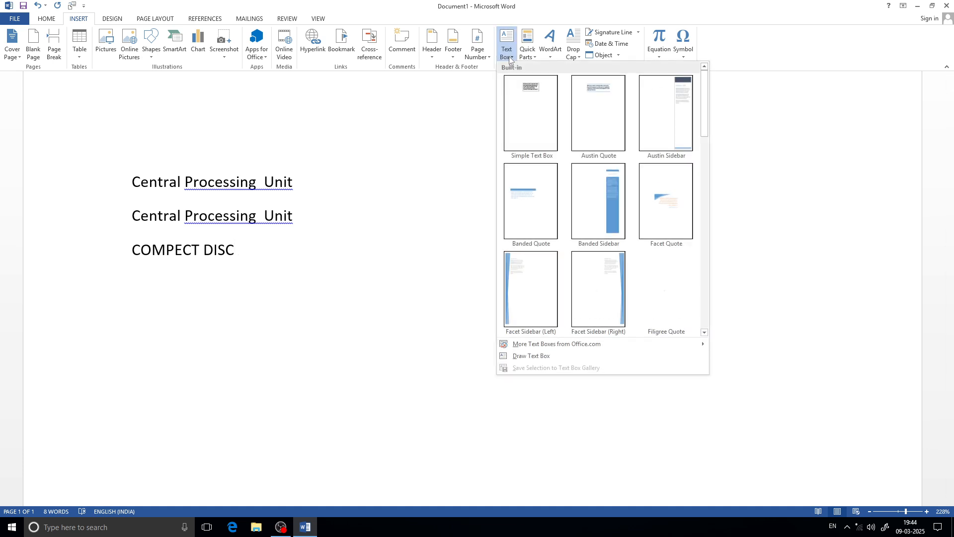
{"action": "left_click", "coordinate": [461, 229]}
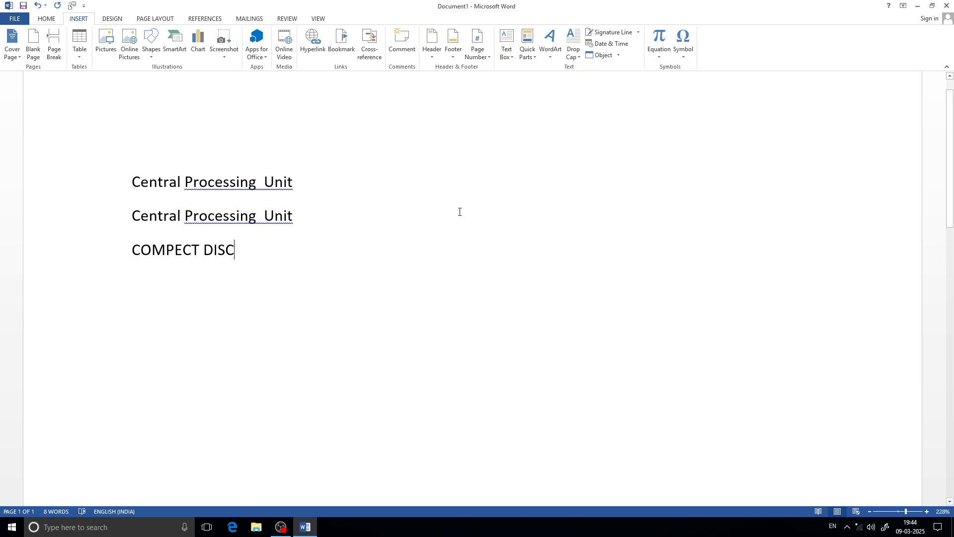
{"action": "scroll", "coordinate": [457, 209], "scroll_direction": "up", "scroll_amount": 1}
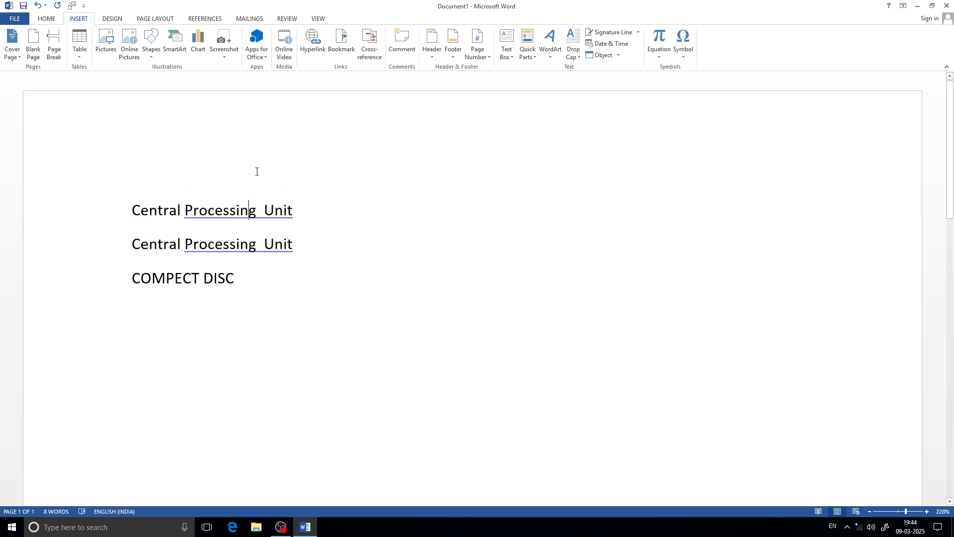
- Generate sample paragraphs below the COMPECT DISC line with =RAND()
{"action": "left_click", "coordinate": [365, 212]}
{"action": "key", "text": "Return"}
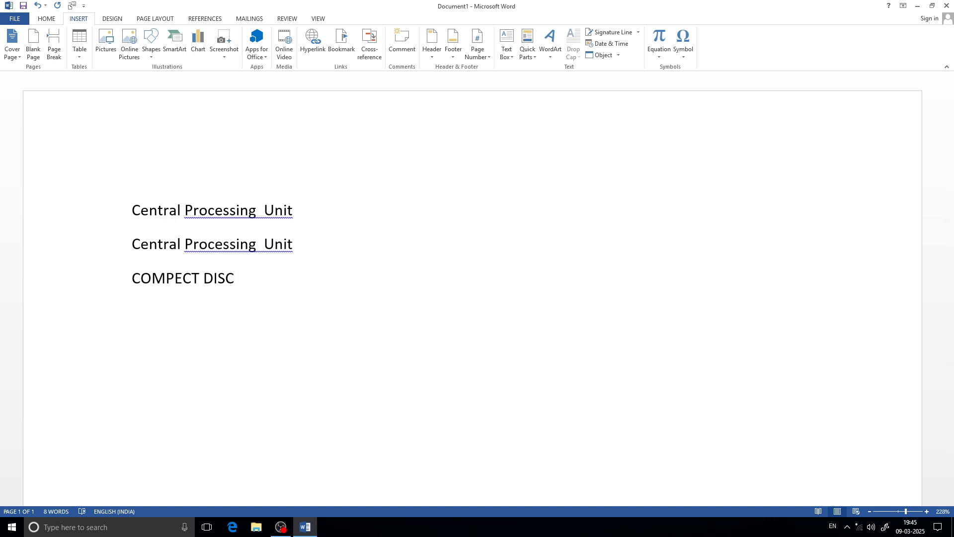
{"action": "type", "text": "=RAND()"}
{"action": "key", "text": "Return"}
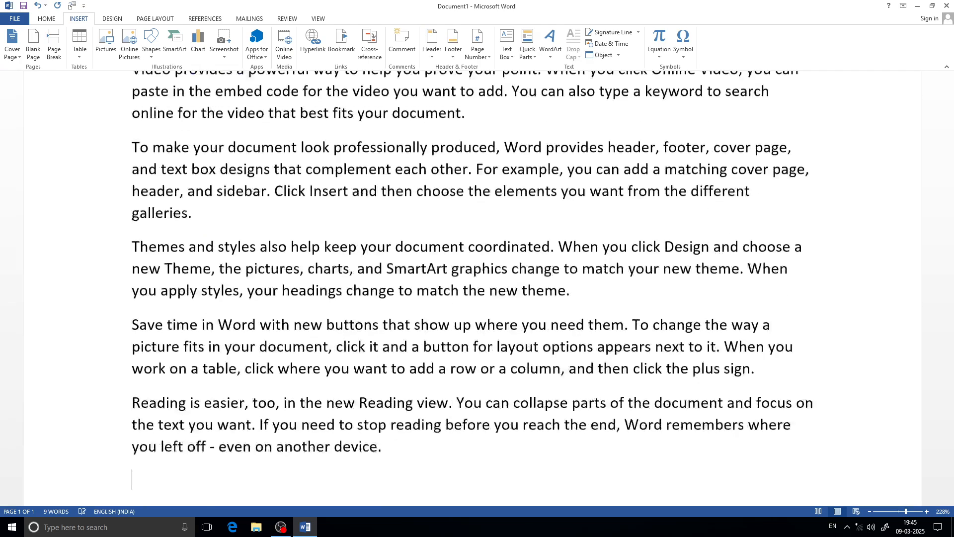
- Look through the generated sample paragraphs from the opening lines to the end of the document
{"action": "scroll", "coordinate": [290, 283], "scroll_direction": "up", "scroll_amount": 4}
{"action": "scroll", "coordinate": [290, 282], "scroll_direction": "down", "scroll_amount": 6}
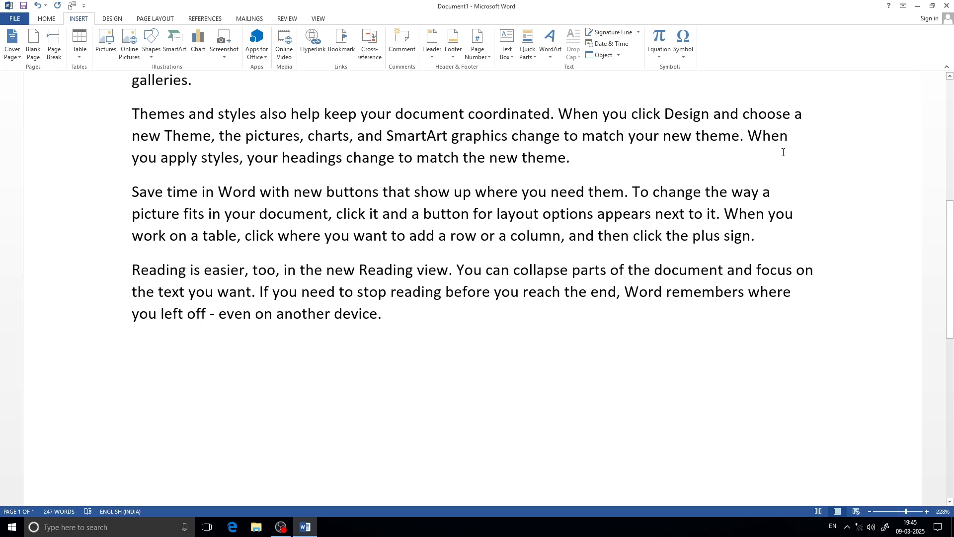
{"action": "left_click", "coordinate": [898, 136]}
{"action": "left_click", "coordinate": [885, 226]}
{"action": "scroll", "coordinate": [436, 373], "scroll_direction": "up", "scroll_amount": 8}
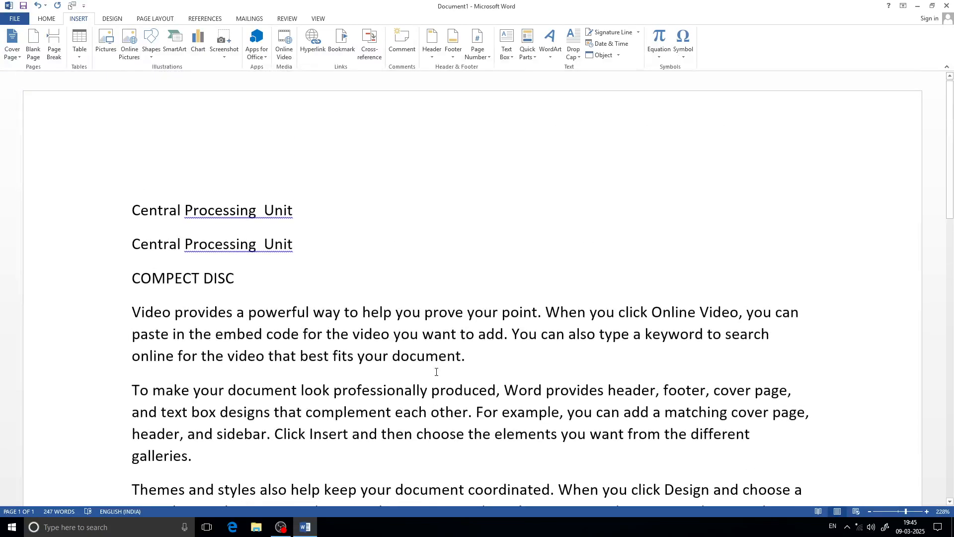
{"action": "scroll", "coordinate": [436, 372], "scroll_direction": "down", "scroll_amount": 4}
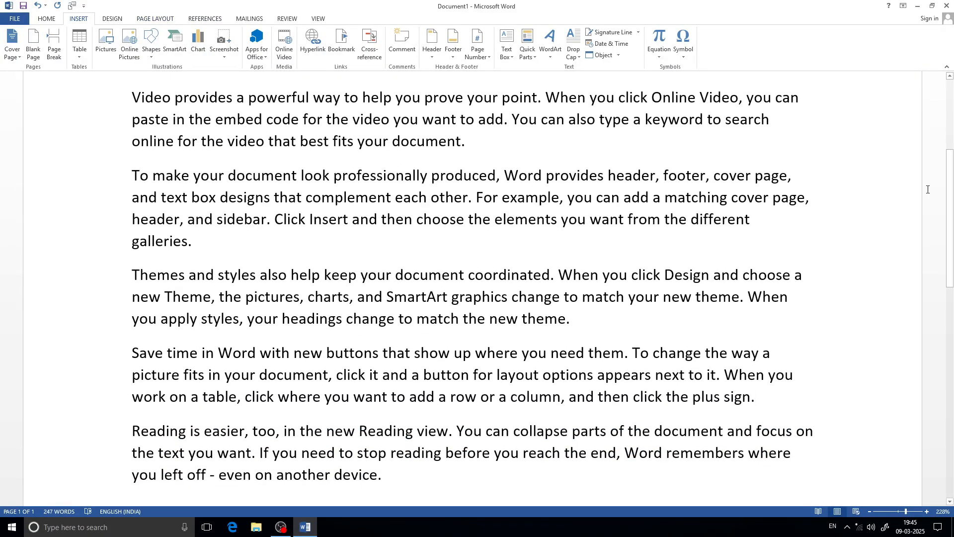
{"action": "scroll", "coordinate": [869, 199], "scroll_direction": "up", "scroll_amount": 3}
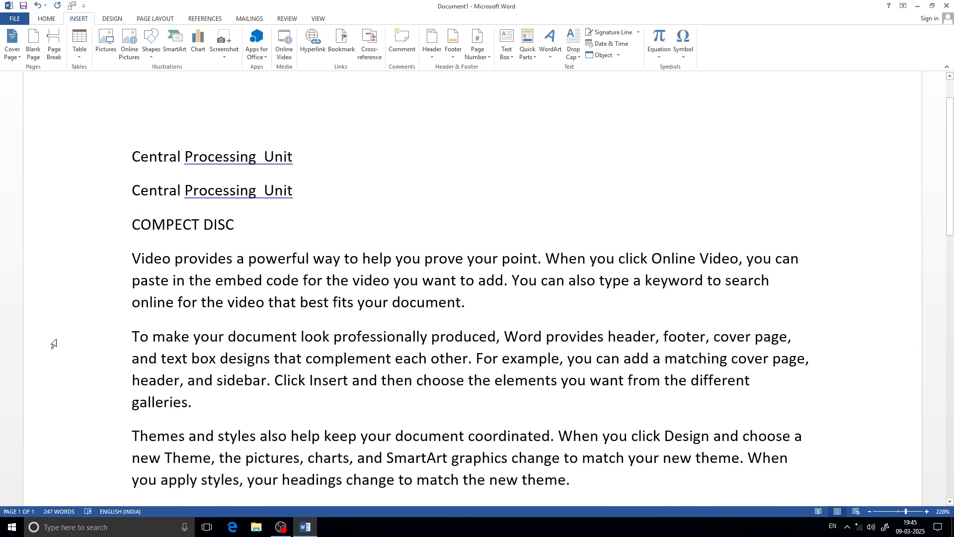
{"action": "scroll", "coordinate": [343, 193], "scroll_direction": "down", "scroll_amount": 5}
{"action": "scroll", "coordinate": [462, 272], "scroll_direction": "down", "scroll_amount": 4}
{"action": "scroll", "coordinate": [383, 311], "scroll_direction": "up", "scroll_amount": 10}
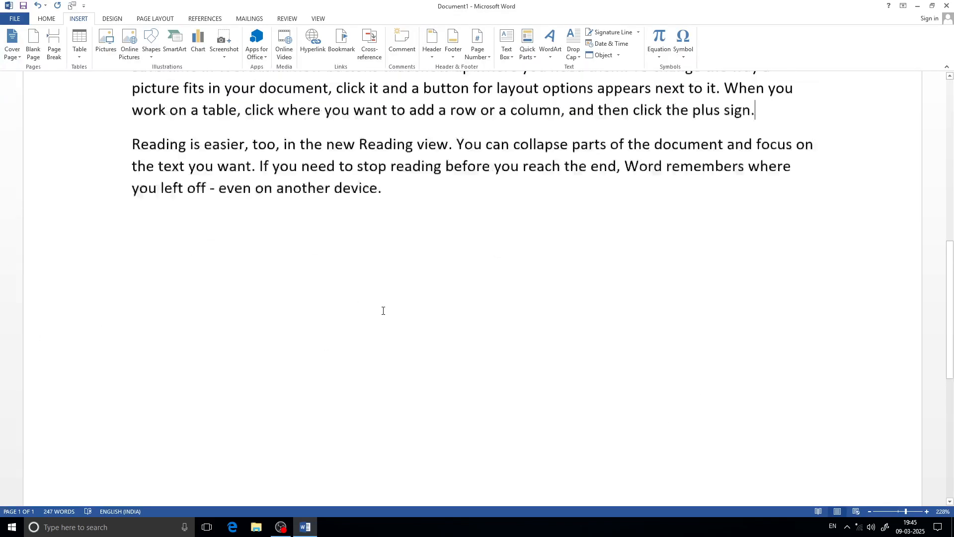
{"action": "scroll", "coordinate": [385, 305], "scroll_direction": "down", "scroll_amount": 3}
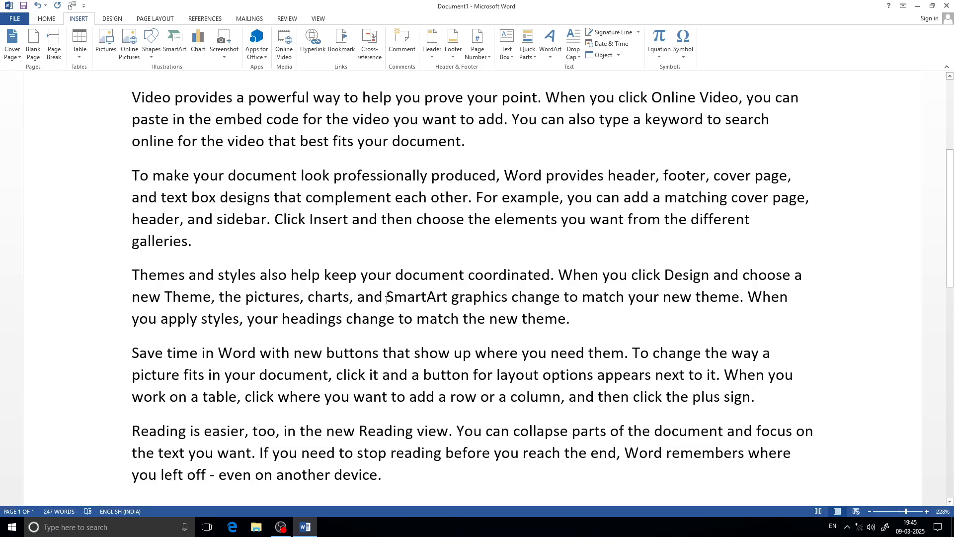
{"action": "left_click", "coordinate": [466, 141]}
{"action": "left_click", "coordinate": [756, 219]}
{"action": "left_click", "coordinate": [571, 318]}
{"action": "left_click", "coordinate": [345, 220]}
{"action": "left_click", "coordinate": [34, 242]}
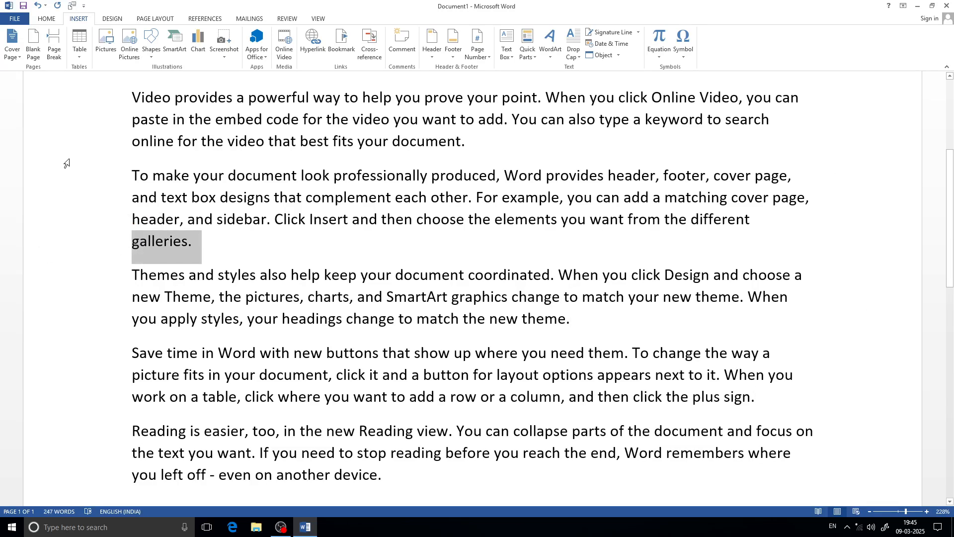
{"action": "left_click", "coordinate": [69, 142]}
{"action": "left_click", "coordinate": [472, 305]}
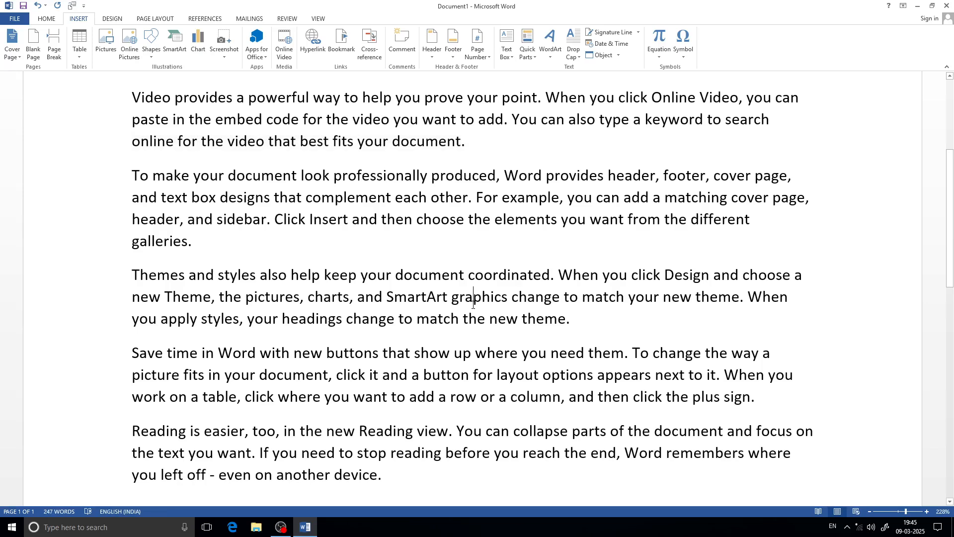
- Add an empty paragraph after the last sample paragraph
{"action": "left_click", "coordinate": [507, 45]}
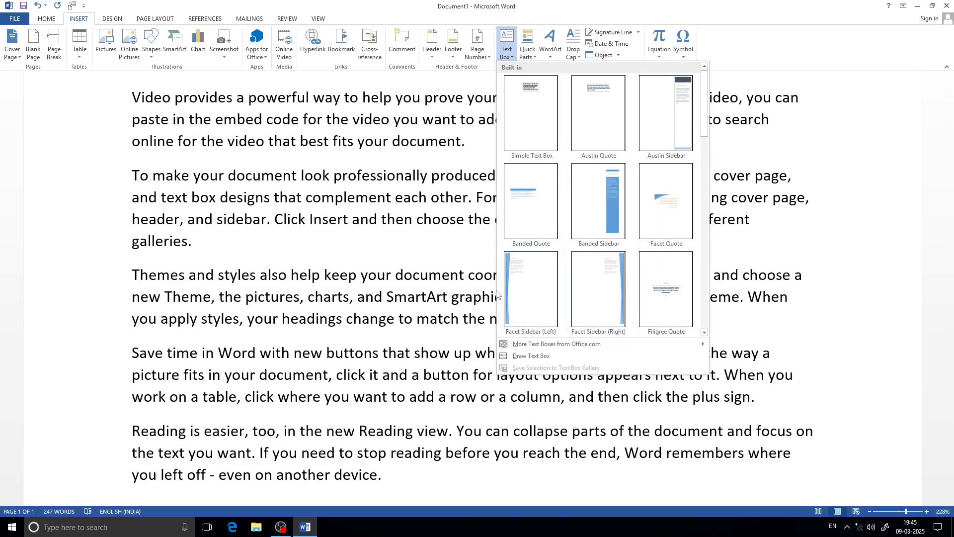
{"action": "scroll", "coordinate": [371, 311], "scroll_direction": "down", "scroll_amount": 1}
{"action": "scroll", "coordinate": [370, 311], "scroll_direction": "down", "scroll_amount": 4}
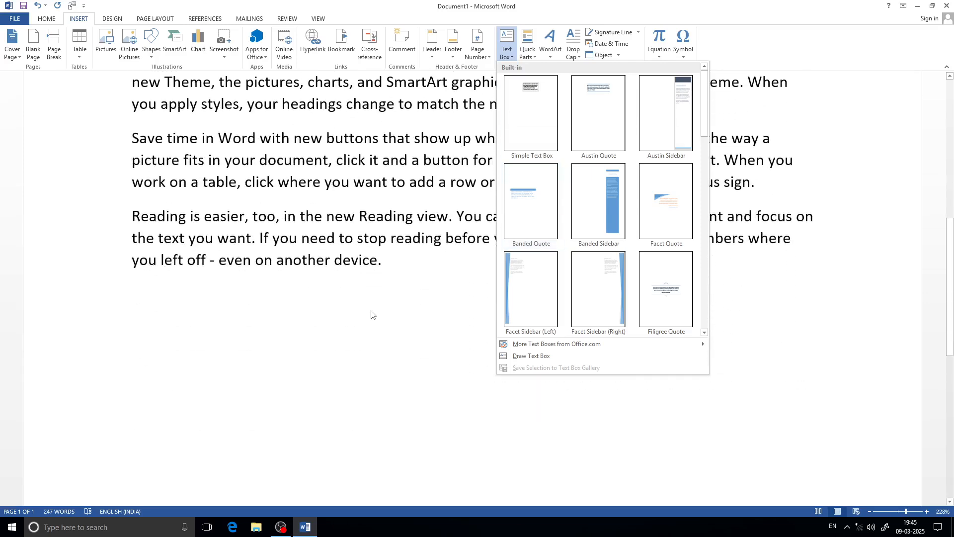
{"action": "left_click", "coordinate": [398, 262]}
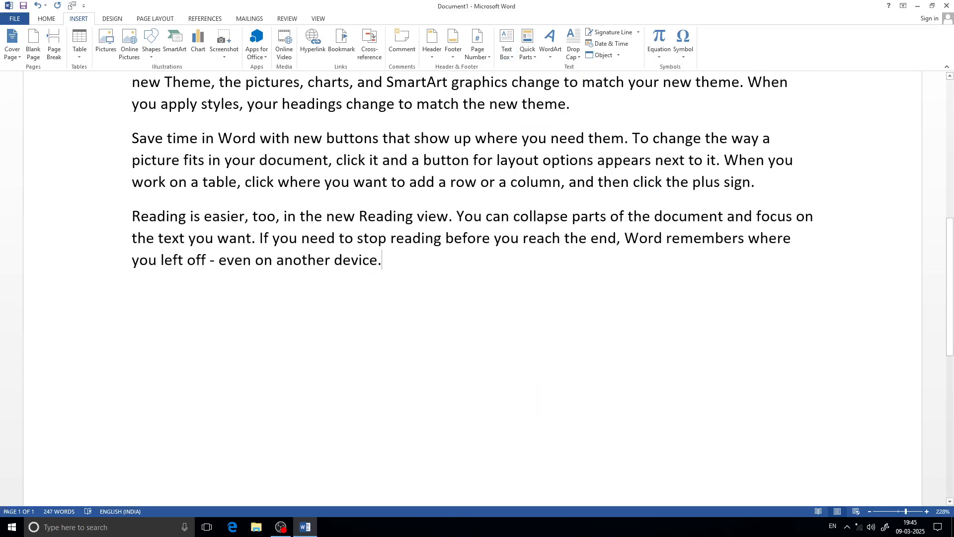
{"action": "key", "text": "Return"}
- Try the Banded Sidebar text box design, look over it and undo its insertion
{"action": "left_click", "coordinate": [506, 44]}
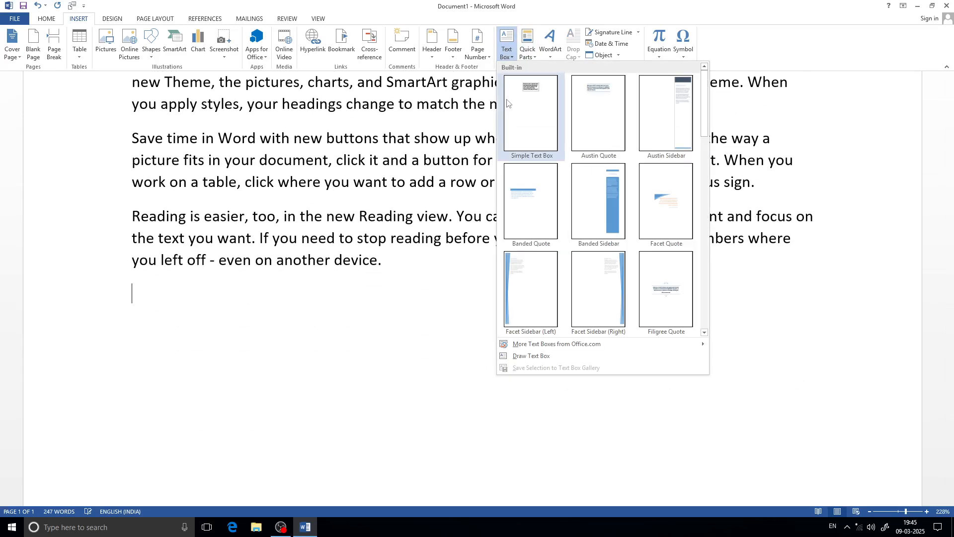
{"action": "left_click", "coordinate": [606, 219]}
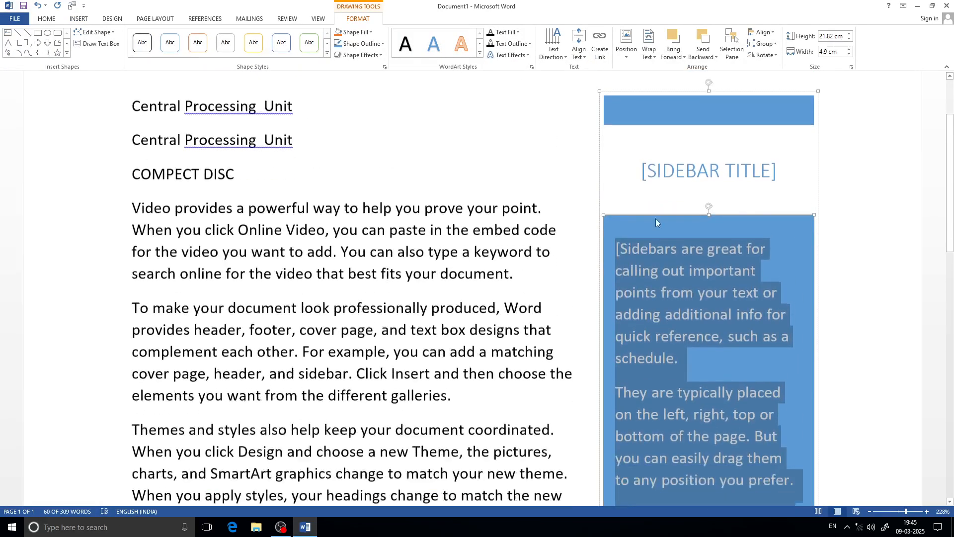
{"action": "scroll", "coordinate": [655, 222], "scroll_direction": "down", "scroll_amount": 2}
{"action": "scroll", "coordinate": [702, 242], "scroll_direction": "down", "scroll_amount": 8}
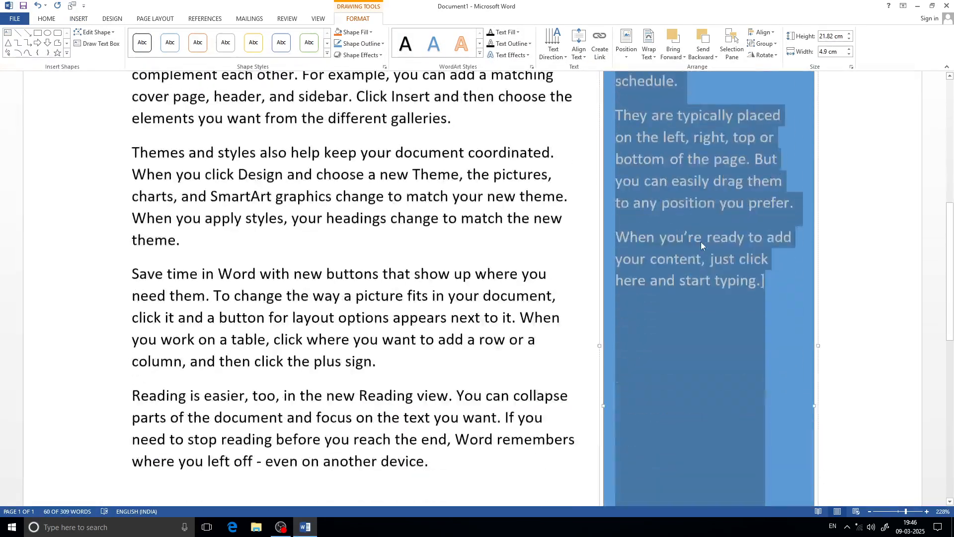
{"action": "scroll", "coordinate": [702, 239], "scroll_direction": "up", "scroll_amount": 8}
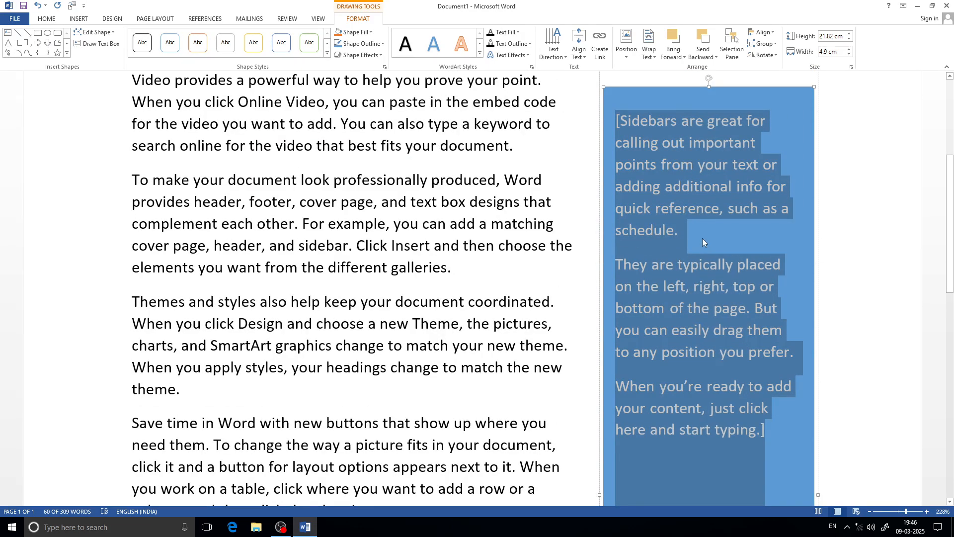
{"action": "key", "text": "ctrl+z"}
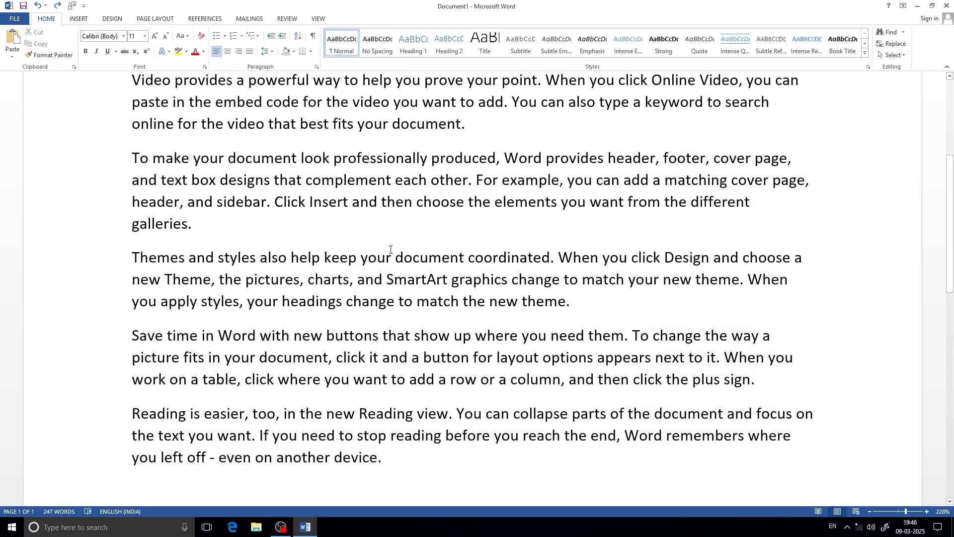
- Try the Austin Quote text box design and undo its insertion
{"action": "left_click", "coordinate": [84, 22]}
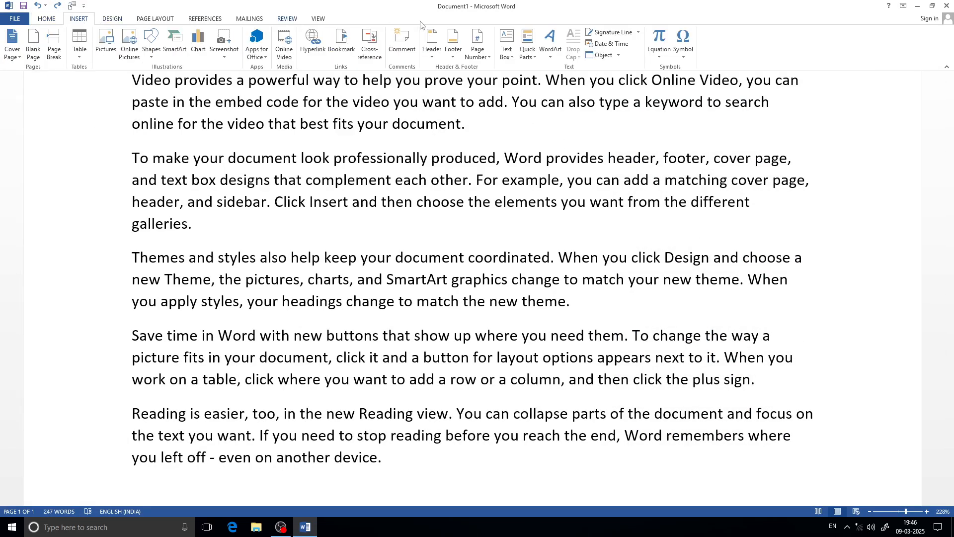
{"action": "left_click", "coordinate": [507, 46]}
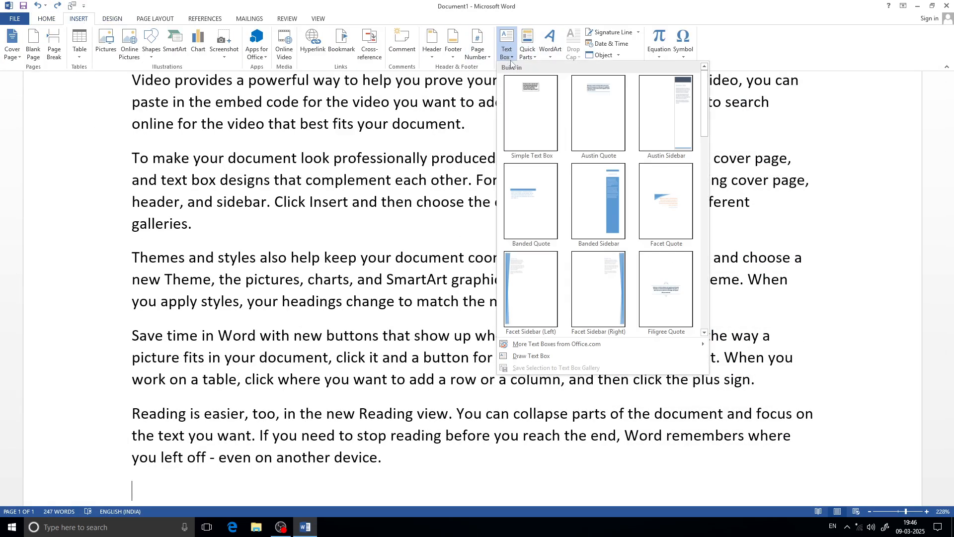
{"action": "left_click", "coordinate": [603, 112]}
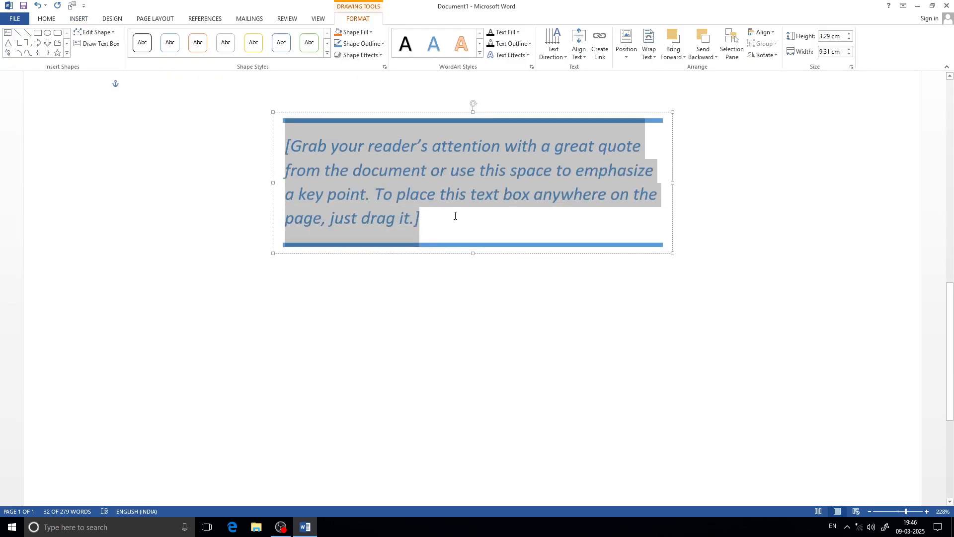
{"action": "key", "text": "ctrl+z"}
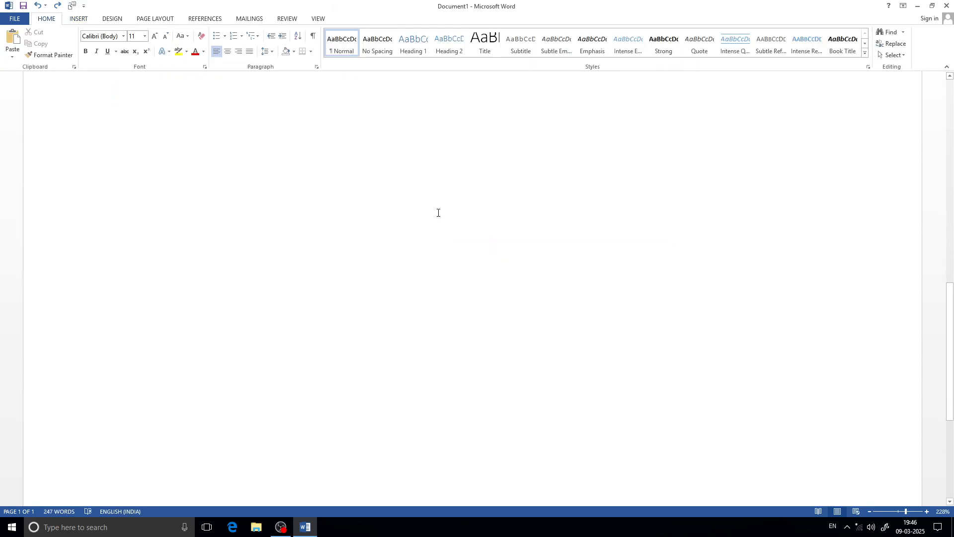
{"action": "scroll", "coordinate": [436, 212], "scroll_direction": "up", "scroll_amount": 5}
{"action": "scroll", "coordinate": [432, 208], "scroll_direction": "up", "scroll_amount": 5}
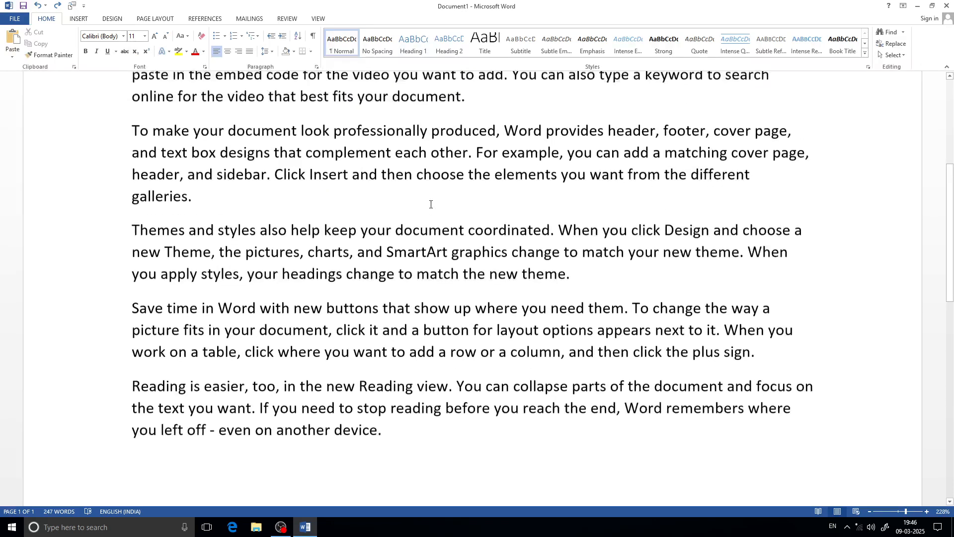
- Draw a text box about 5 cm high and 1.6 cm wide in the left margin beside the second to fourth sample paragraphs
{"action": "left_click", "coordinate": [79, 18]}
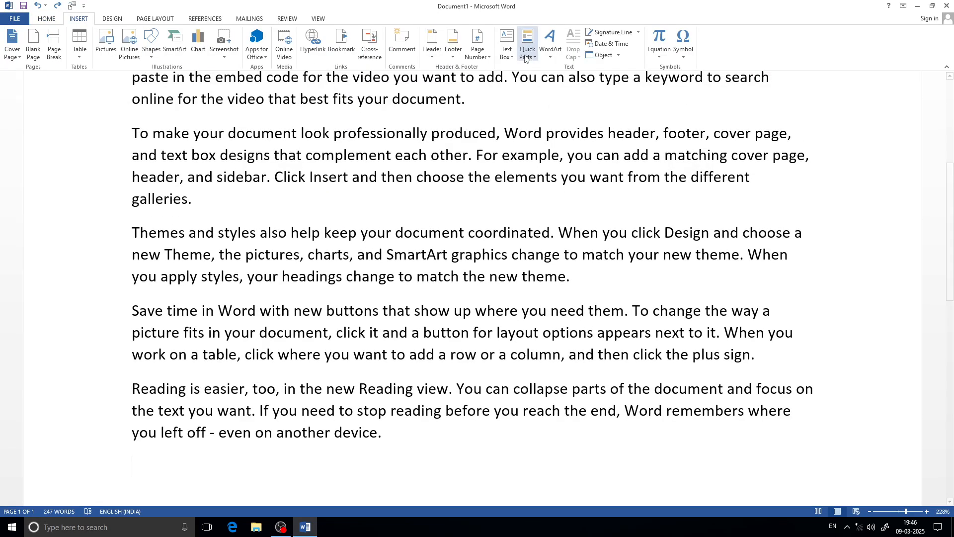
{"action": "left_click", "coordinate": [507, 47]}
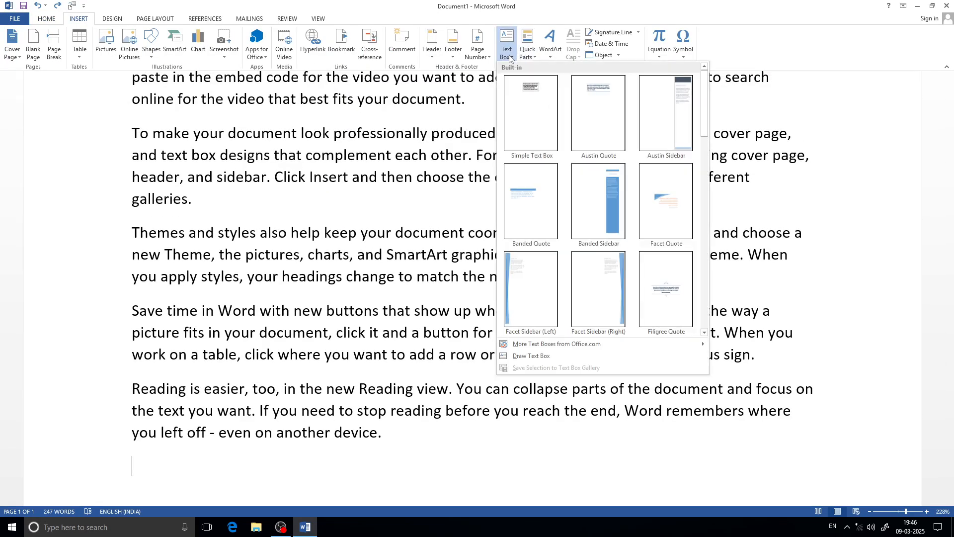
{"action": "left_click", "coordinate": [549, 355]}
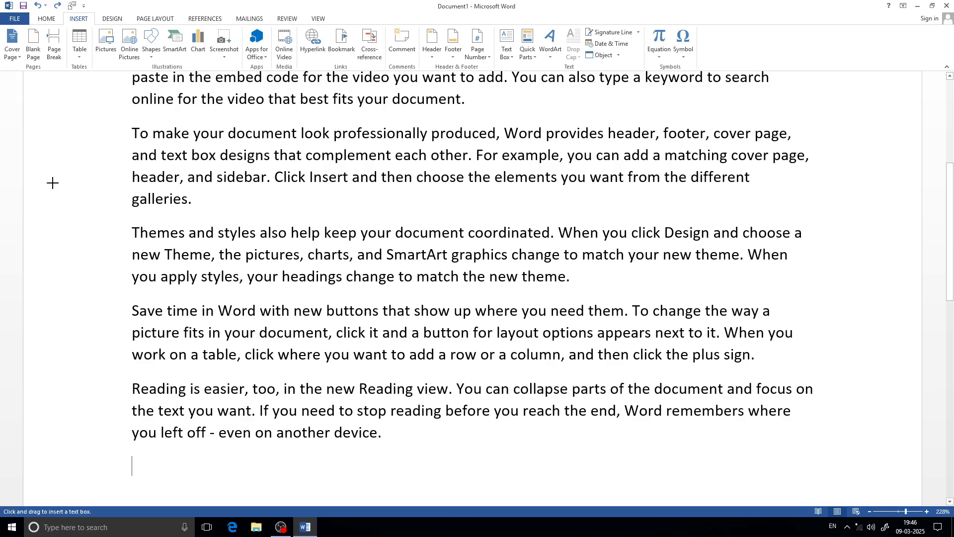
{"action": "mouse_move", "coordinate": [44, 117]}
{"action": "left_mouse_down"}
{"action": "mouse_move", "coordinate": [91, 207]}
{"action": "mouse_move", "coordinate": [114, 333]}
{"action": "left_mouse_up"}
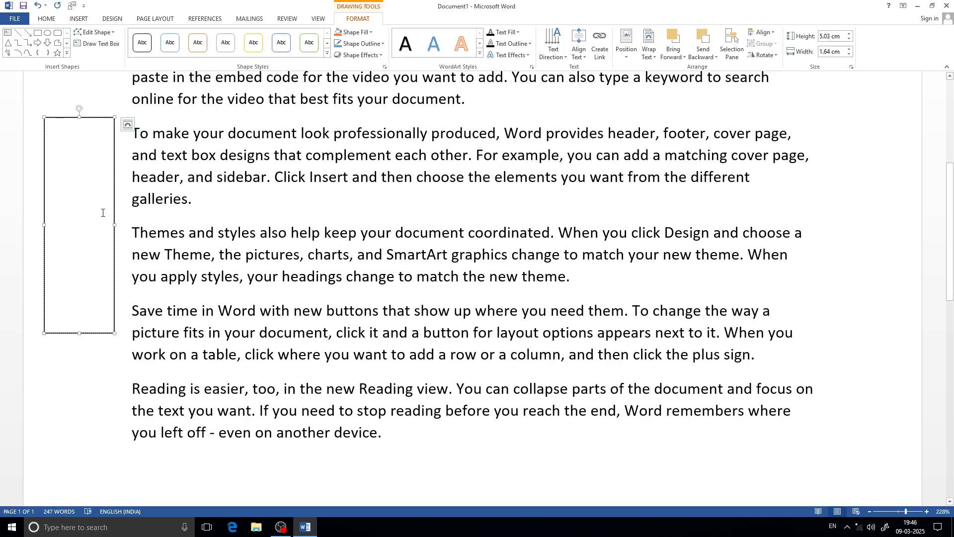
- Enter PARIKSHA .COM in the new text box and shift the box slightly left and down within the margin
{"action": "type", "text": "PP"}
{"action": "key", "text": "BackSpace"}
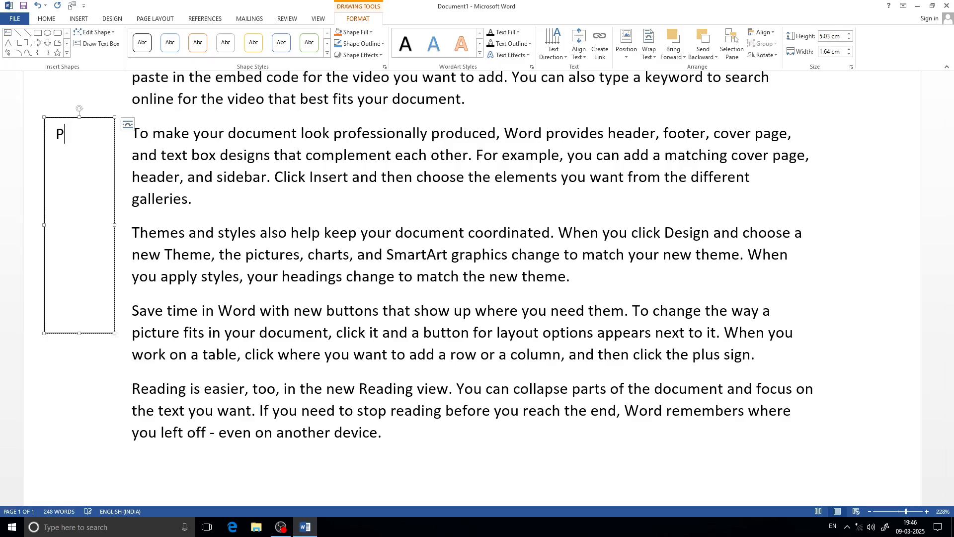
{"action": "type", "text": "ARIKSHA .COM"}
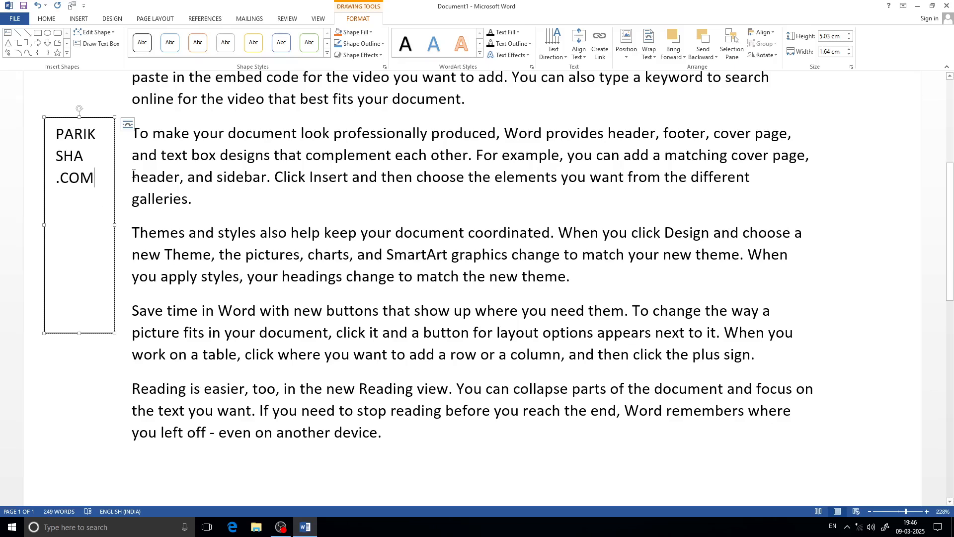
{"action": "mouse_move", "coordinate": [82, 117]}
{"action": "left_mouse_down"}
{"action": "mouse_move", "coordinate": [141, 196]}
{"action": "mouse_move", "coordinate": [94, 129]}
{"action": "mouse_move", "coordinate": [70, 122]}
{"action": "mouse_move", "coordinate": [84, 121]}
{"action": "left_mouse_up"}
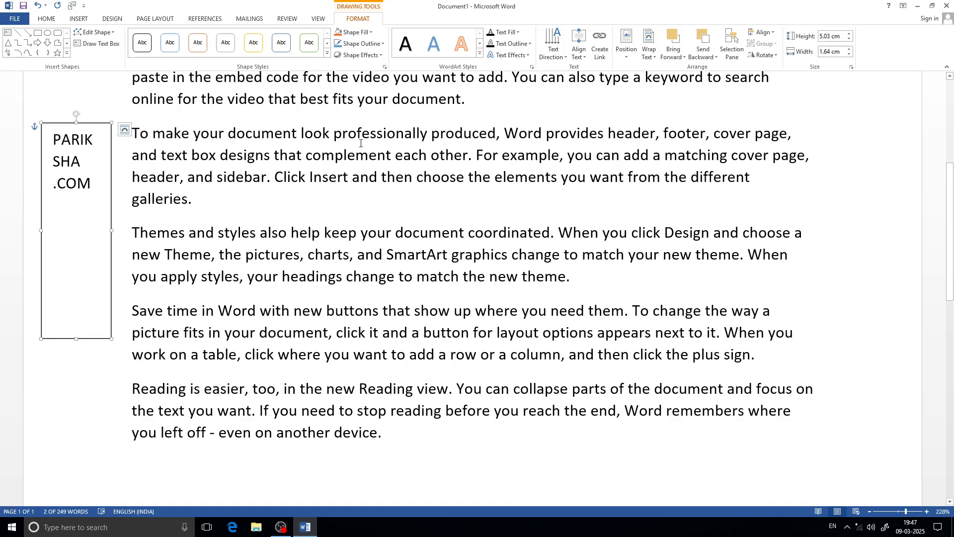
- Look over the text box commands, including the one that saves the selected margin text box to the gallery
{"action": "left_click", "coordinate": [72, 19]}
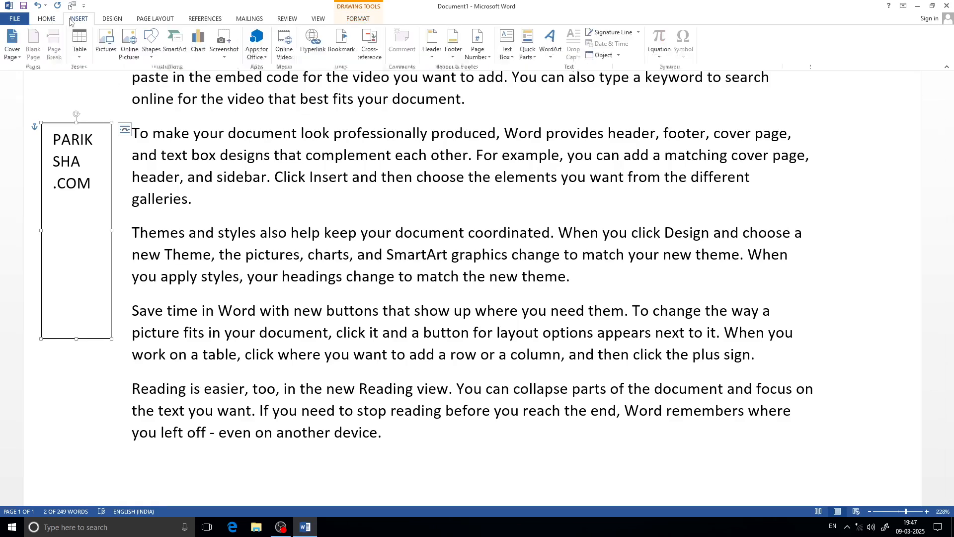
{"action": "left_click", "coordinate": [505, 59]}
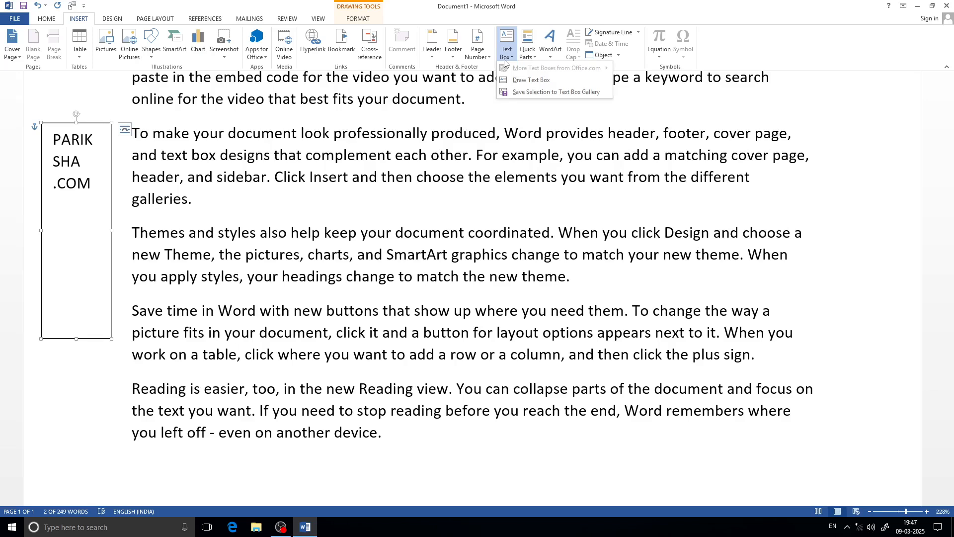
{"action": "left_click", "coordinate": [505, 58]}
{"action": "left_click", "coordinate": [505, 58]}
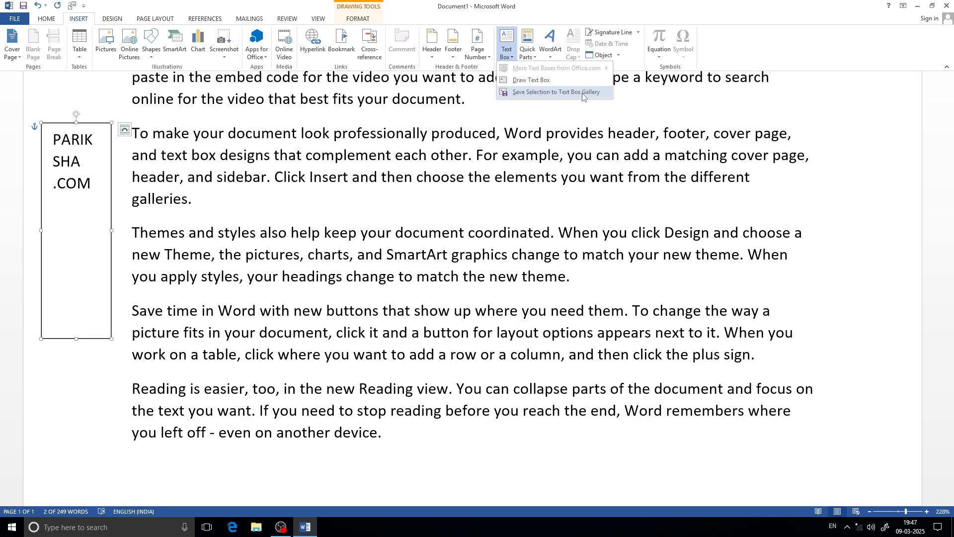
{"action": "left_click", "coordinate": [579, 114]}
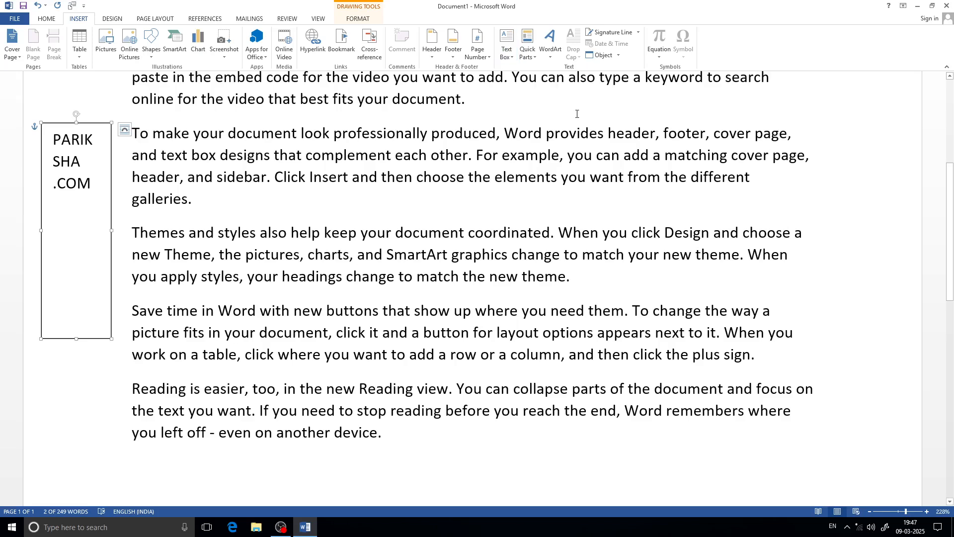
{"action": "left_click", "coordinate": [507, 57]}
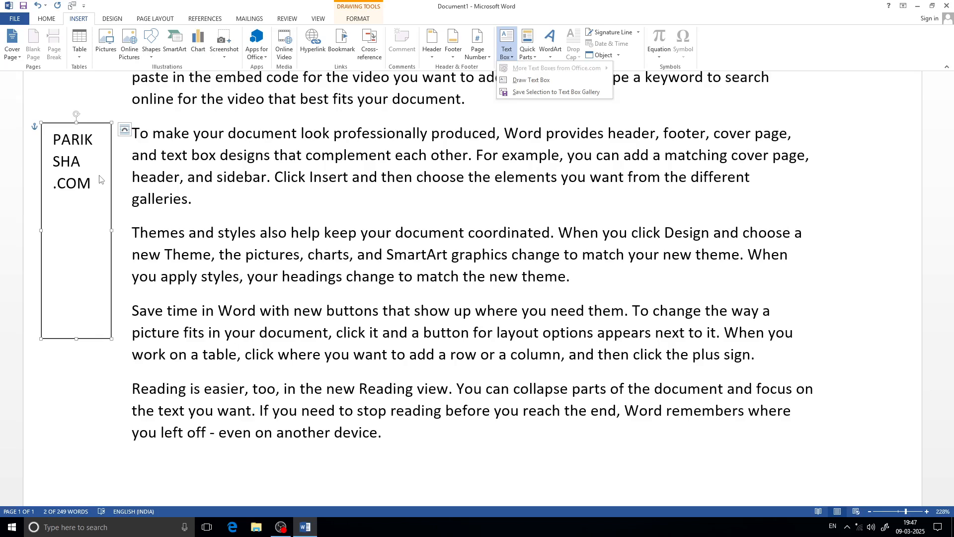
{"action": "left_click", "coordinate": [618, 104]}
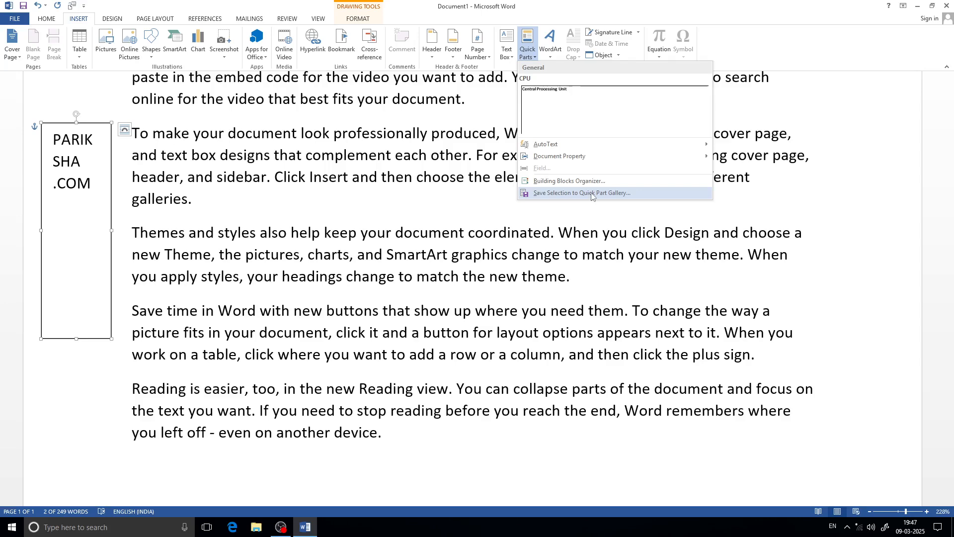
- Examine the saved CPU entry among the Quick Parts alongside the two Central Processing Unit lines at the document's start
{"action": "scroll", "coordinate": [545, 233], "scroll_direction": "up", "scroll_amount": 3}
{"action": "scroll", "coordinate": [404, 222], "scroll_direction": "up", "scroll_amount": 2}
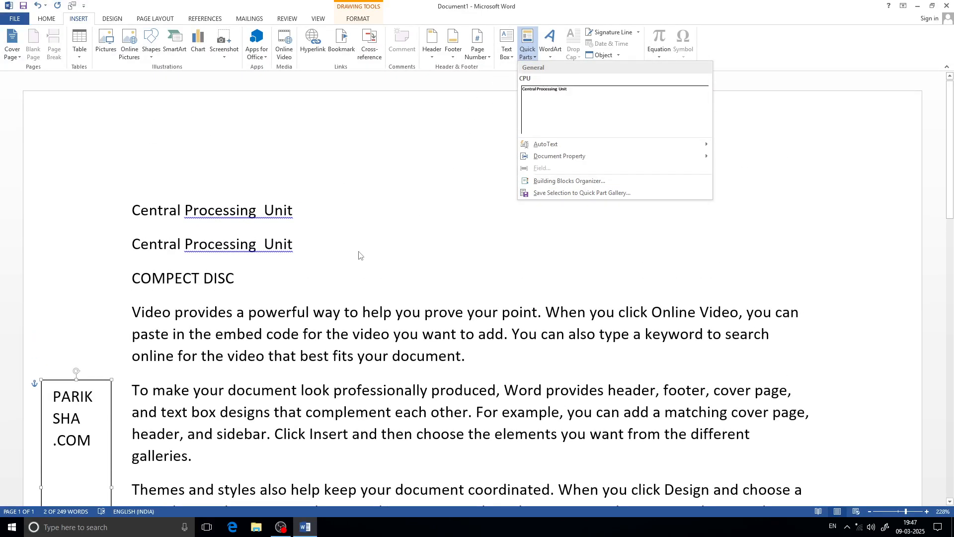
{"action": "left_click", "coordinate": [277, 258]}
{"action": "left_click_drag", "start_coordinate": [308, 244], "coordinate": [118, 245]}
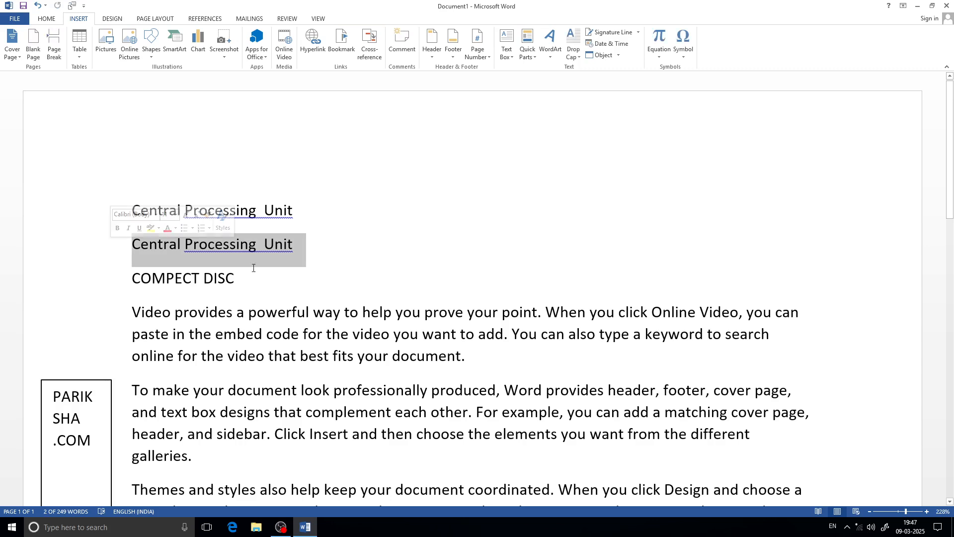
{"action": "left_click", "coordinate": [270, 275]}
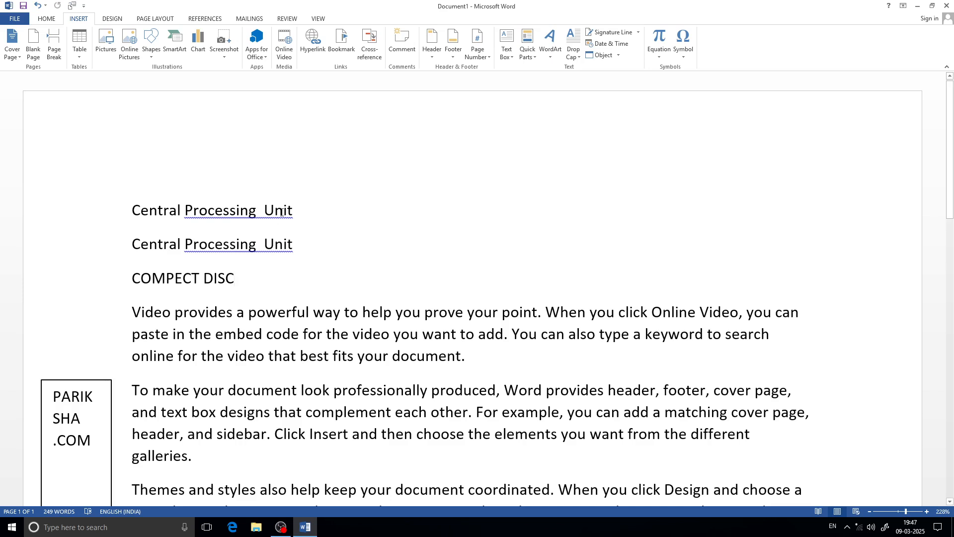
{"action": "left_click_drag", "start_coordinate": [294, 213], "coordinate": [102, 213]}
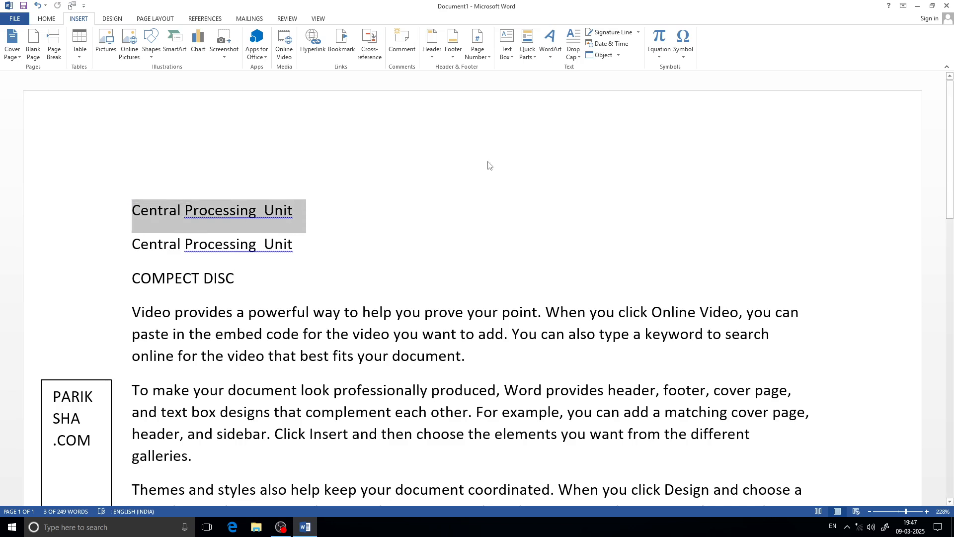
{"action": "left_click", "coordinate": [528, 49]}
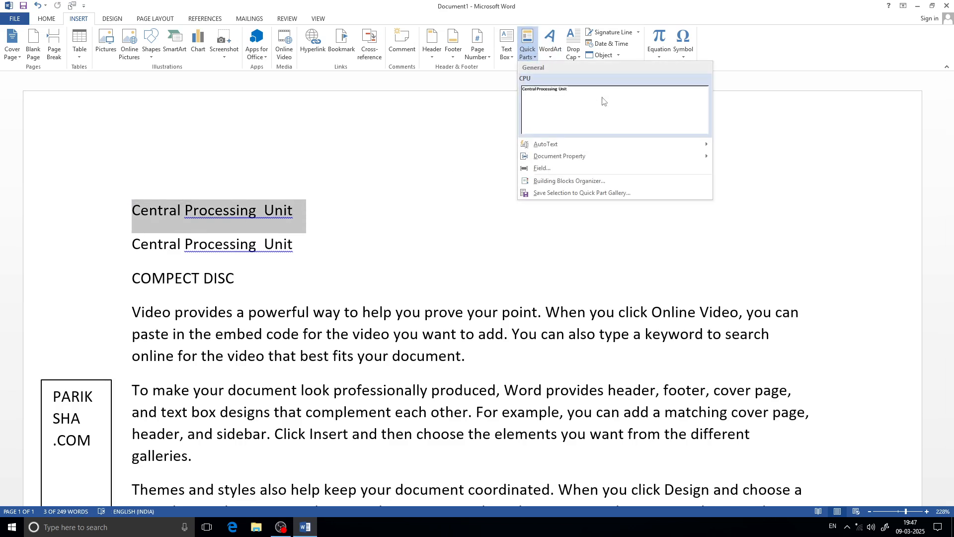
- Start a new line below COMPECT DISC and insert the saved CPU Quick Part there twice
{"action": "left_click", "coordinate": [290, 271]}
{"action": "left_click", "coordinate": [266, 272]}
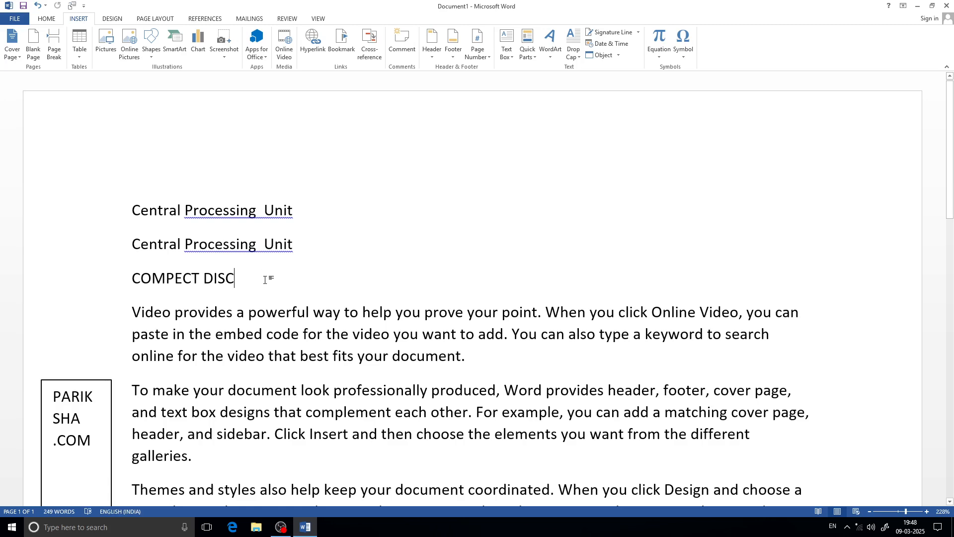
{"action": "key", "text": "Return"}
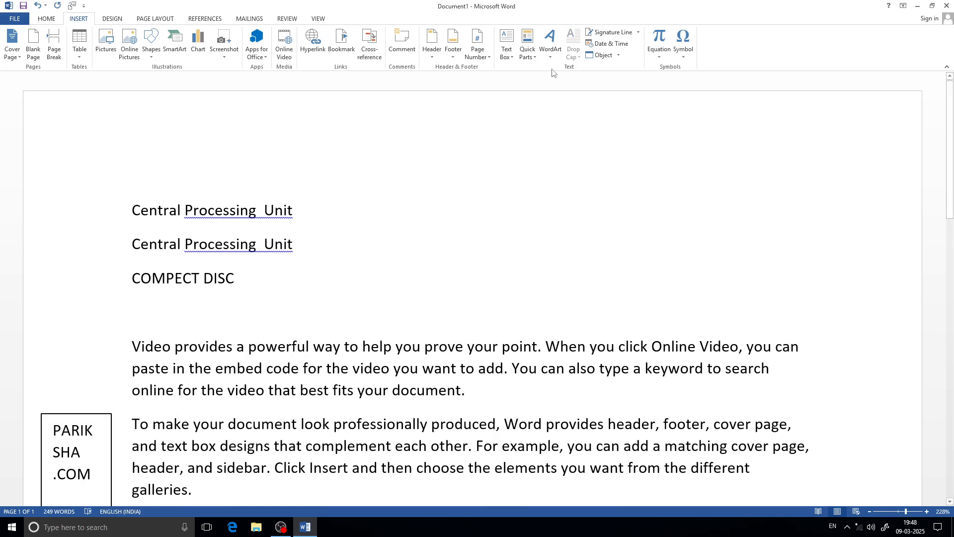
{"action": "left_click", "coordinate": [530, 59]}
{"action": "left_click", "coordinate": [578, 99]}
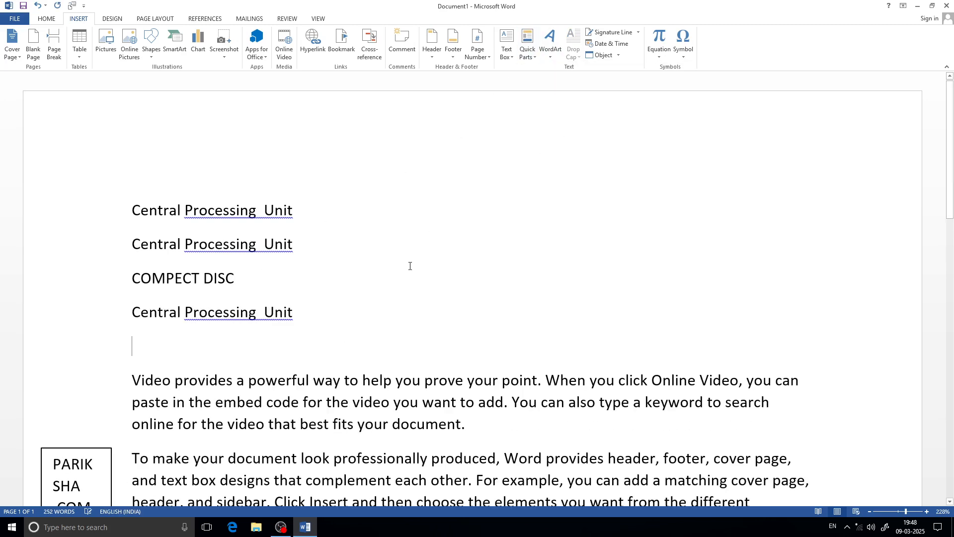
{"action": "left_click", "coordinate": [528, 49]}
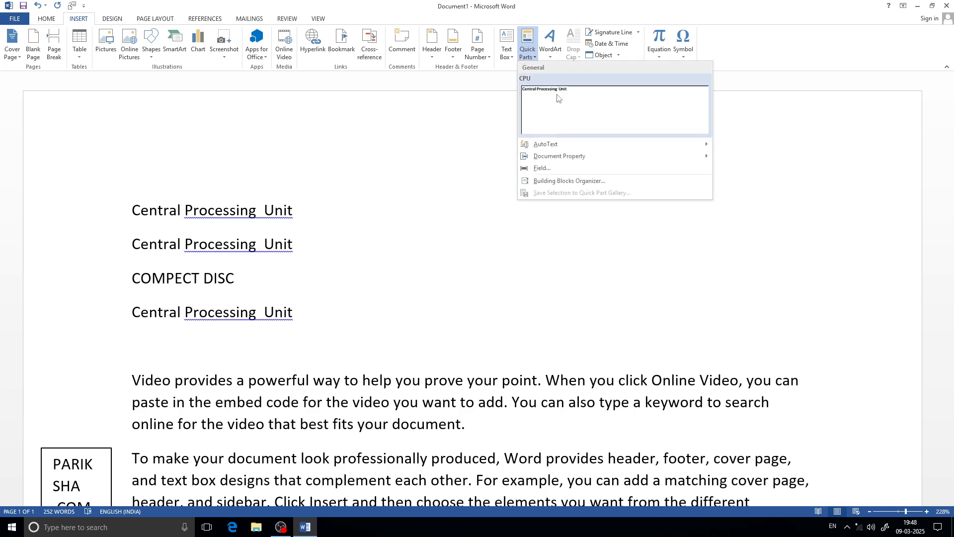
{"action": "left_click", "coordinate": [554, 99]}
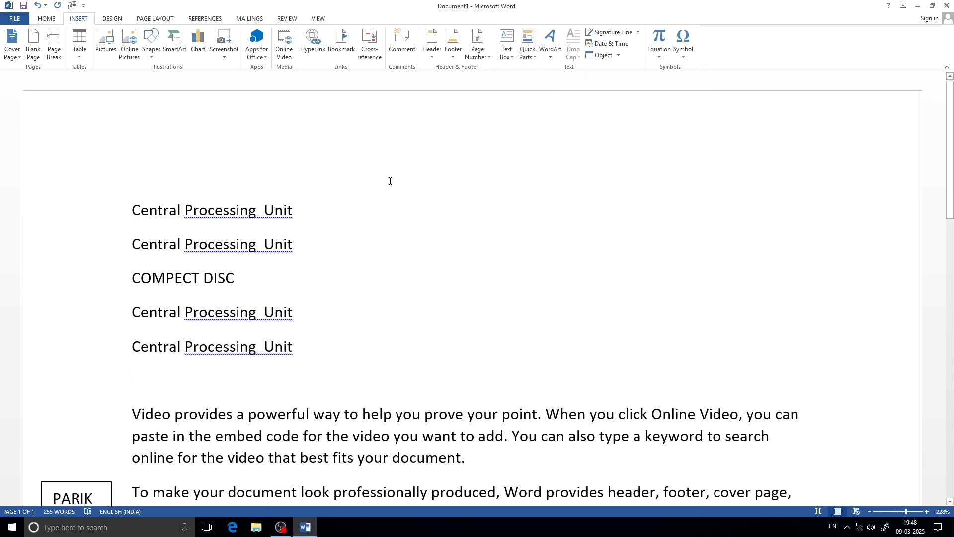
- Enter CPU on the empty line above the sample text and expand it into its saved Quick Part
{"action": "scroll", "coordinate": [371, 187], "scroll_direction": "down", "scroll_amount": 2}
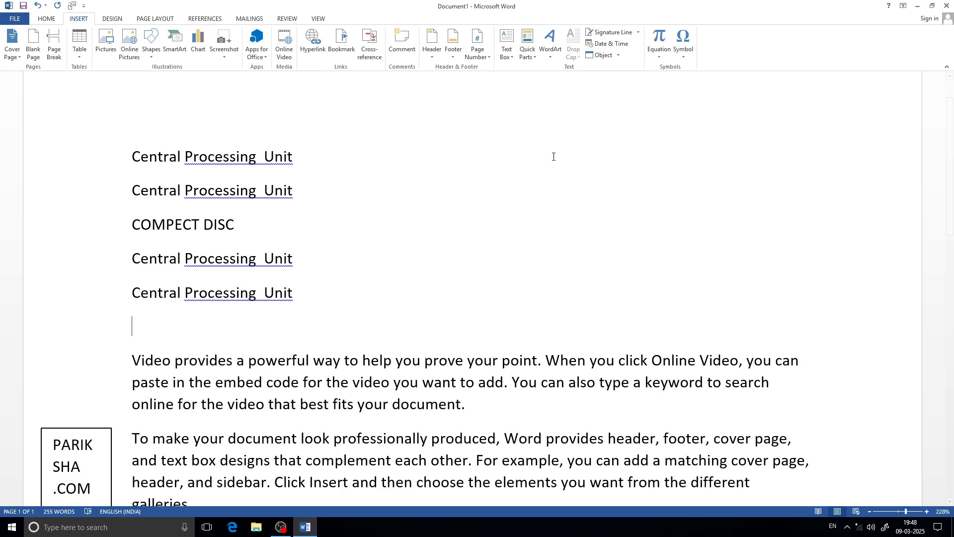
{"action": "type", "text": "CPU"}
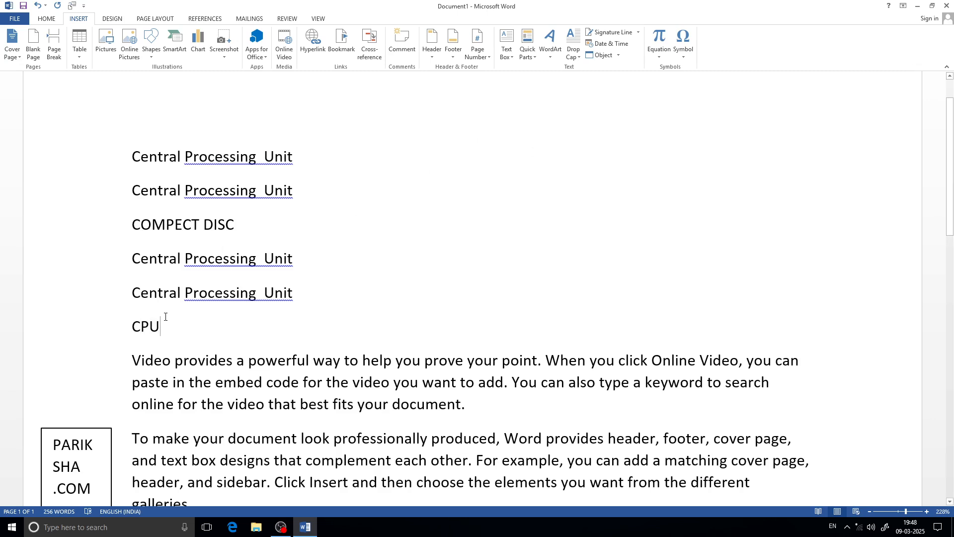
{"action": "key", "text": "Return"}
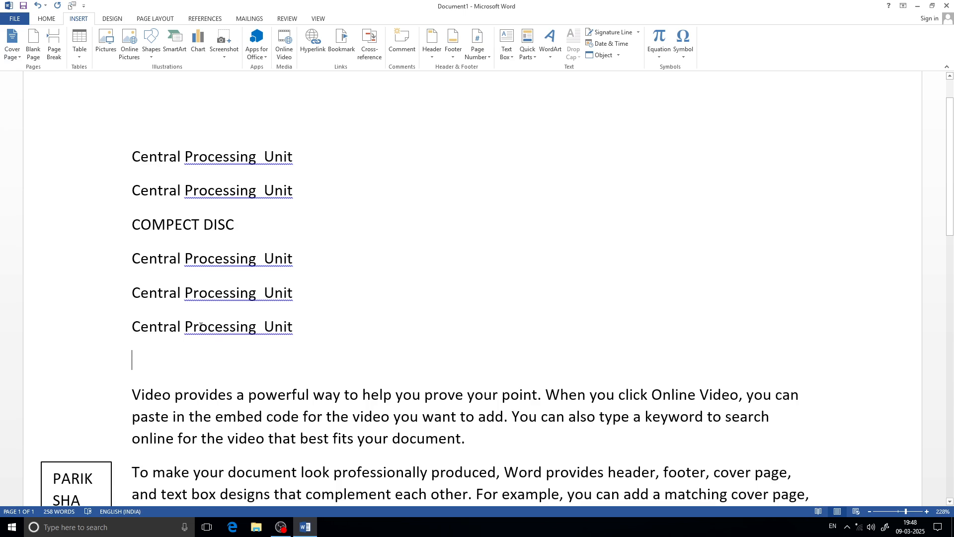
- Save the COMPECT DISC line as a Quick Part named CD in the General category
{"action": "left_click", "coordinate": [527, 49]}
{"action": "left_click", "coordinate": [490, 165]}
{"action": "left_click_drag", "start_coordinate": [241, 221], "coordinate": [132, 224]}
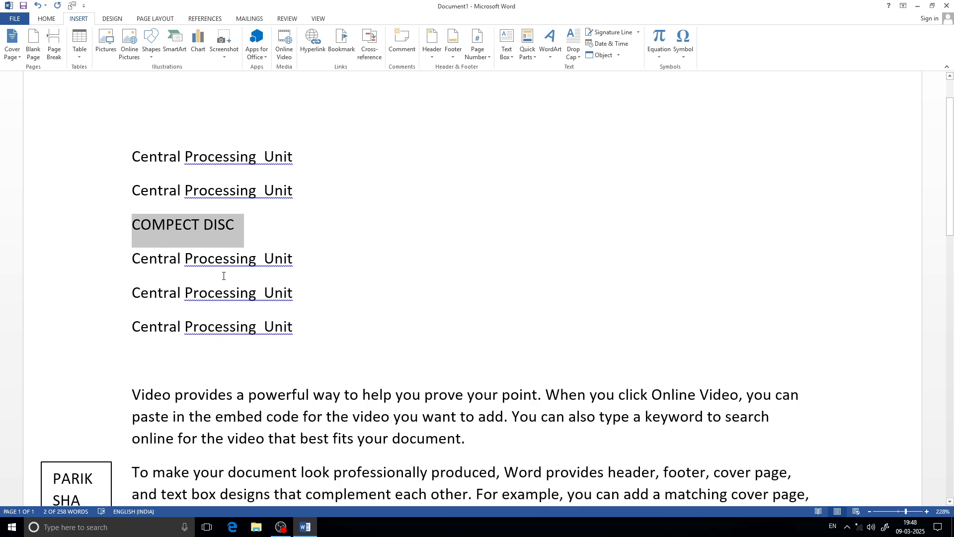
{"action": "left_click", "coordinate": [531, 59]}
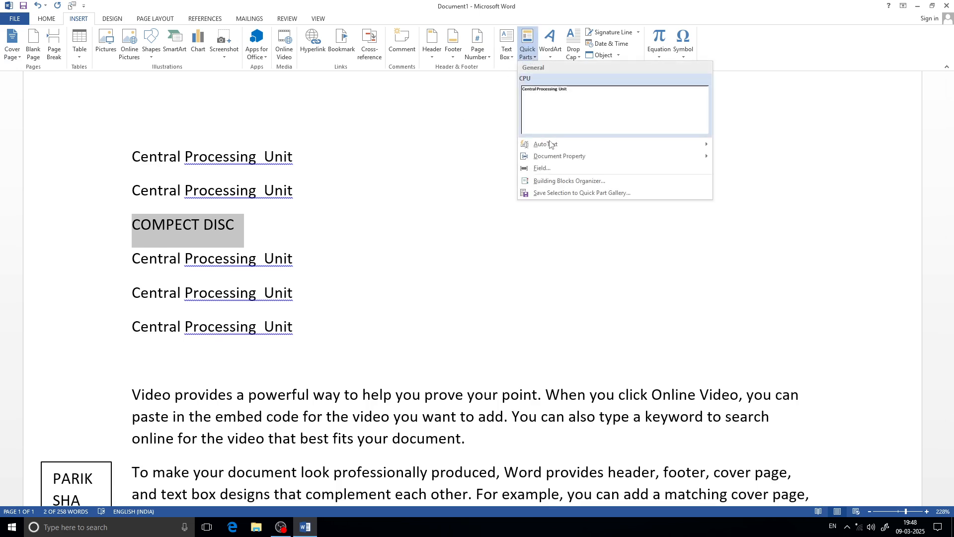
{"action": "left_click", "coordinate": [551, 193]}
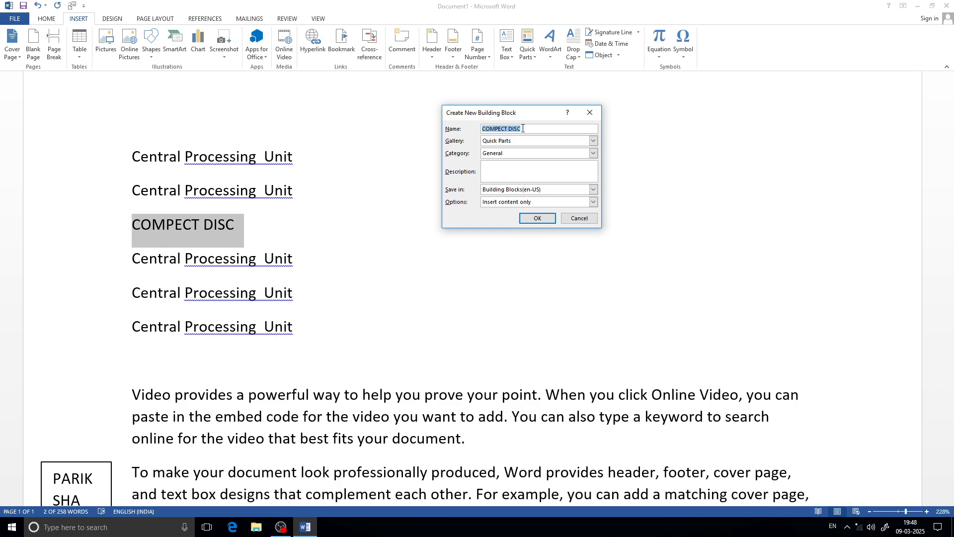
{"action": "key", "text": "BackSpace"}
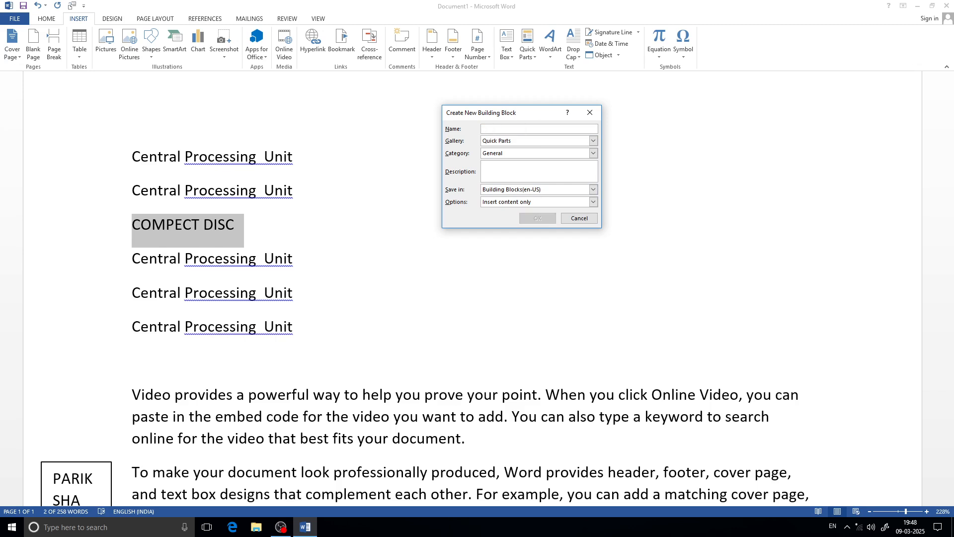
{"action": "type", "text": "CD"}
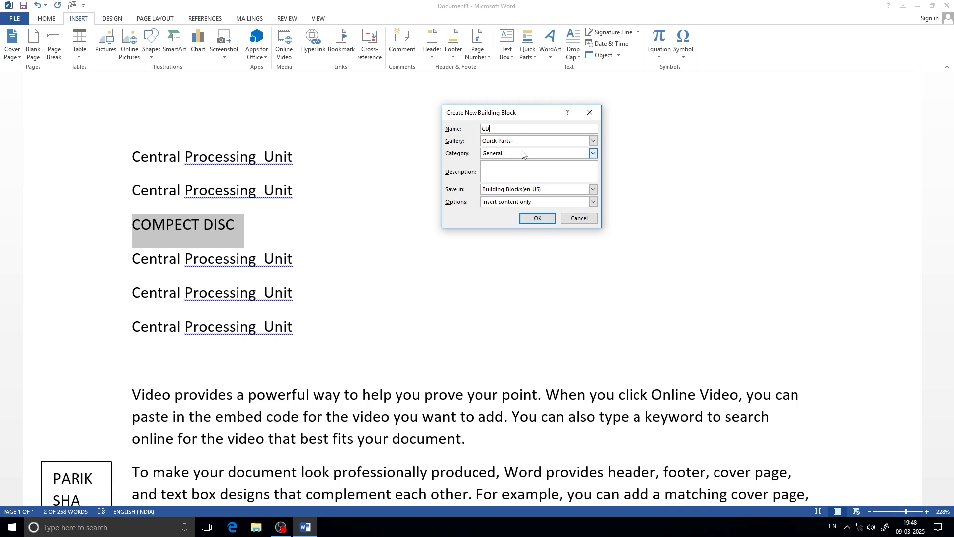
{"action": "left_click", "coordinate": [534, 219]}
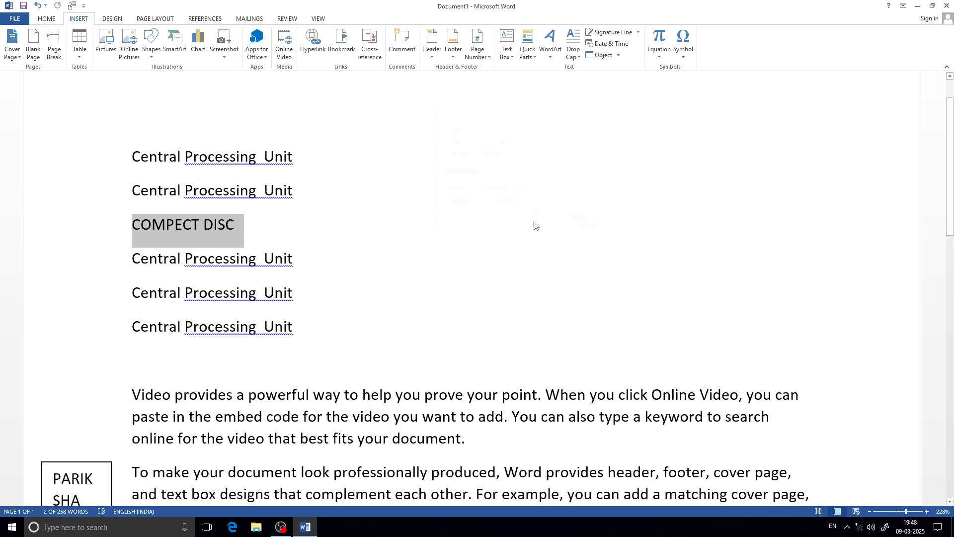
- Insert the CD Quick Part twice below the last Central Processing Unit line, once by expanding the text CD and once from the gallery
{"action": "left_click", "coordinate": [419, 227]}
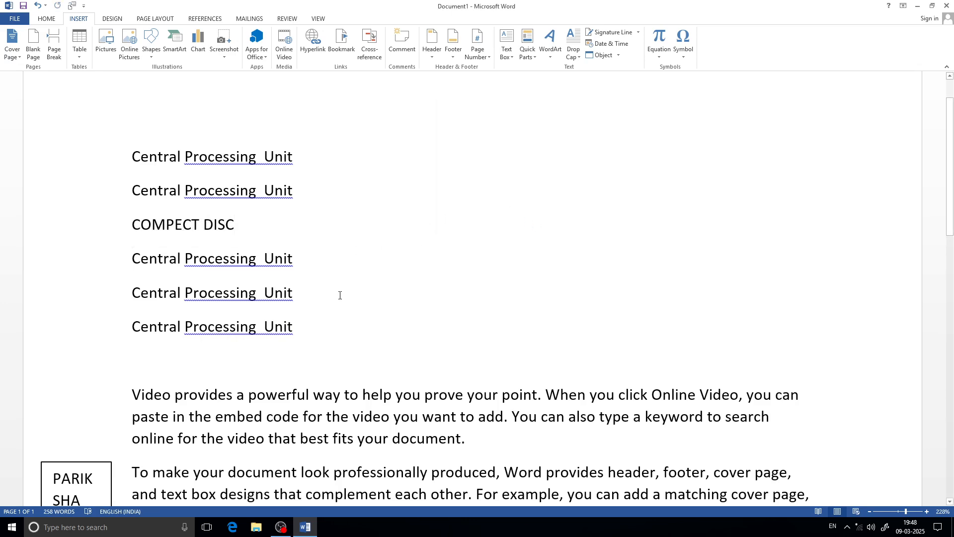
{"action": "scroll", "coordinate": [340, 295], "scroll_direction": "down", "scroll_amount": 3}
{"action": "key", "text": "Return"}
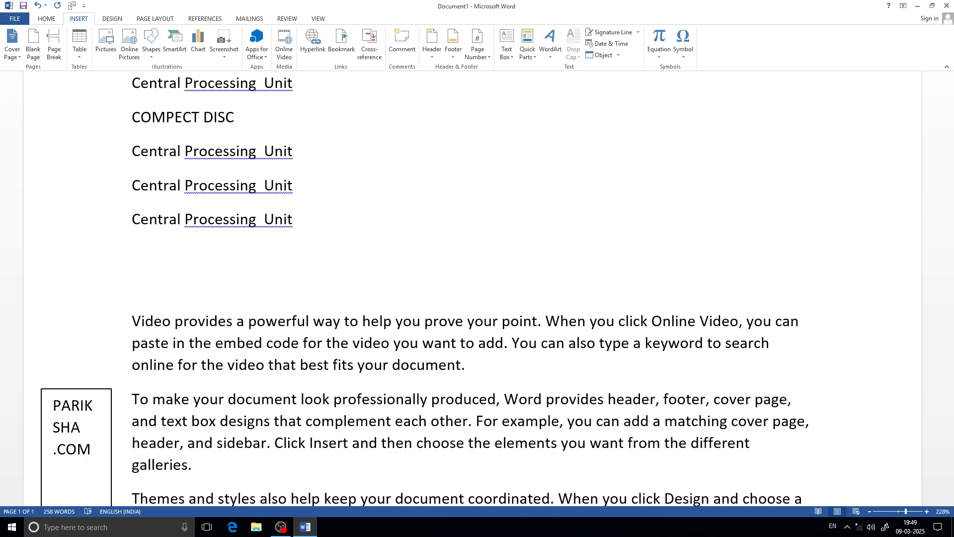
{"action": "type", "text": "CD"}
{"action": "key", "text": "Return"}
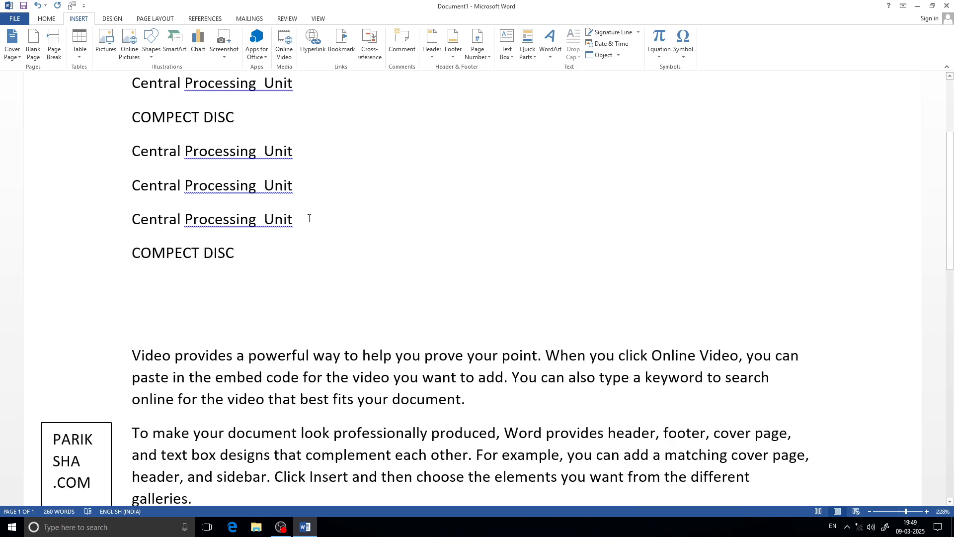
{"action": "left_click", "coordinate": [528, 52]}
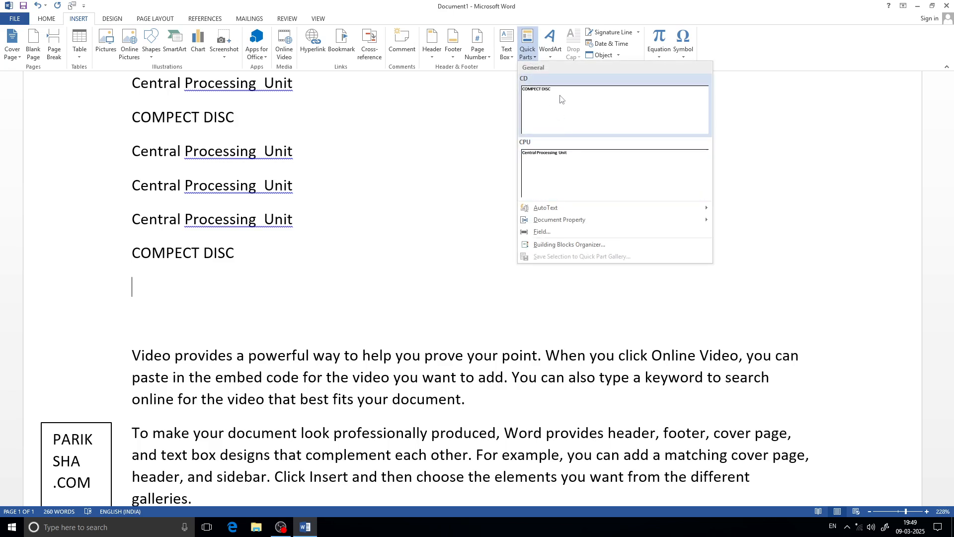
{"action": "left_click", "coordinate": [569, 128]}
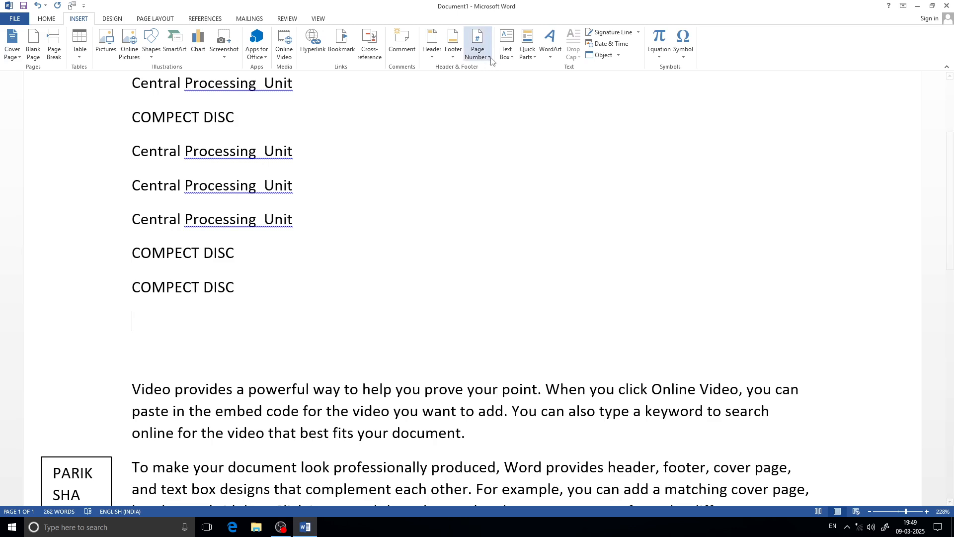
- Insert the Subject document property below the last COMPECT DISC line and fill it with PARIKSHA.COM
{"action": "left_click", "coordinate": [528, 44]}
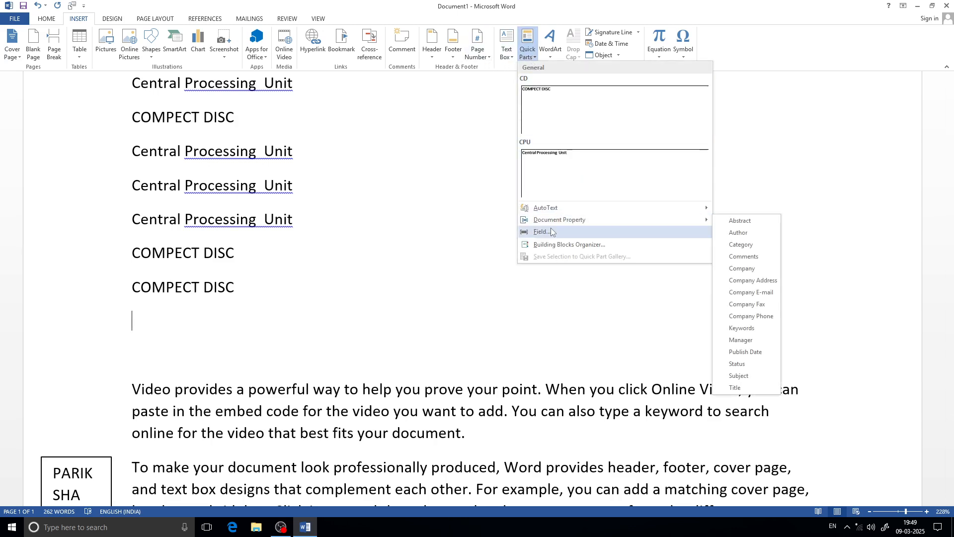
{"action": "mouse_move", "coordinate": [646, 220]}
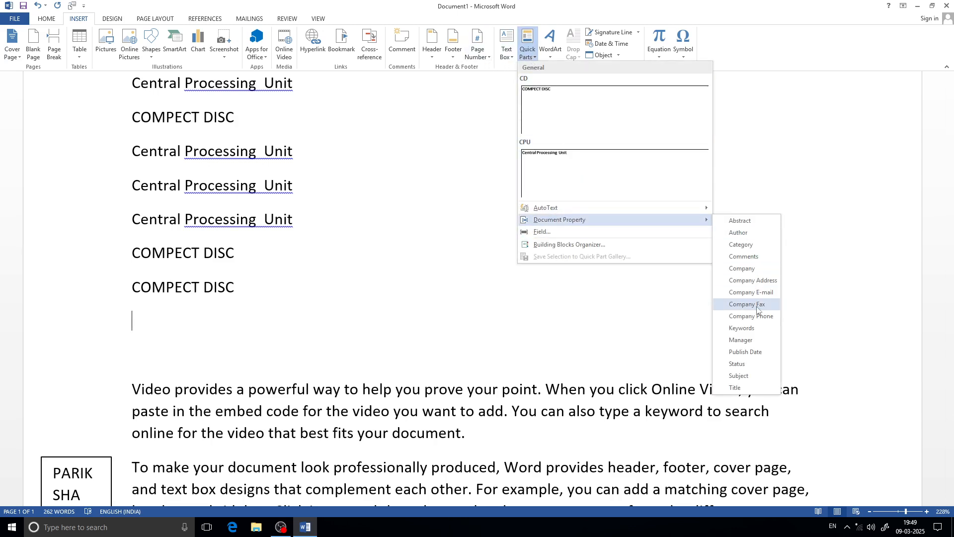
{"action": "left_click", "coordinate": [744, 377]}
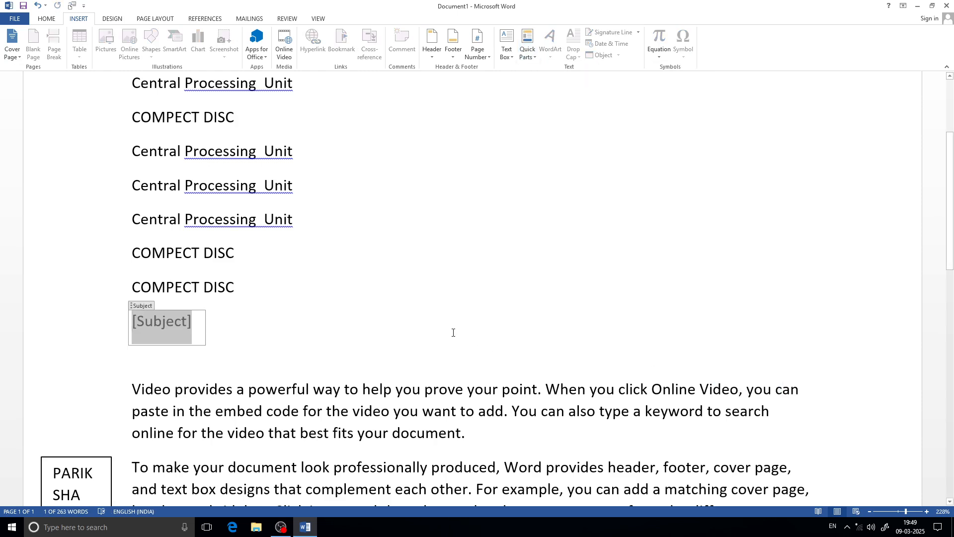
{"action": "type", "text": "PARIKS"}
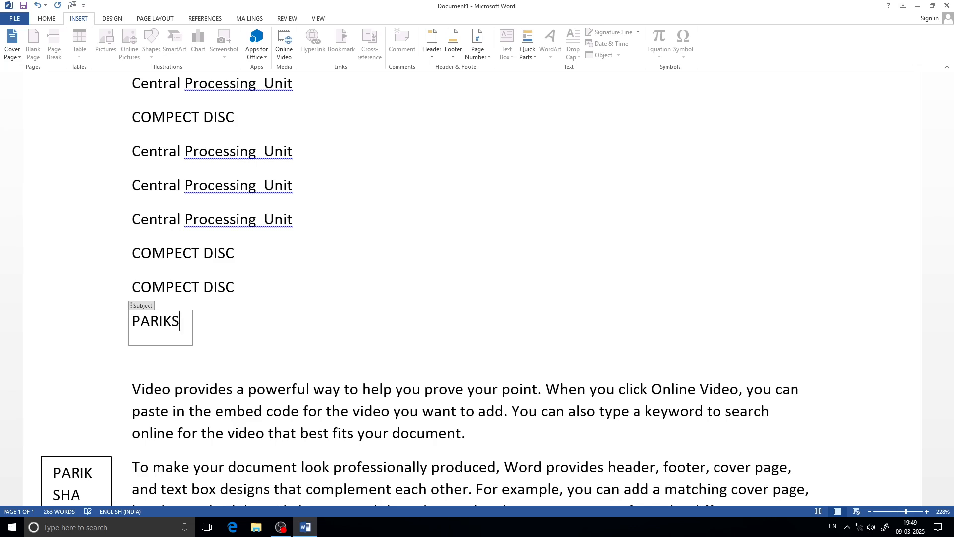
{"action": "type", "text": "HA"}
{"action": "key", "text": "BackSpace"}
{"action": "type", "text": ".COM"}
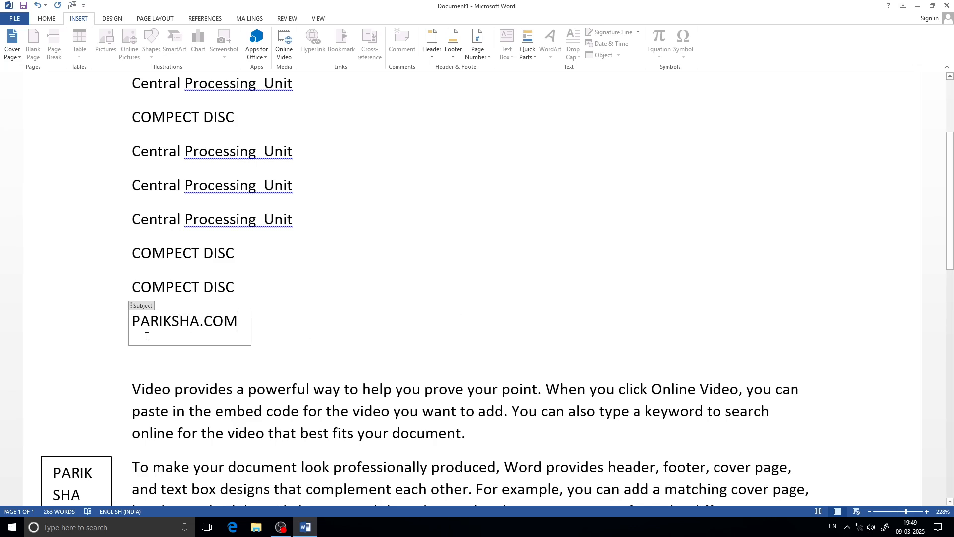
{"action": "left_click", "coordinate": [527, 47]}
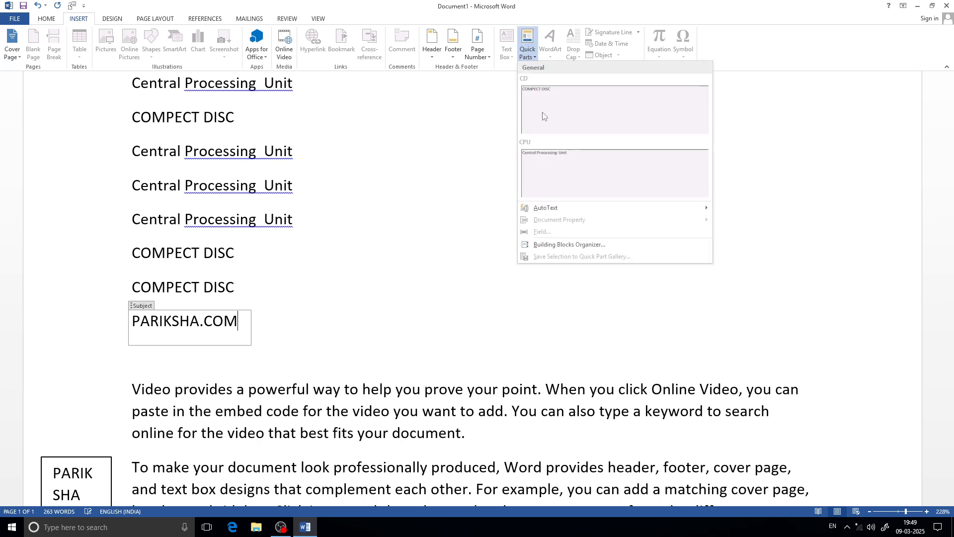
{"action": "left_click", "coordinate": [453, 215]}
{"action": "left_click", "coordinate": [453, 215]}
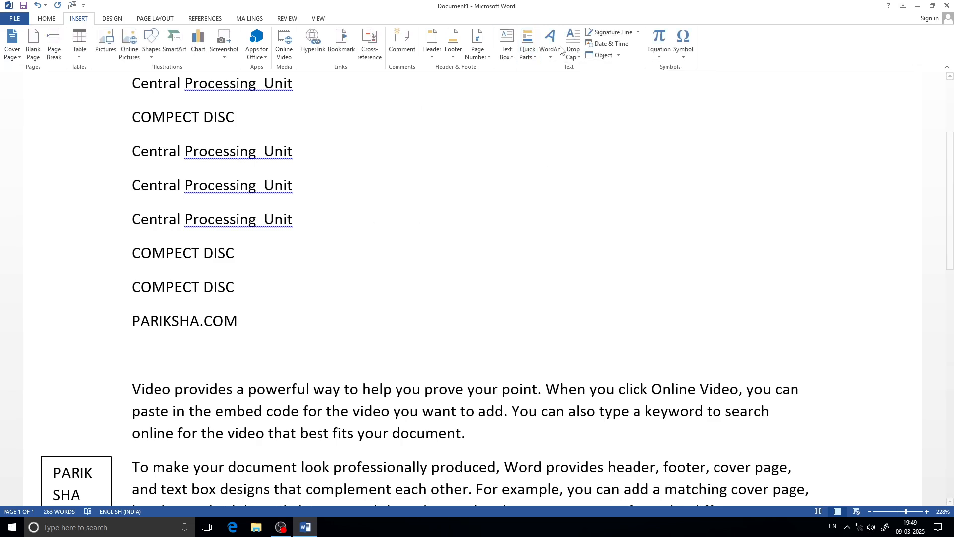
{"action": "left_click", "coordinate": [534, 58]}
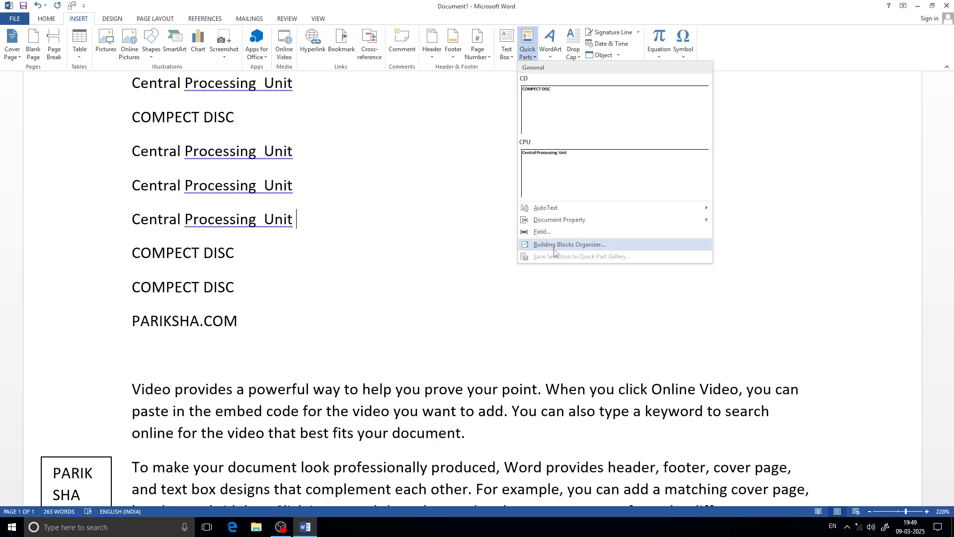
{"action": "left_click", "coordinate": [442, 234]}
- Insert a blue reflected WordArt beside the Central Processing Unit lines and replace its placeholder text with PARIKSHA
{"action": "left_click", "coordinate": [550, 47]}
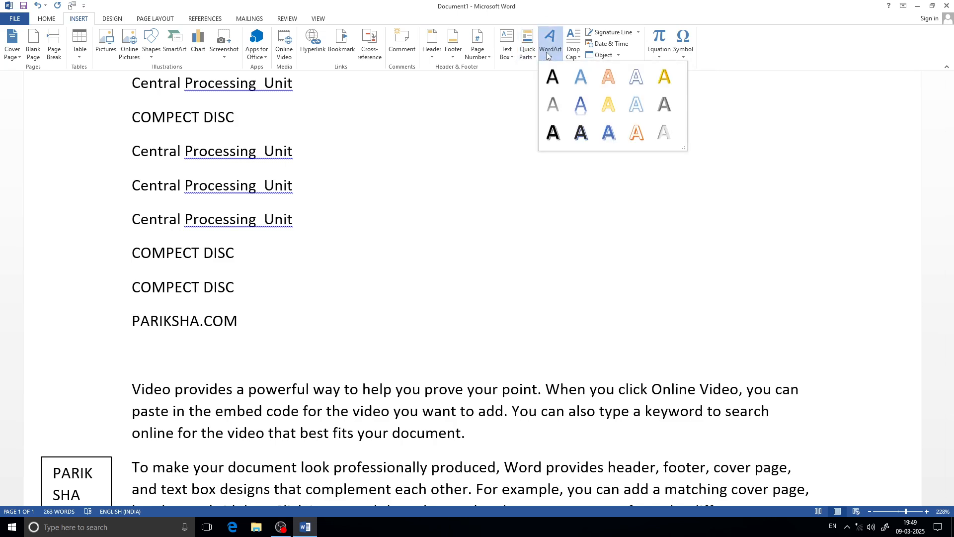
{"action": "left_click", "coordinate": [588, 107]}
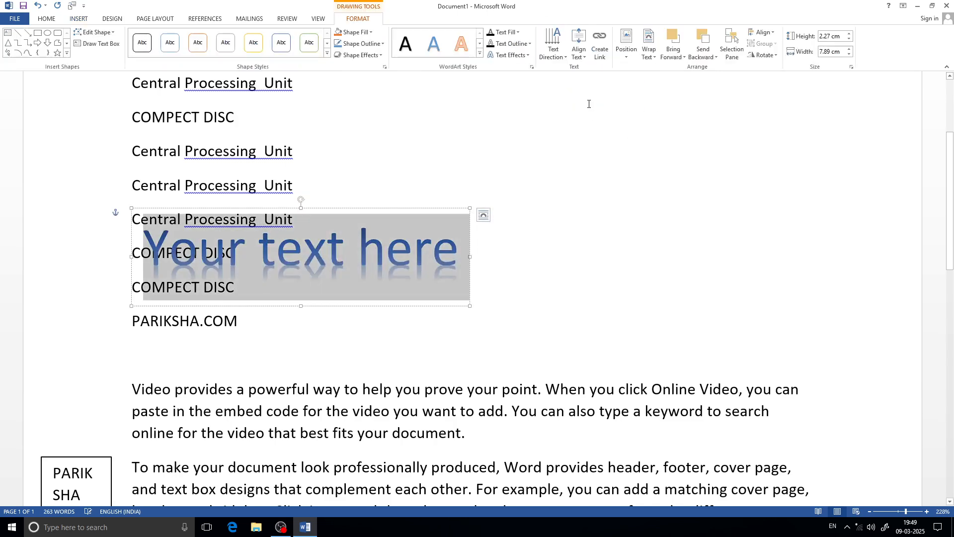
{"action": "left_click_drag", "start_coordinate": [416, 210], "coordinate": [633, 151]}
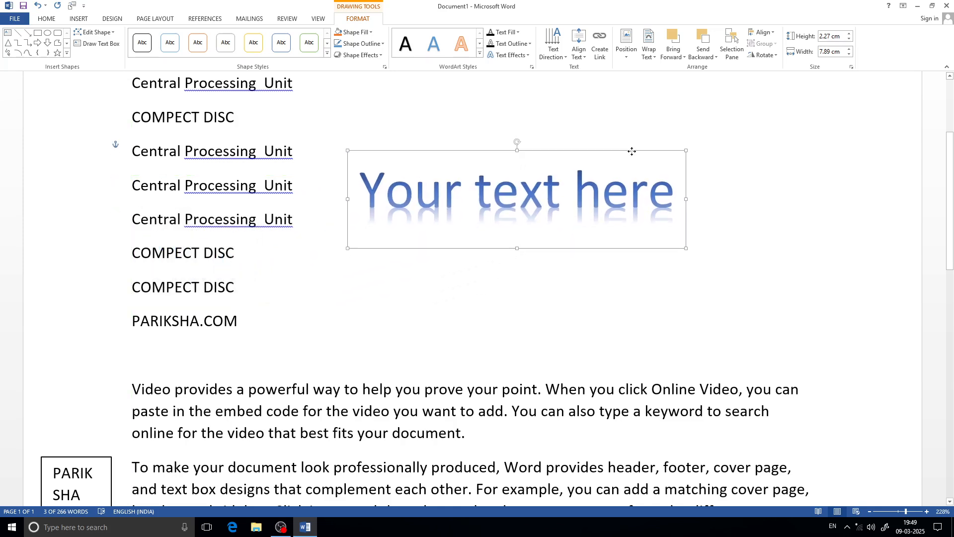
{"action": "triple_click", "coordinate": [619, 199]}
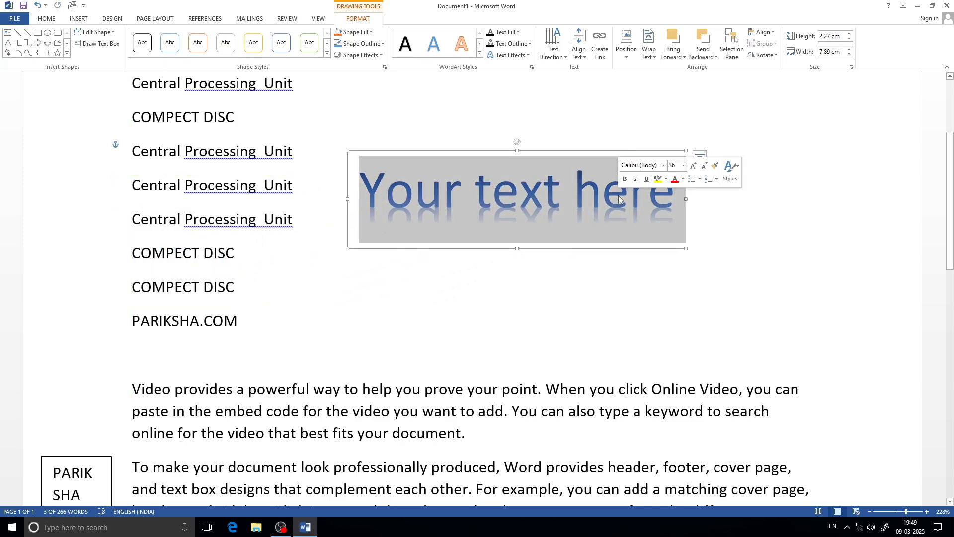
{"action": "type", "text": "PARIKSHA"}
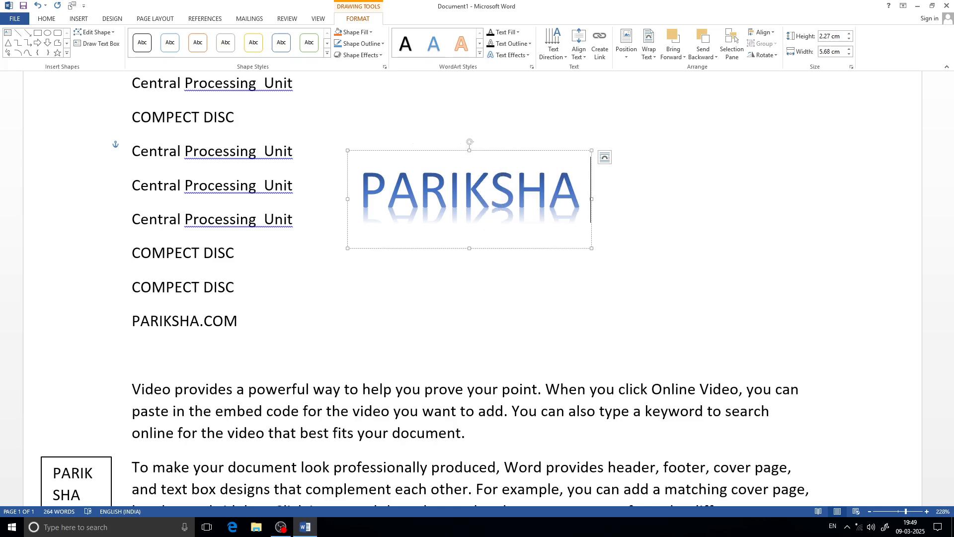
- Give the PARIKSHA WordArt a green text fill and a yellow shape fill, and preview the reflection text effects
{"action": "left_click_drag", "start_coordinate": [583, 190], "coordinate": [360, 195]}
{"action": "left_click", "coordinate": [518, 32]}
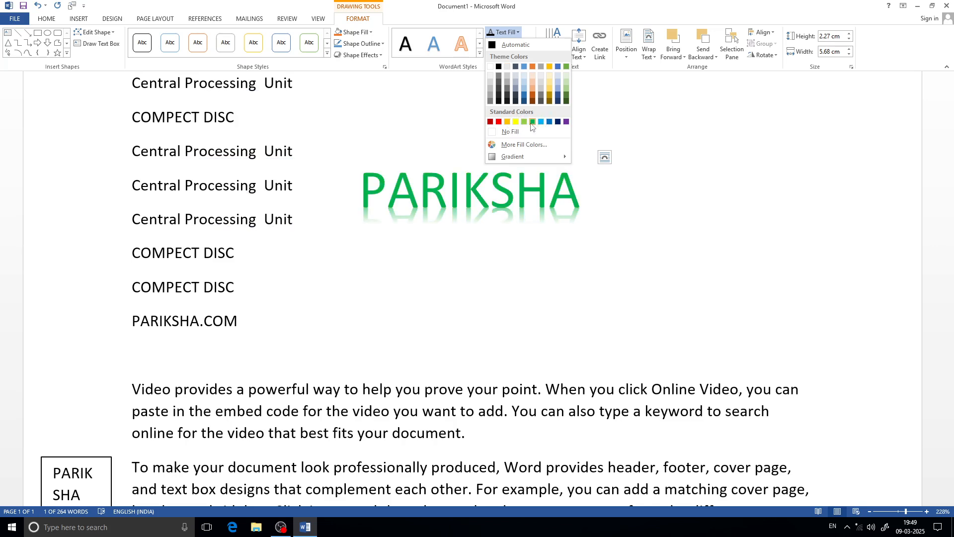
{"action": "left_click", "coordinate": [532, 122]}
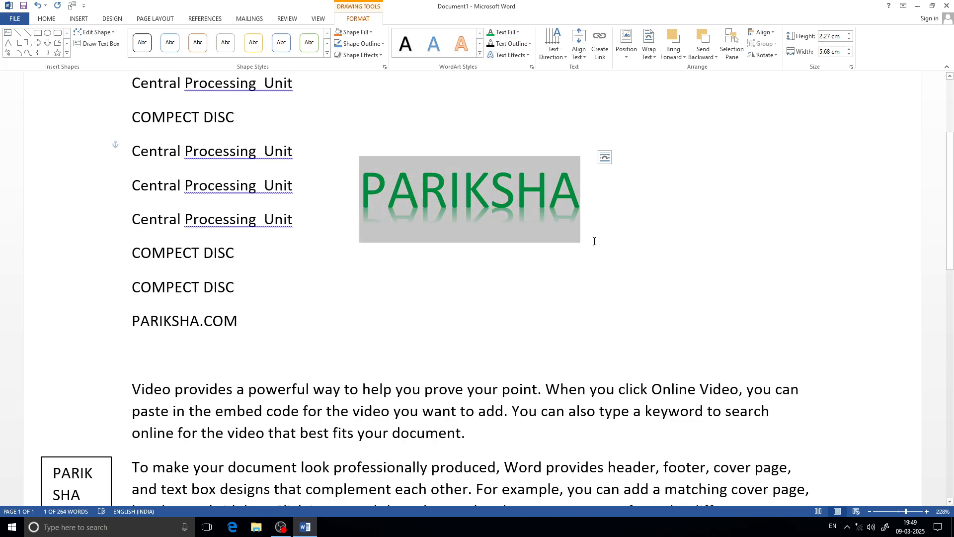
{"action": "left_click", "coordinate": [356, 32]}
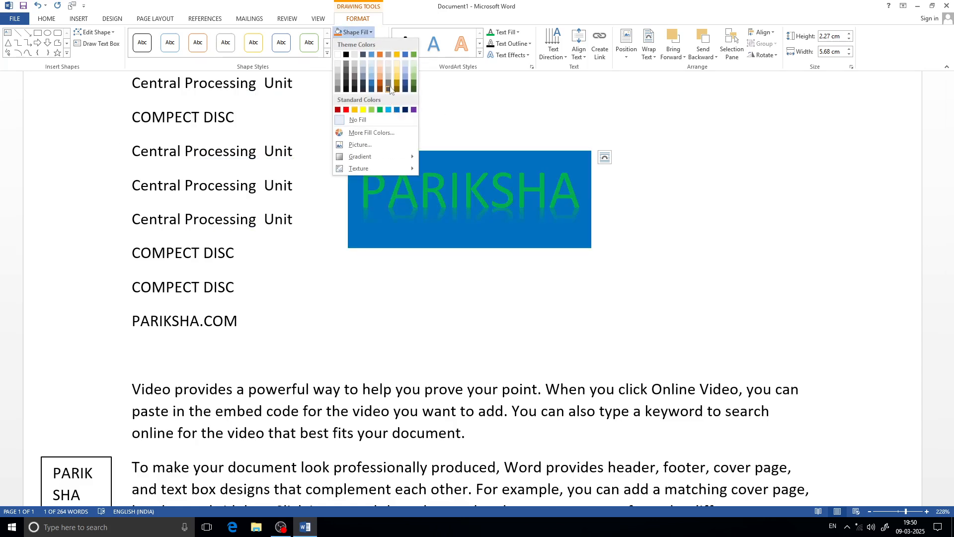
{"action": "left_click", "coordinate": [363, 110]}
{"action": "left_click", "coordinate": [512, 55]}
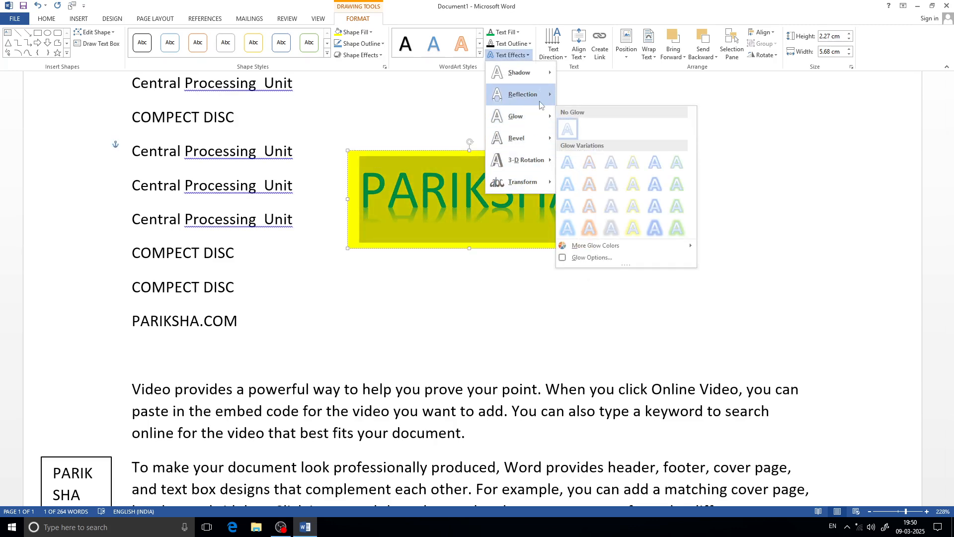
{"action": "mouse_move", "coordinate": [522, 95]}
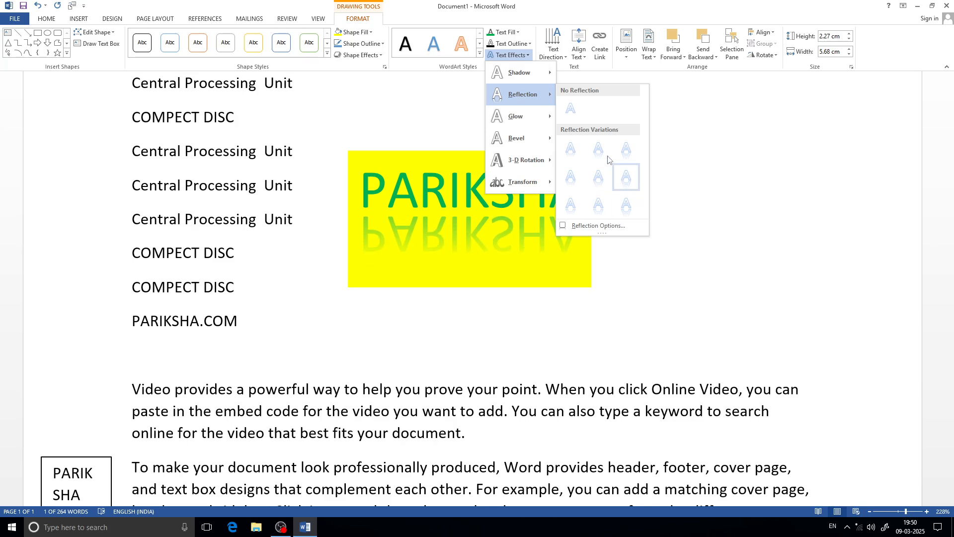
{"action": "left_click", "coordinate": [528, 168]}
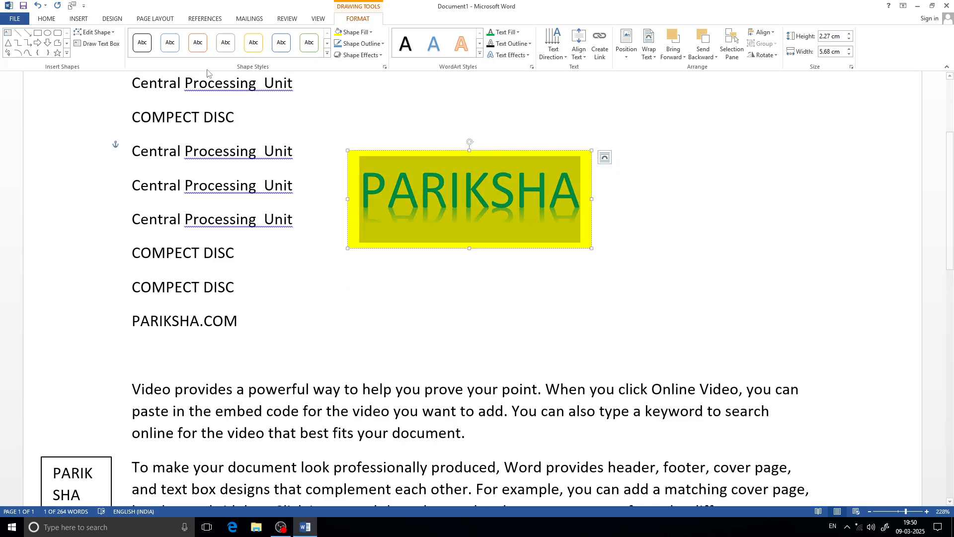
- Undo the WordArt's fills, text and insertion so that it is removed from the document
{"action": "left_click", "coordinate": [78, 20]}
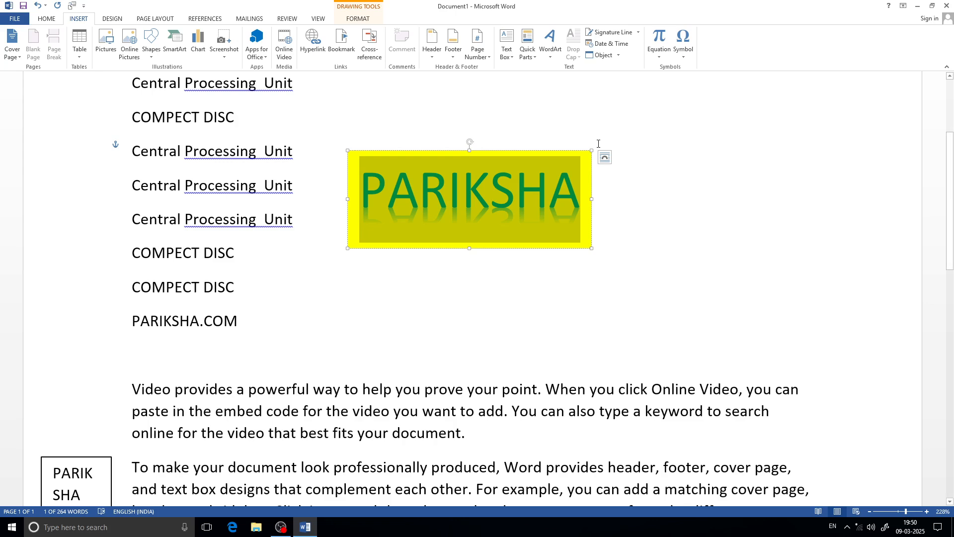
{"action": "key", "text": "ctrl+z"}
{"action": "key", "text": "ctrl+z"}
{"action": "key", "text": "ctrl+z"}
{"action": "key", "text": "ctrl+z"}
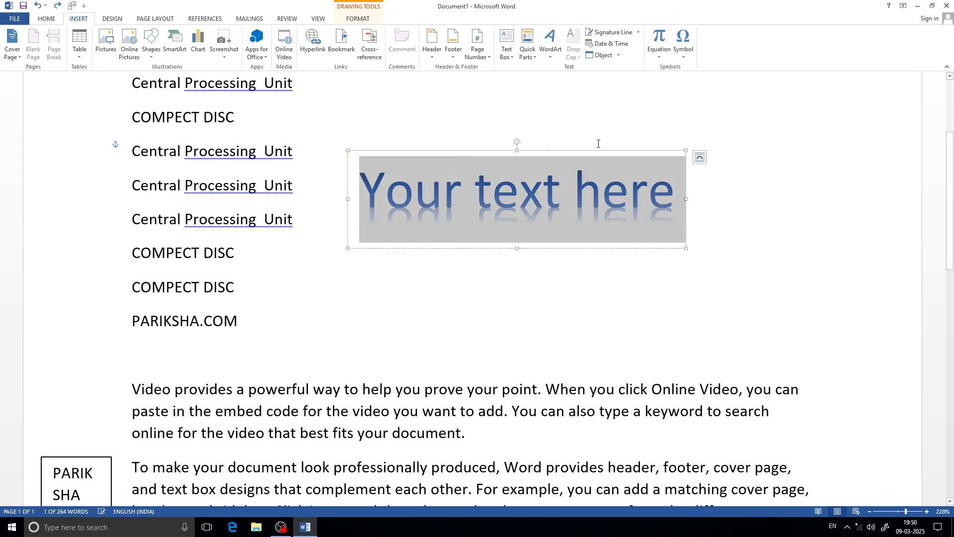
{"action": "scroll", "coordinate": [474, 195], "scroll_direction": "up", "scroll_amount": 4}
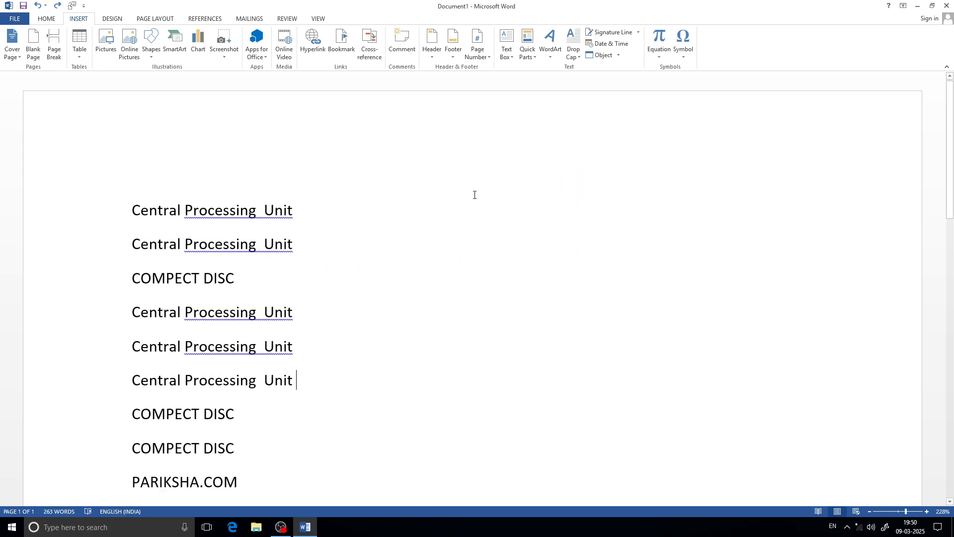
- Try the Dropped, In margin and None drop cap positions for the paragraph starting "Video provides", and cancel the options
{"action": "scroll", "coordinate": [475, 194], "scroll_direction": "down", "scroll_amount": 12}
{"action": "scroll", "coordinate": [130, 175], "scroll_direction": "up", "scroll_amount": 4}
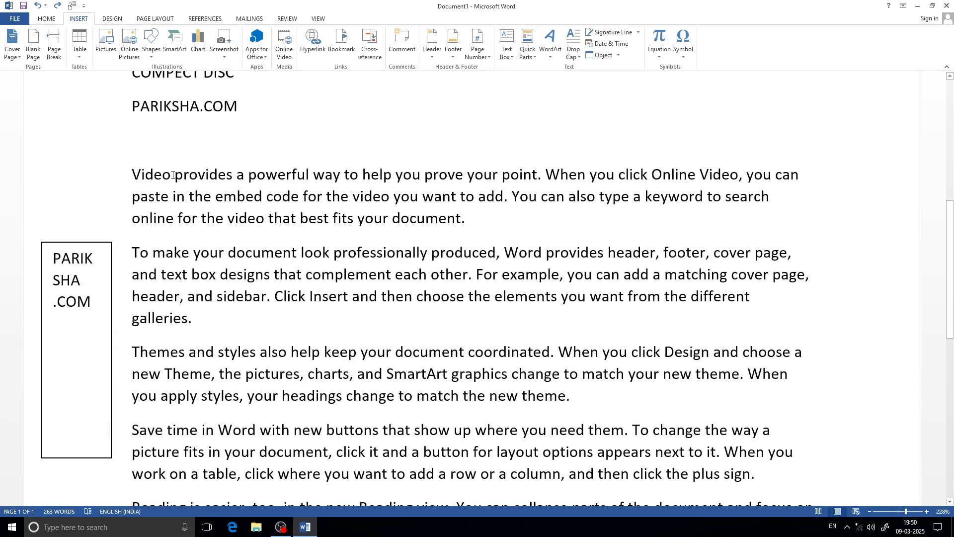
{"action": "left_click_drag", "start_coordinate": [173, 175], "coordinate": [481, 227]}
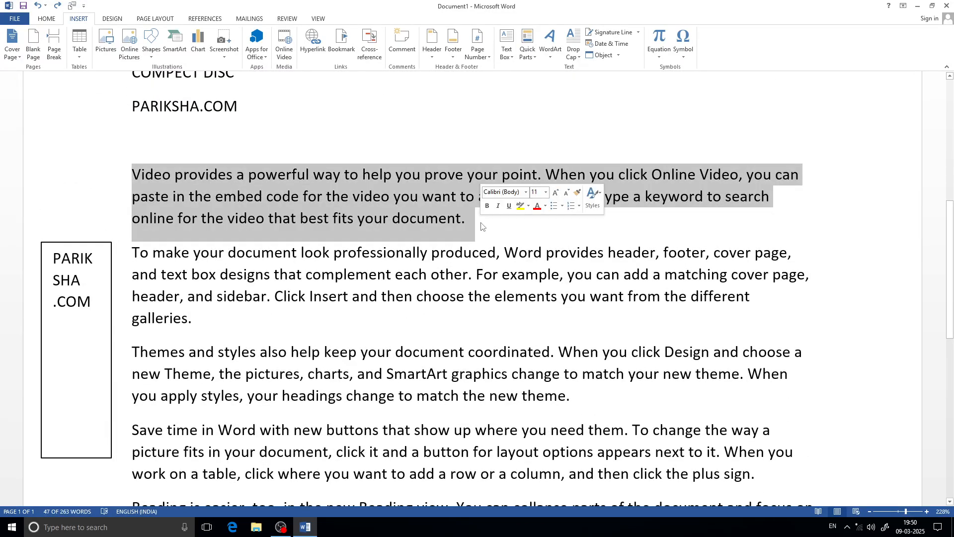
{"action": "left_click", "coordinate": [354, 211]}
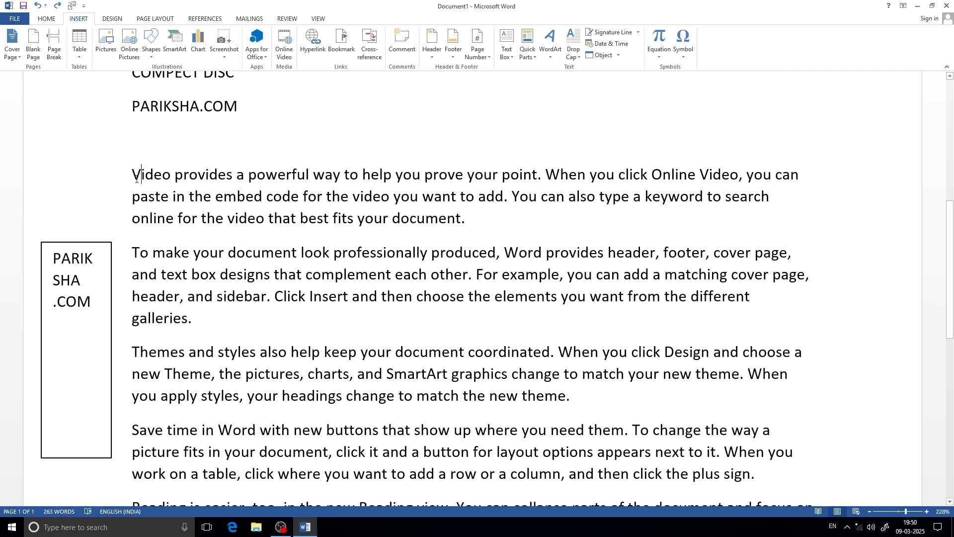
{"action": "left_click", "coordinate": [580, 57]}
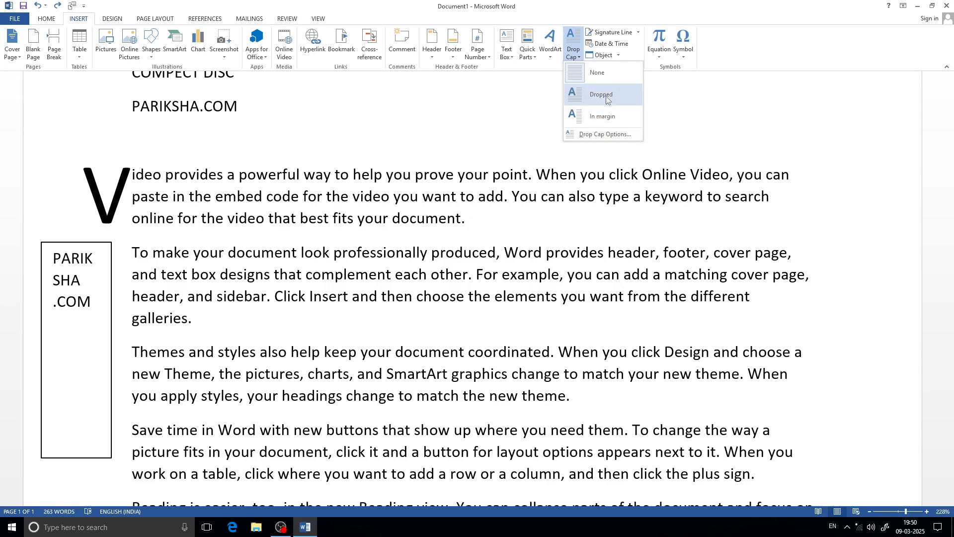
{"action": "left_click", "coordinate": [605, 134]}
{"action": "left_click", "coordinate": [485, 222]}
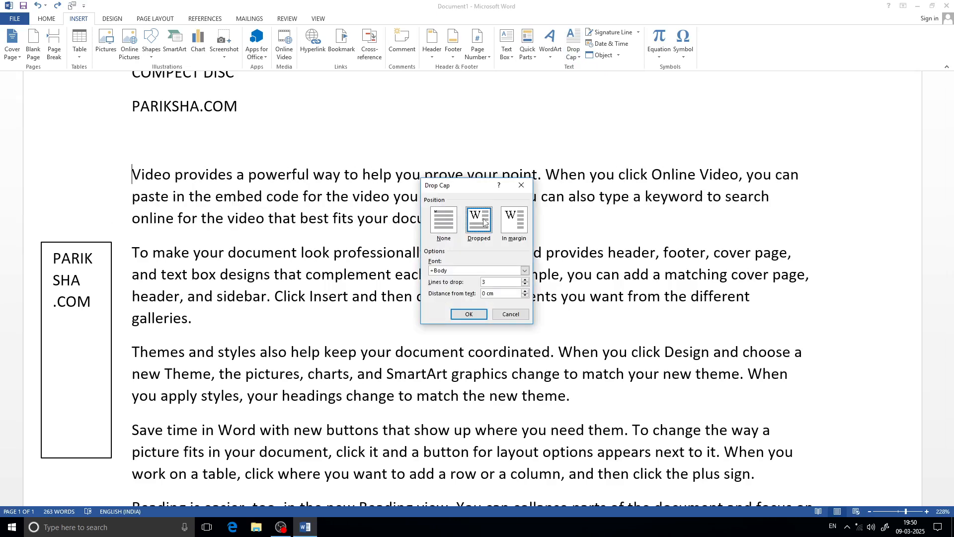
{"action": "left_click", "coordinate": [515, 222]}
{"action": "left_click", "coordinate": [493, 226]}
{"action": "left_click", "coordinate": [448, 227]}
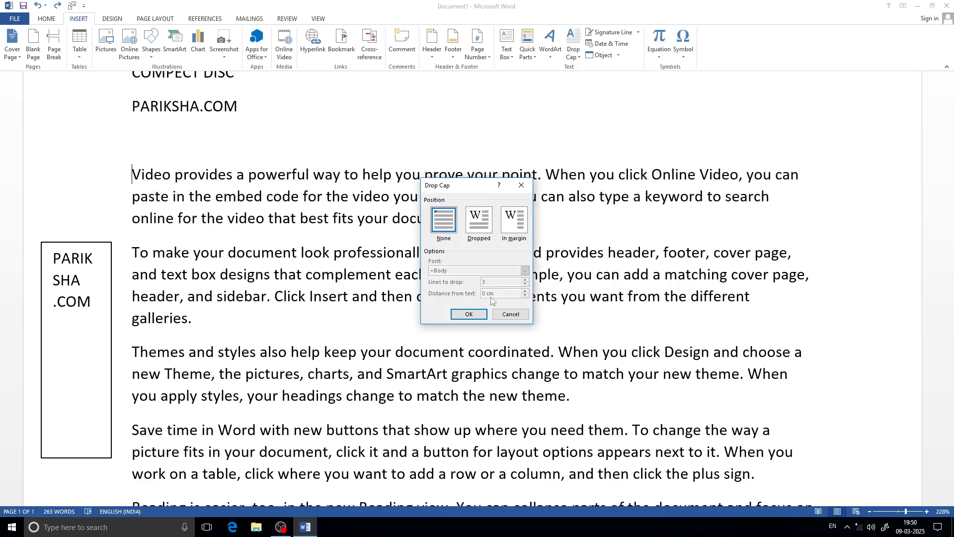
{"action": "left_click", "coordinate": [511, 315]}
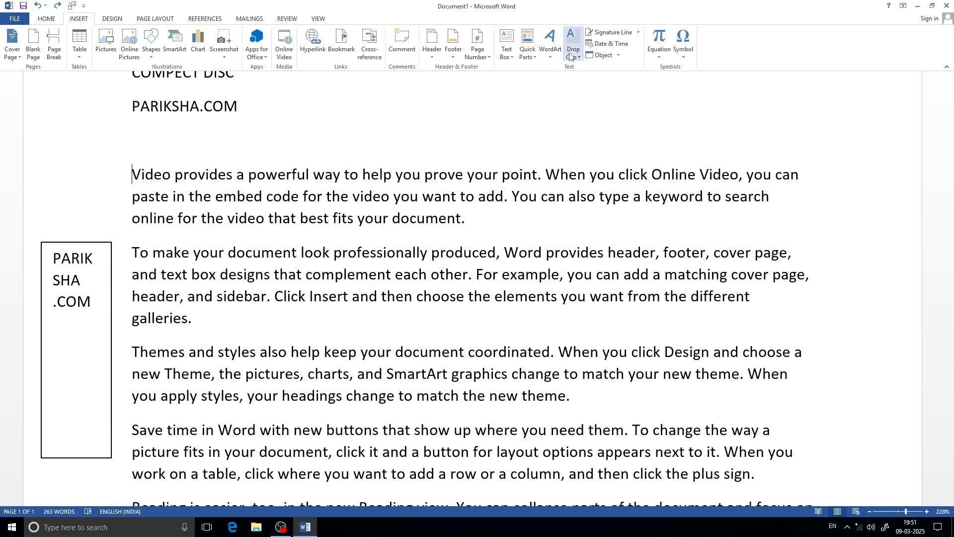
- Add an empty line below the last paragraph, which ends with "even on another device."
{"action": "left_click", "coordinate": [639, 33]}
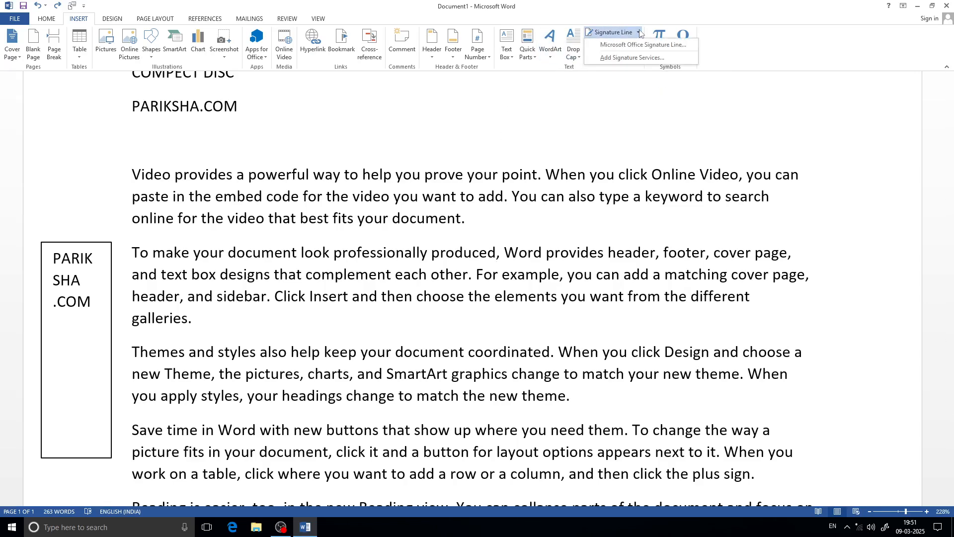
{"action": "left_click", "coordinate": [610, 124]}
{"action": "scroll", "coordinate": [307, 179], "scroll_direction": "down", "scroll_amount": 10}
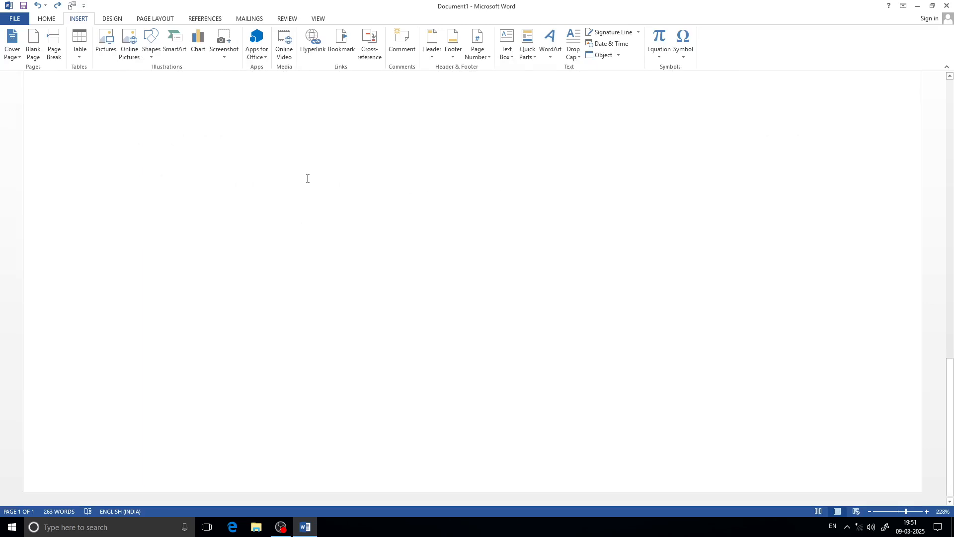
{"action": "scroll", "coordinate": [307, 179], "scroll_direction": "up", "scroll_amount": 5}
{"action": "scroll", "coordinate": [341, 181], "scroll_direction": "down", "scroll_amount": 1}
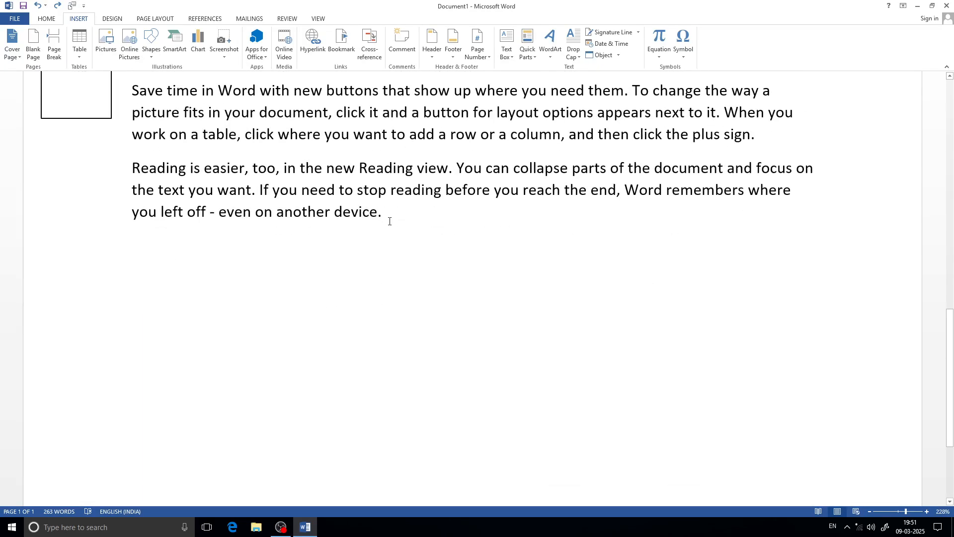
{"action": "key", "text": "Return"}
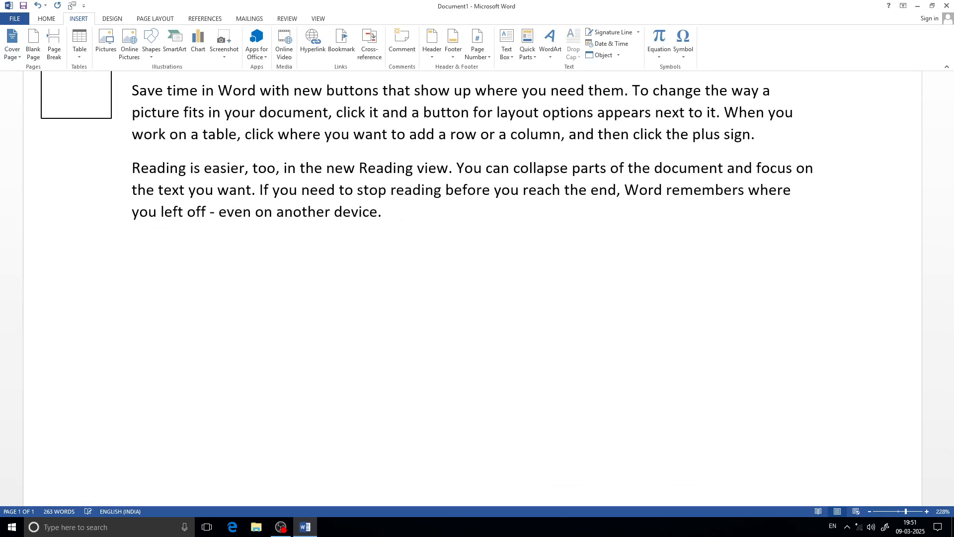
- Insert a Microsoft Office signature line on the empty line with the suggested signer's full name and the title CEO
{"action": "left_click", "coordinate": [639, 32]}
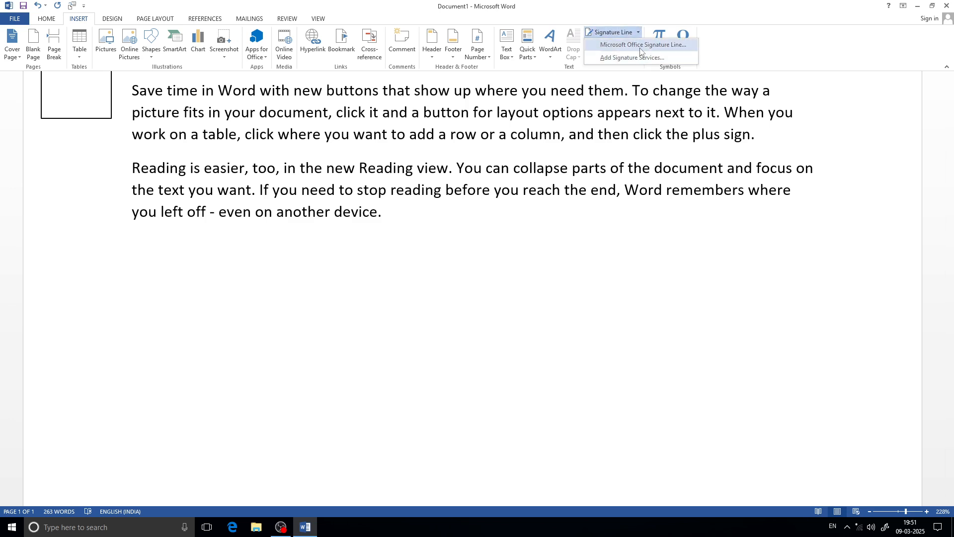
{"action": "left_click", "coordinate": [641, 44]}
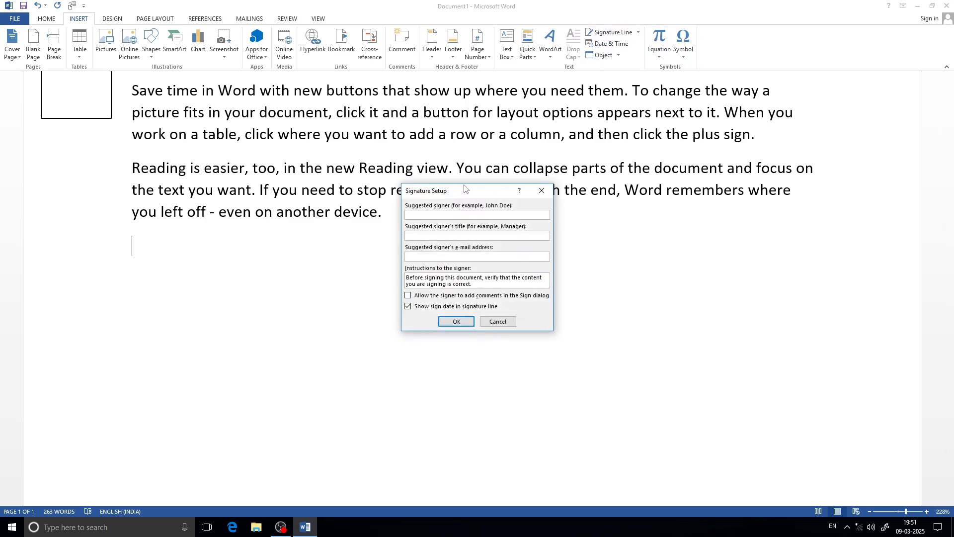
{"action": "mouse_move", "coordinate": [465, 189]}
{"action": "left_mouse_down"}
{"action": "mouse_move", "coordinate": [440, 243]}
{"action": "mouse_move", "coordinate": [595, 150]}
{"action": "mouse_move", "coordinate": [549, 83]}
{"action": "mouse_move", "coordinate": [426, 125]}
{"action": "mouse_move", "coordinate": [434, 121]}
{"action": "left_mouse_up"}
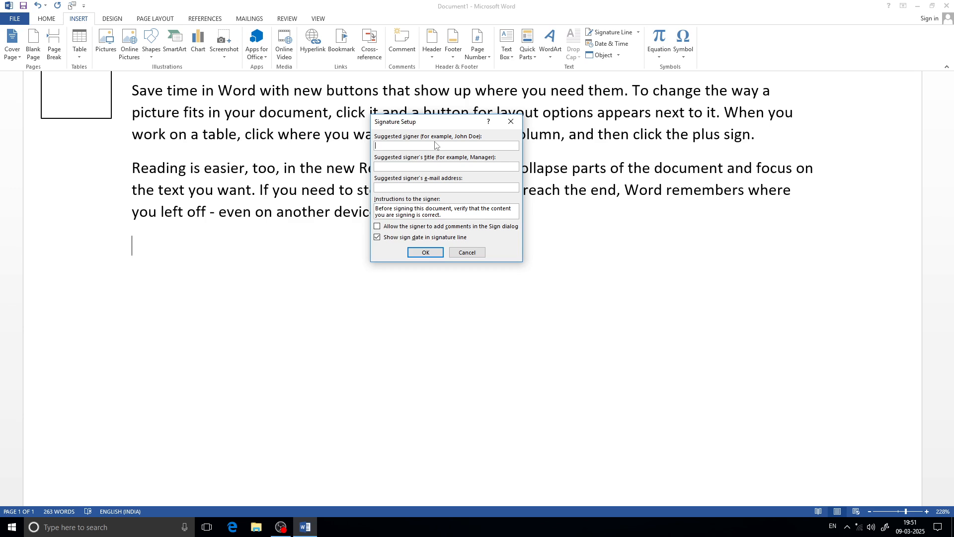
{"action": "type", "text": "MALAKAR"}
{"action": "left_click", "coordinate": [394, 186]}
{"action": "left_click", "coordinate": [420, 253]}
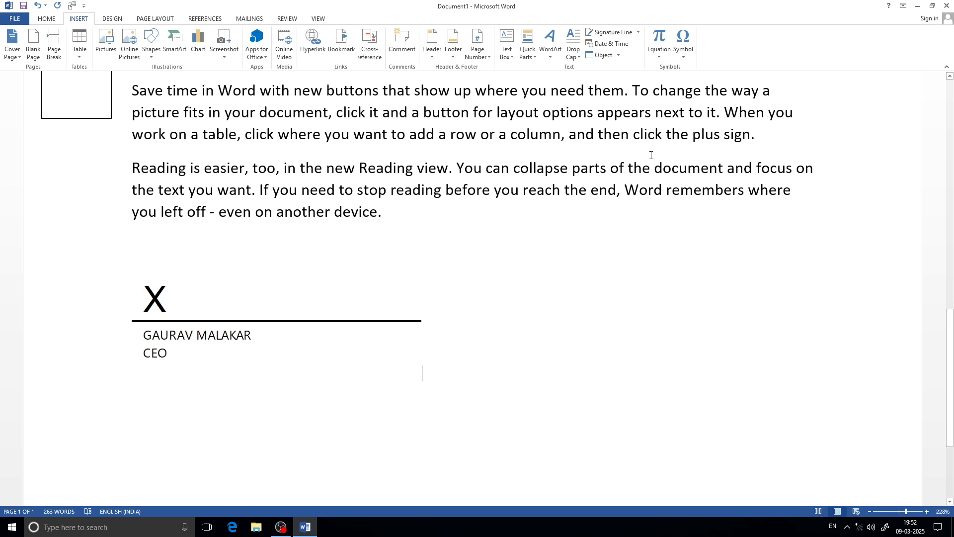
{"action": "left_click", "coordinate": [637, 34]}
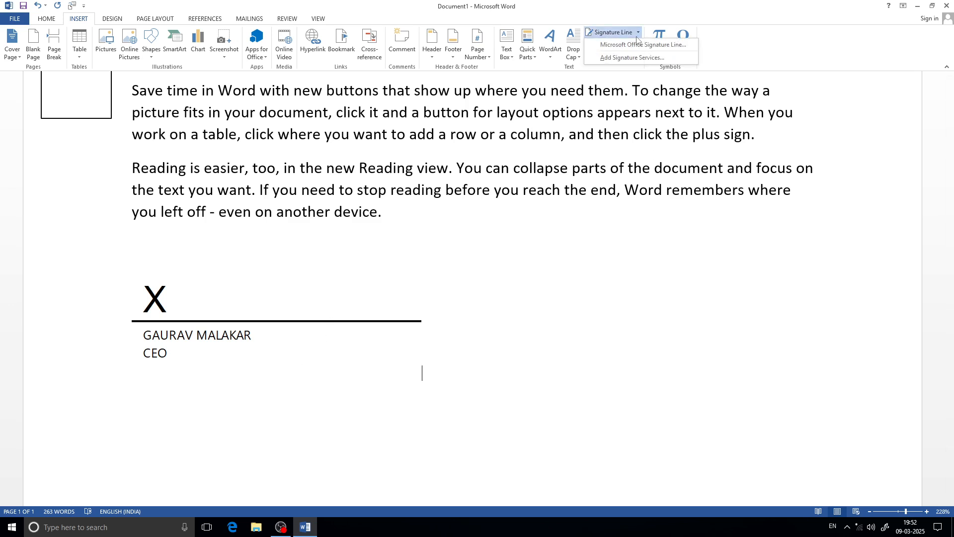
{"action": "left_click", "coordinate": [658, 300]}
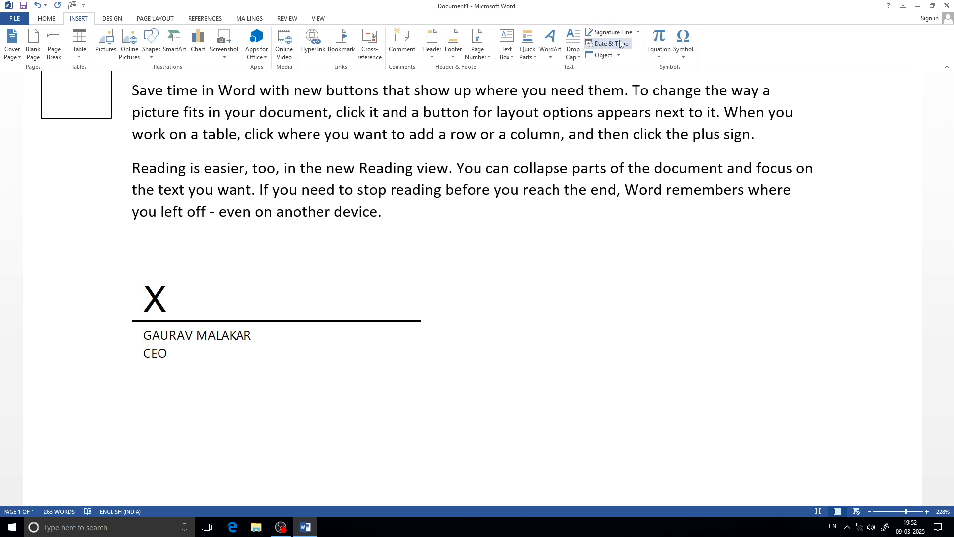
{"action": "left_click", "coordinate": [618, 56]}
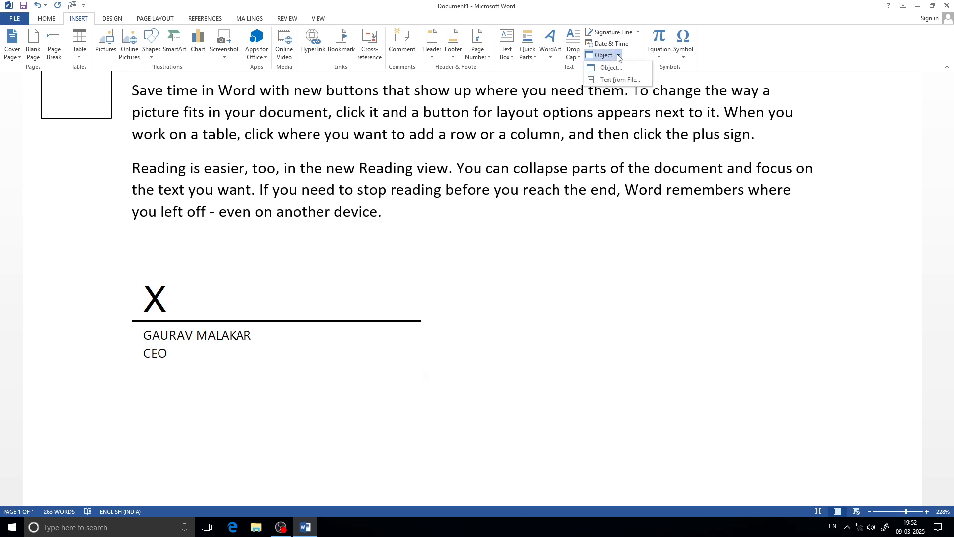
- Insert the date beside the signature line in the format "Sunday, 09 March 2025", and place the cursor on the empty line below
{"action": "left_click", "coordinate": [619, 43]}
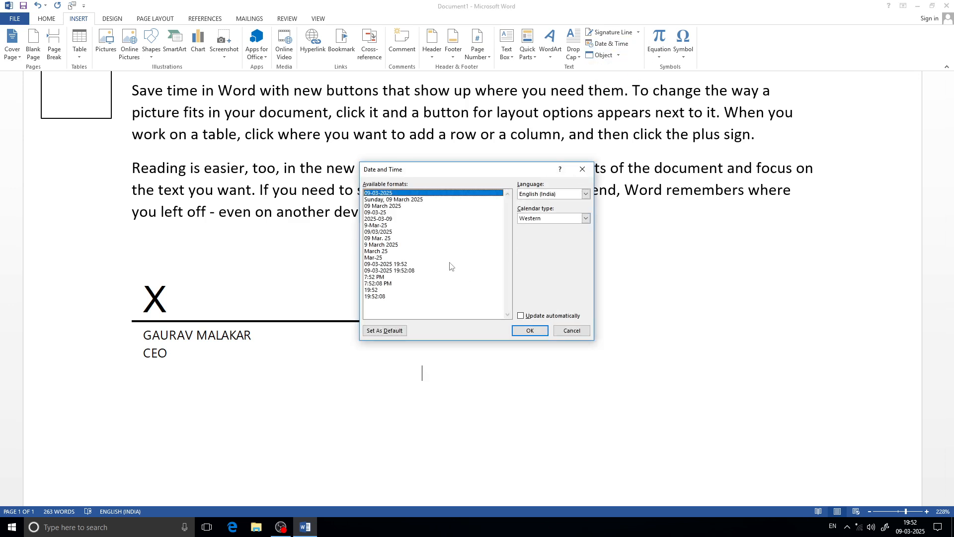
{"action": "left_click_drag", "start_coordinate": [465, 175], "coordinate": [346, 90]}
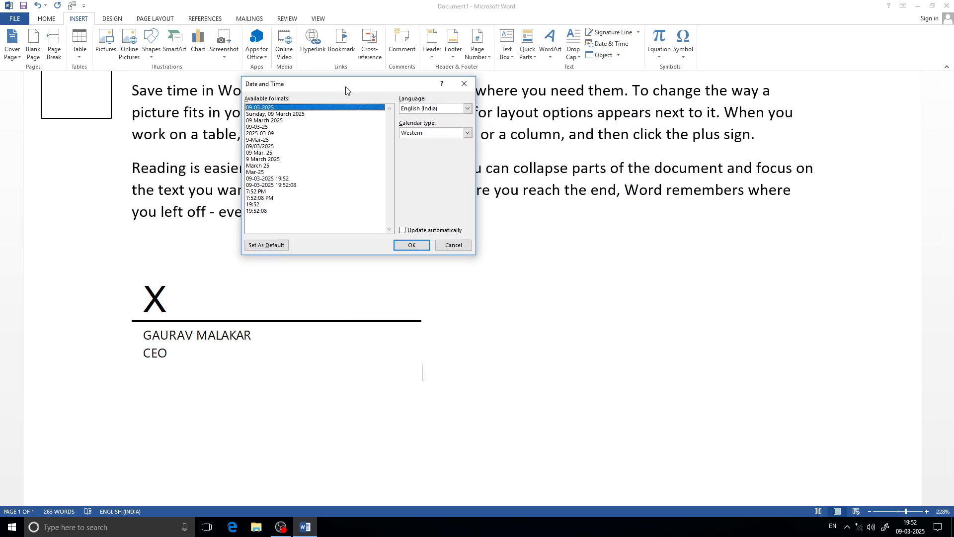
{"action": "left_click", "coordinate": [271, 114]}
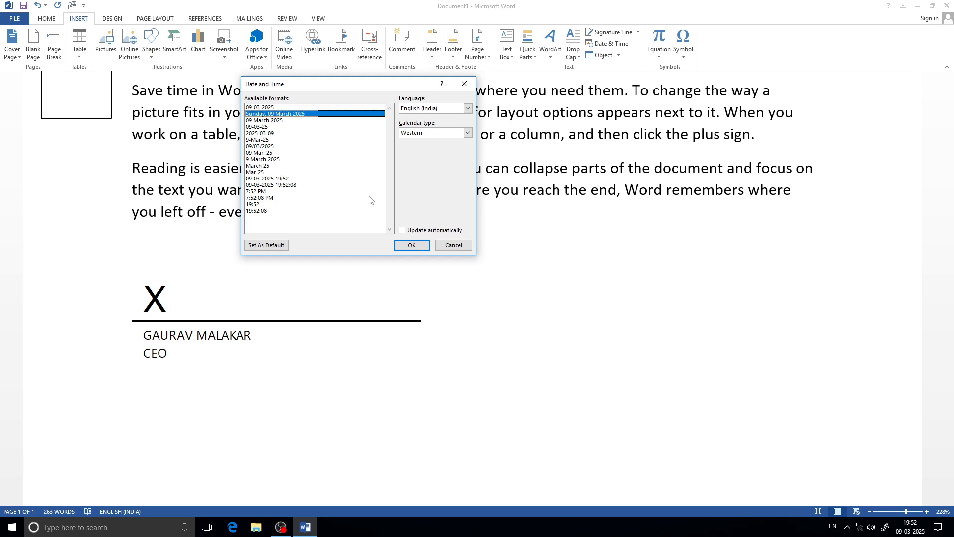
{"action": "left_click", "coordinate": [412, 246]}
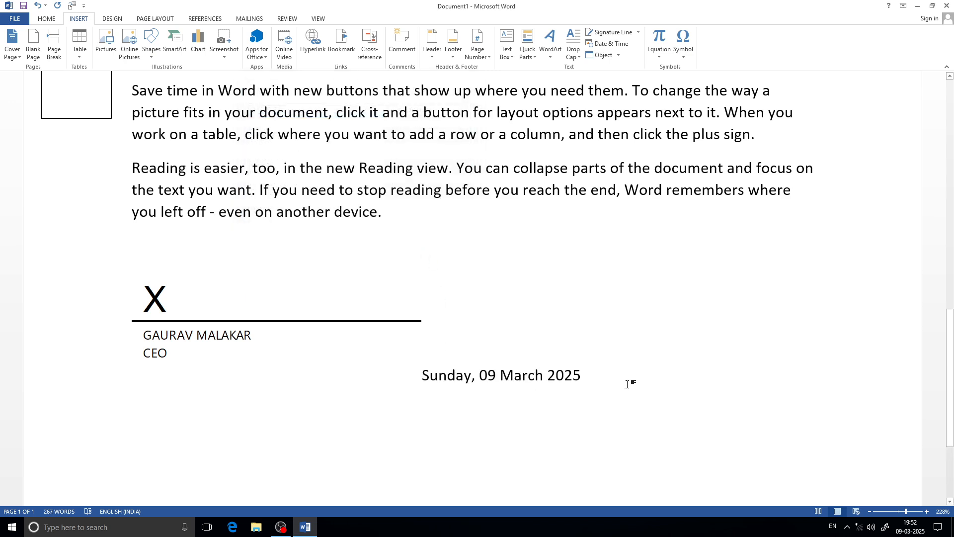
{"action": "left_click", "coordinate": [692, 433]}
{"action": "left_click", "coordinate": [624, 45]}
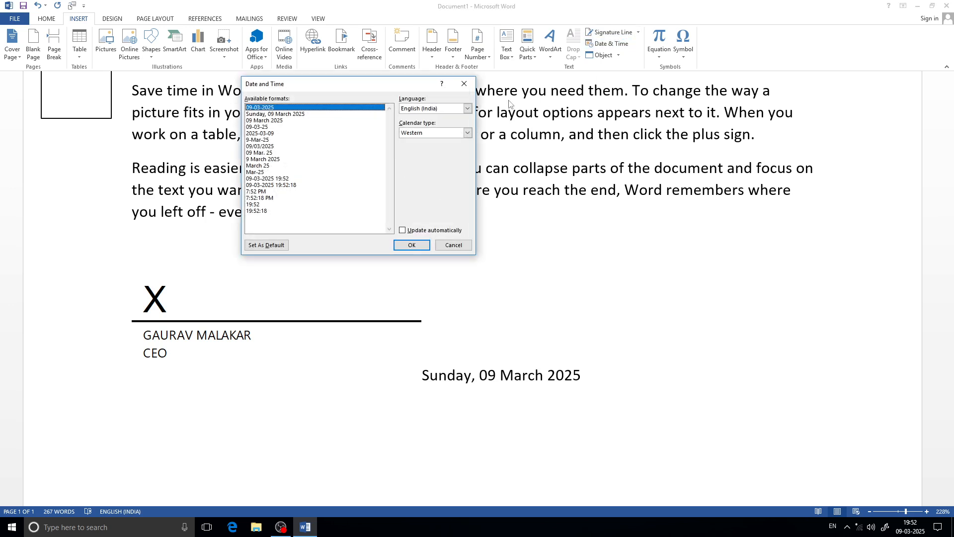
{"action": "left_click", "coordinate": [453, 246]}
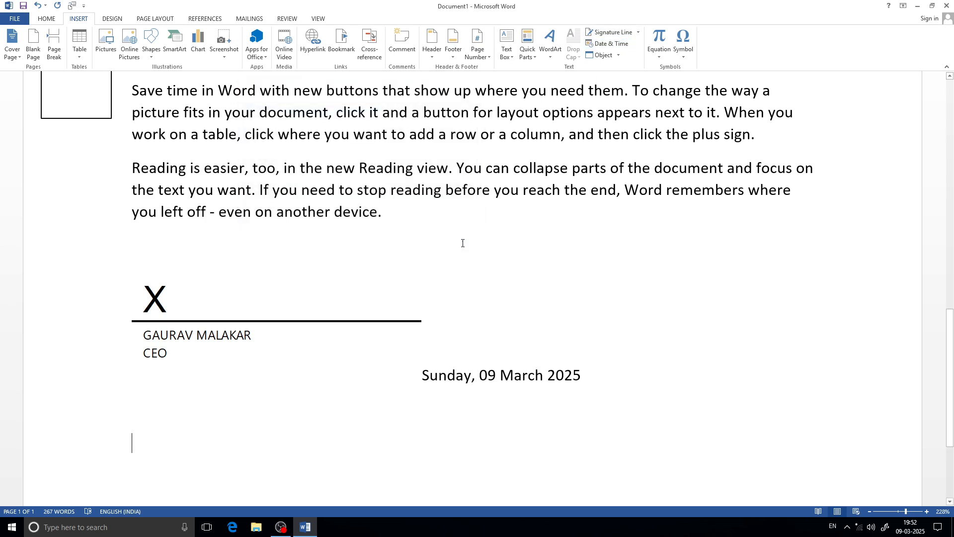
{"action": "left_click", "coordinate": [619, 56]}
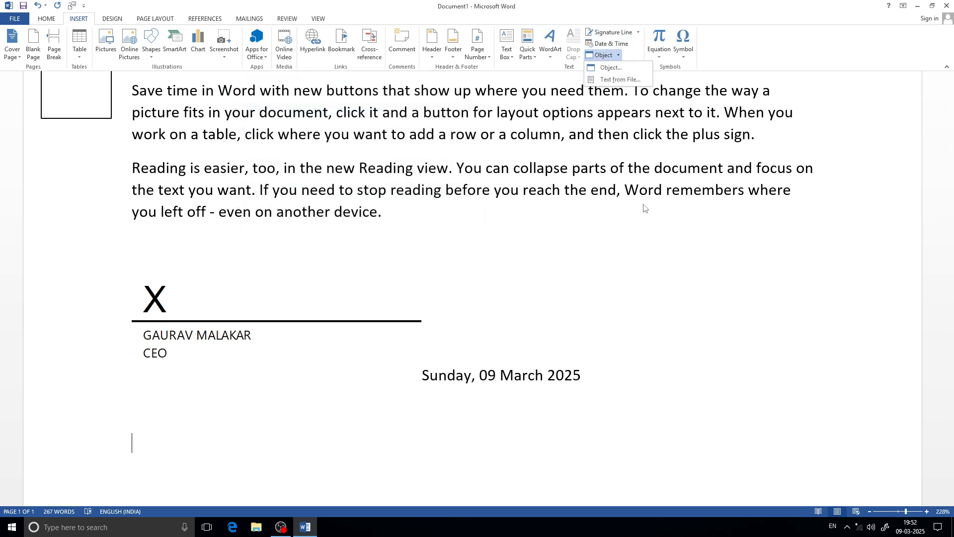
{"action": "left_click", "coordinate": [670, 271]}
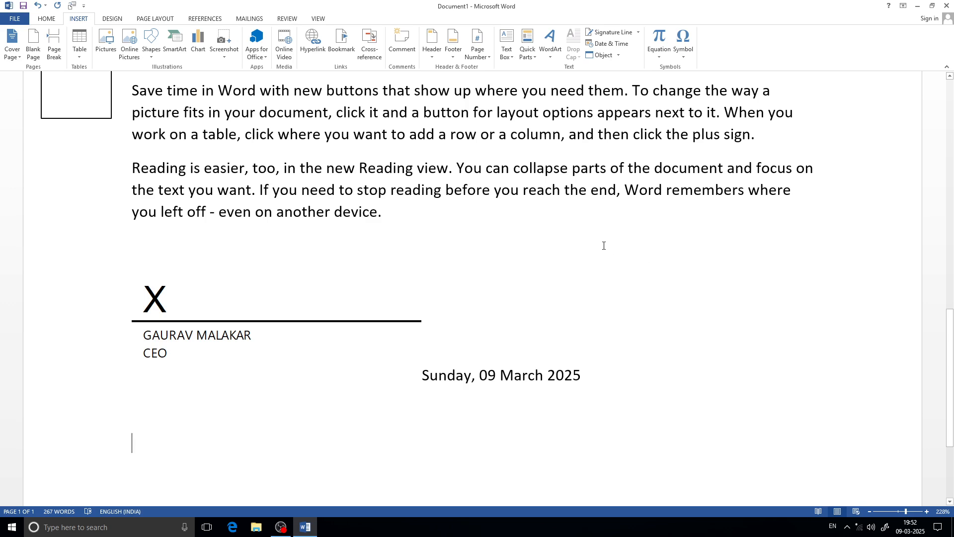
{"action": "scroll", "coordinate": [603, 246], "scroll_direction": "down", "scroll_amount": 3}
{"action": "scroll", "coordinate": [604, 245], "scroll_direction": "up", "scroll_amount": 7}
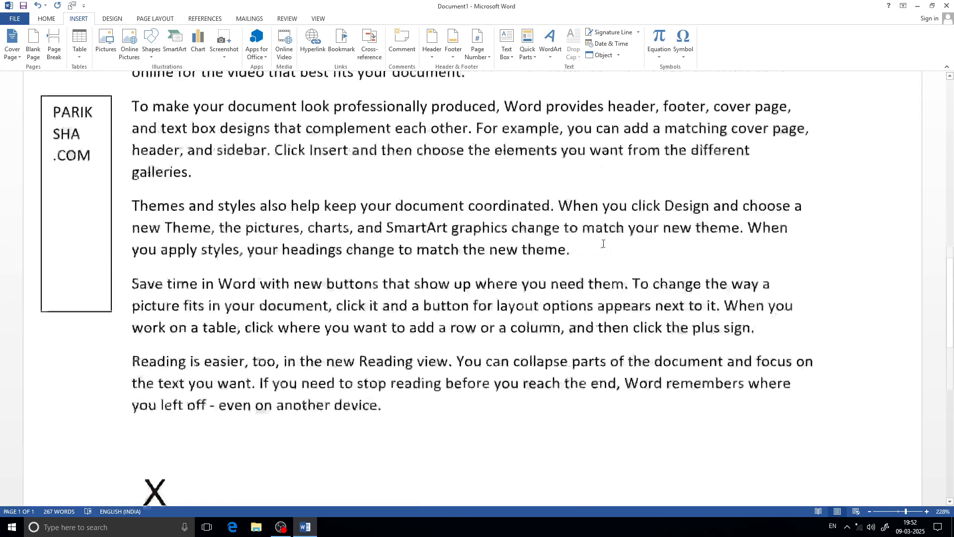
{"action": "scroll", "coordinate": [603, 244], "scroll_direction": "up", "scroll_amount": 3}
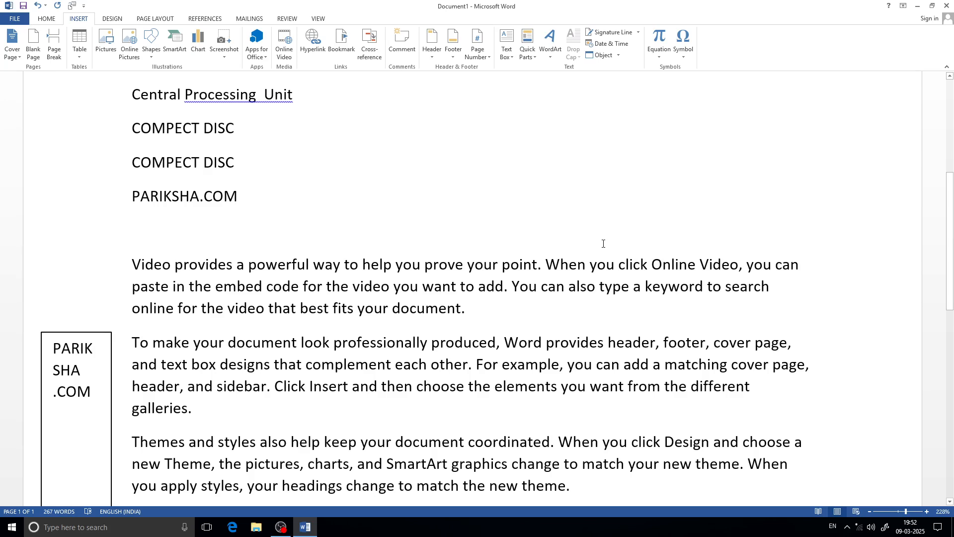
- Look through the Word documents in the Documents folder that can be inserted as text from a file, and cancel
{"action": "left_click", "coordinate": [619, 57]}
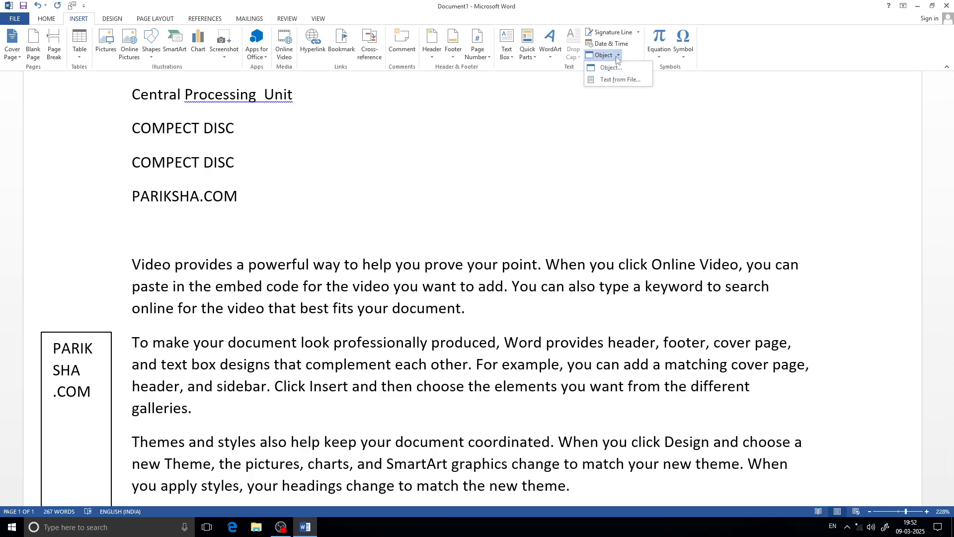
{"action": "left_click", "coordinate": [636, 83]}
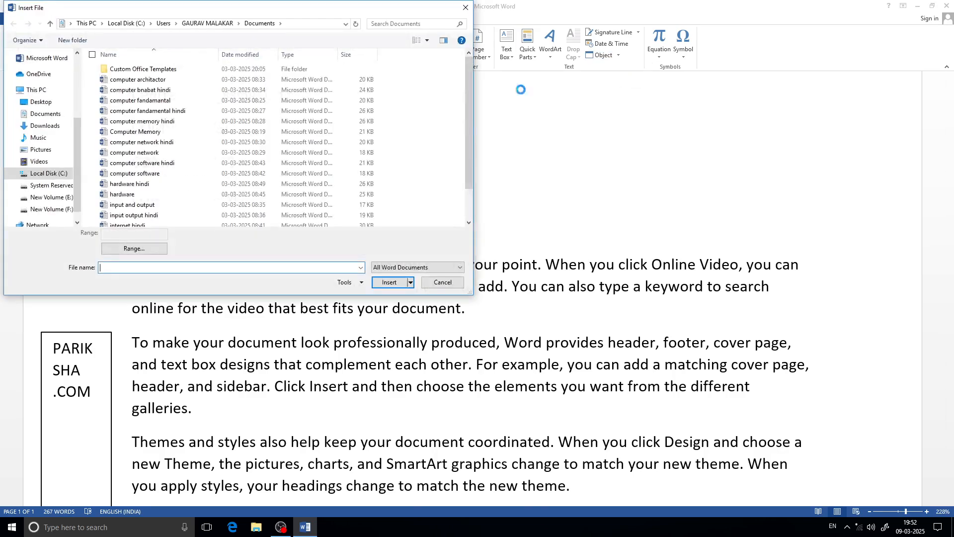
{"action": "scroll", "coordinate": [183, 111], "scroll_direction": "down", "scroll_amount": 1}
{"action": "scroll", "coordinate": [149, 122], "scroll_direction": "up", "scroll_amount": 1}
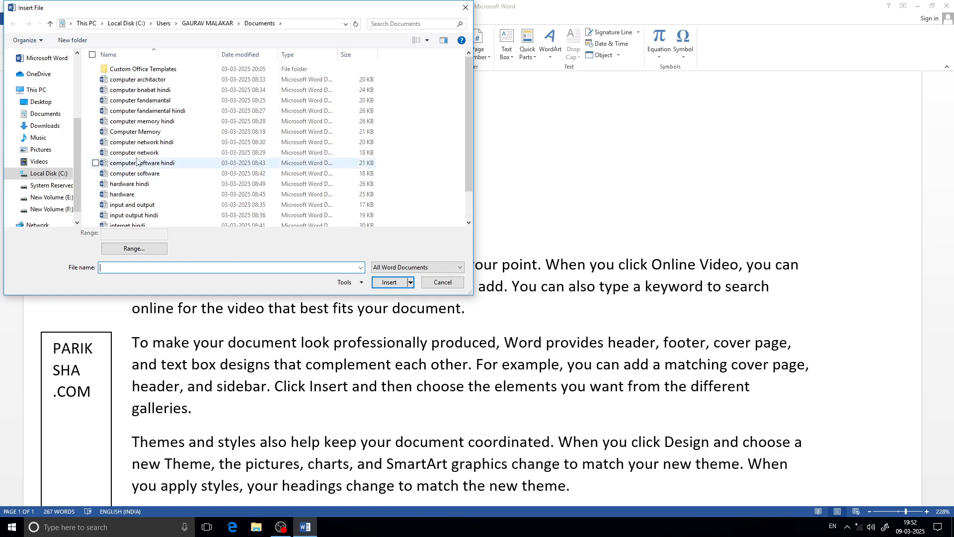
{"action": "left_click", "coordinate": [440, 283]}
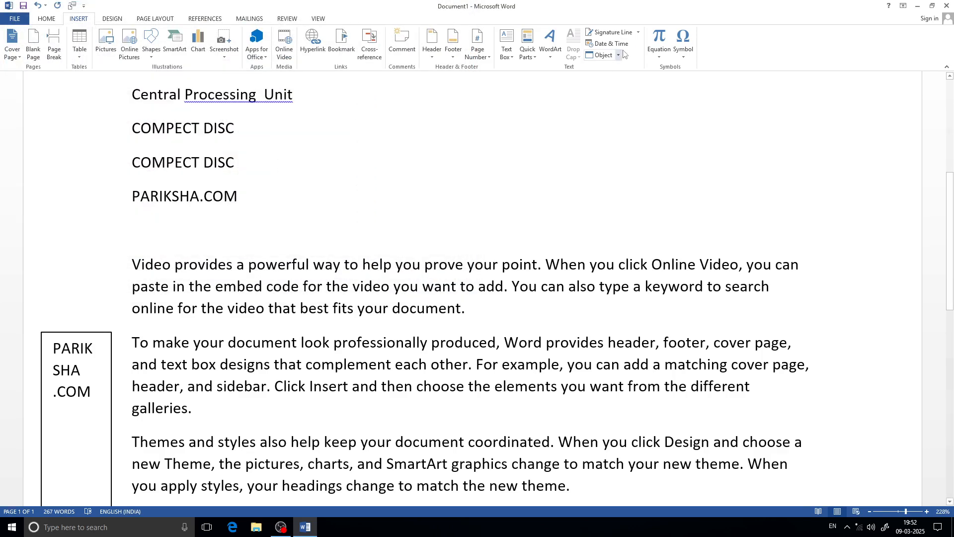
- Examine the object types that can be newly created in the document, including equations, Excel worksheets, Word documents and OpenDocument files
{"action": "left_click", "coordinate": [619, 56]}
{"action": "left_click", "coordinate": [615, 66]}
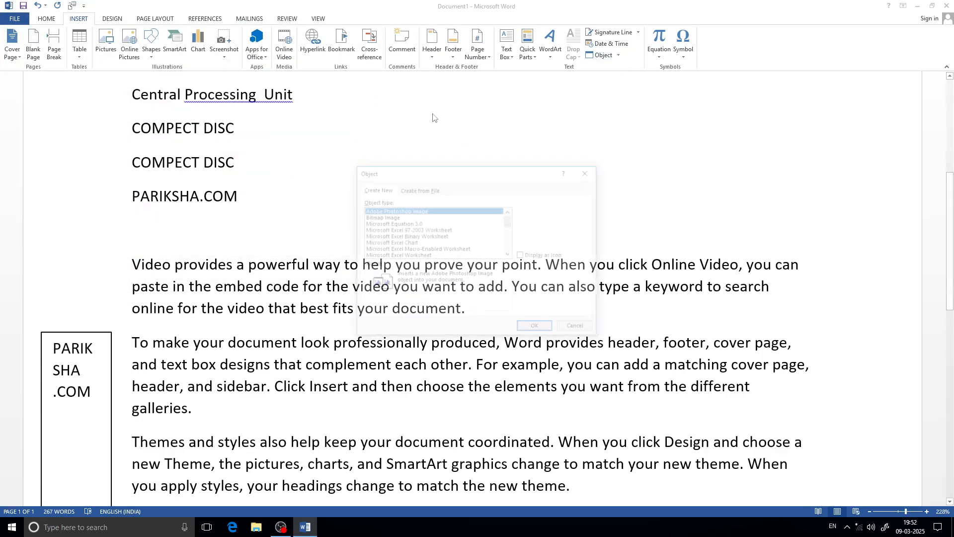
{"action": "left_click_drag", "start_coordinate": [468, 172], "coordinate": [434, 111]}
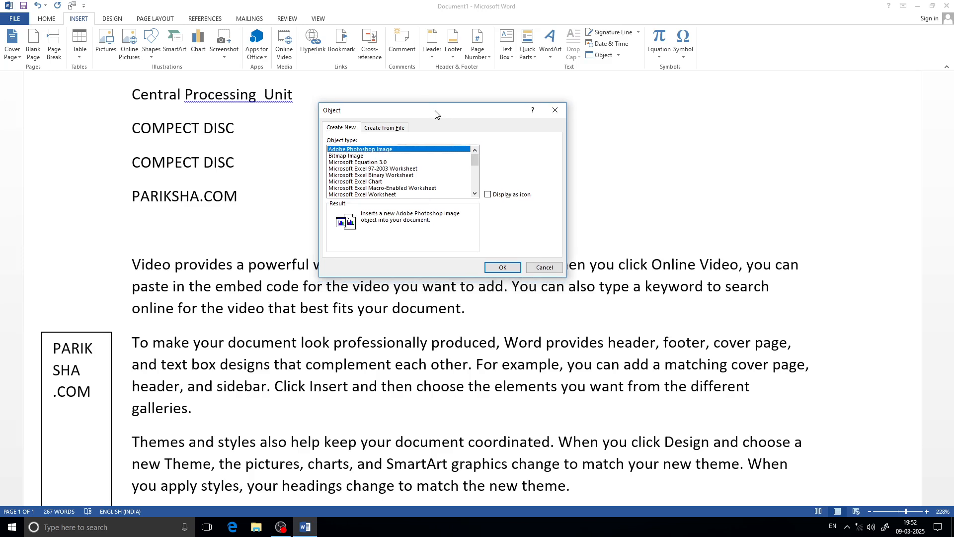
{"action": "left_click", "coordinate": [351, 163]}
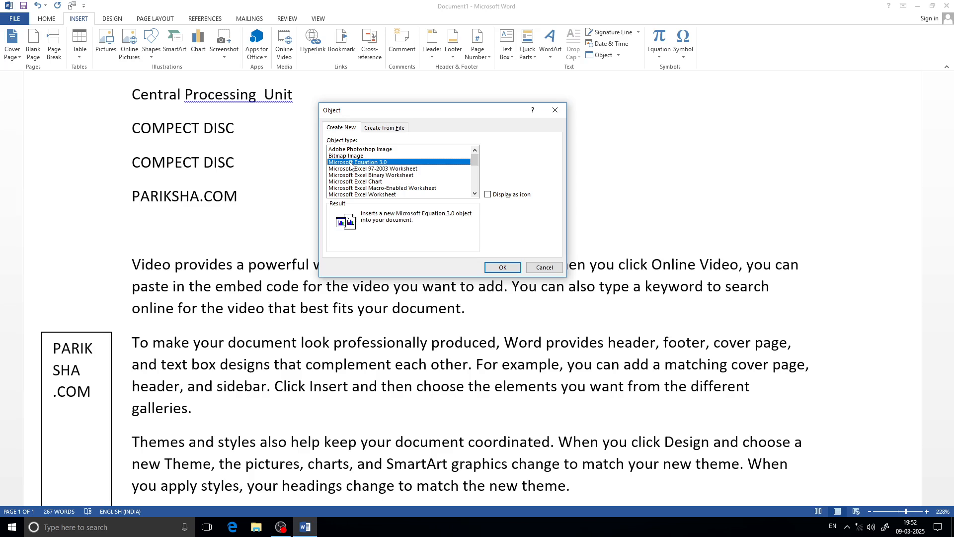
{"action": "left_click", "coordinate": [355, 169]}
{"action": "left_click", "coordinate": [357, 175]}
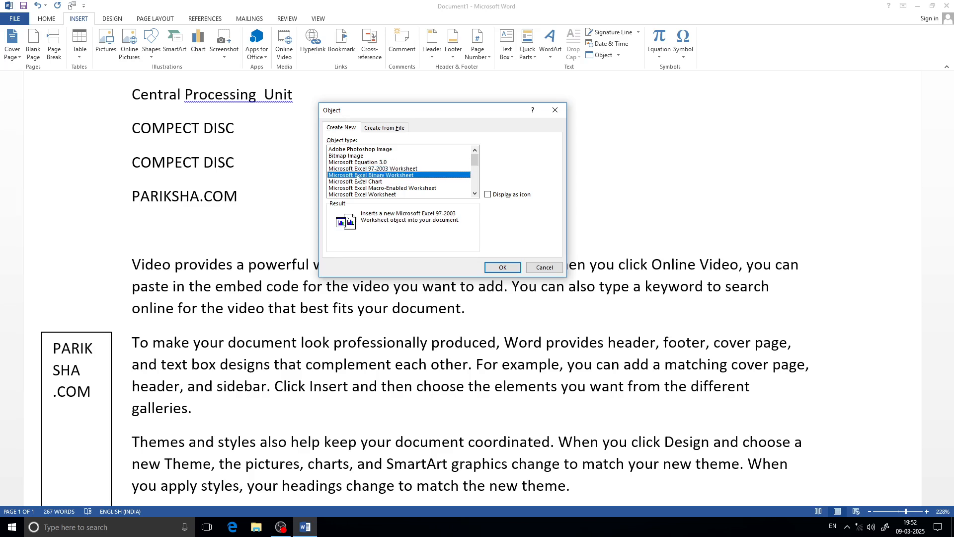
{"action": "left_click", "coordinate": [359, 182]}
{"action": "left_click", "coordinate": [362, 188]}
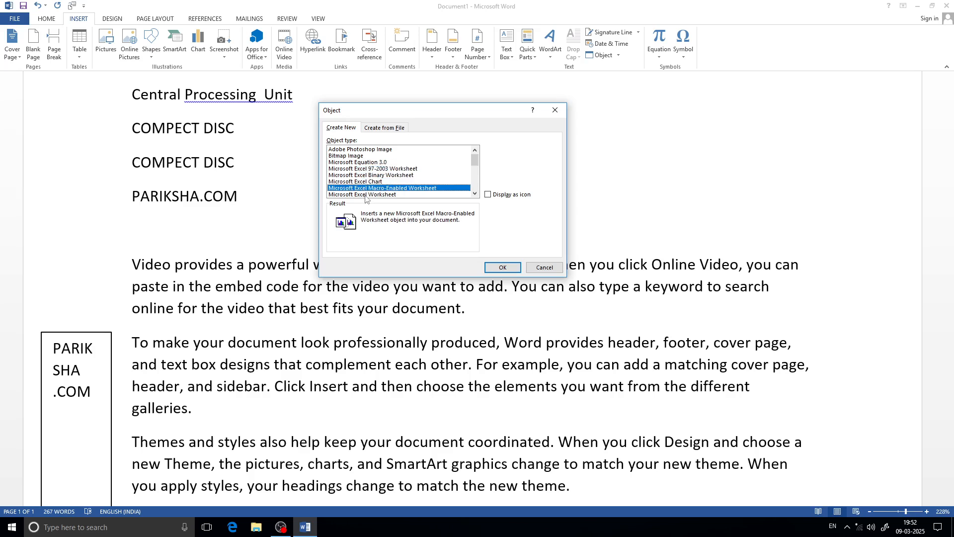
{"action": "left_click", "coordinate": [366, 195]}
{"action": "left_click", "coordinate": [475, 194]}
{"action": "scroll", "coordinate": [476, 193], "scroll_direction": "down", "scroll_amount": 5}
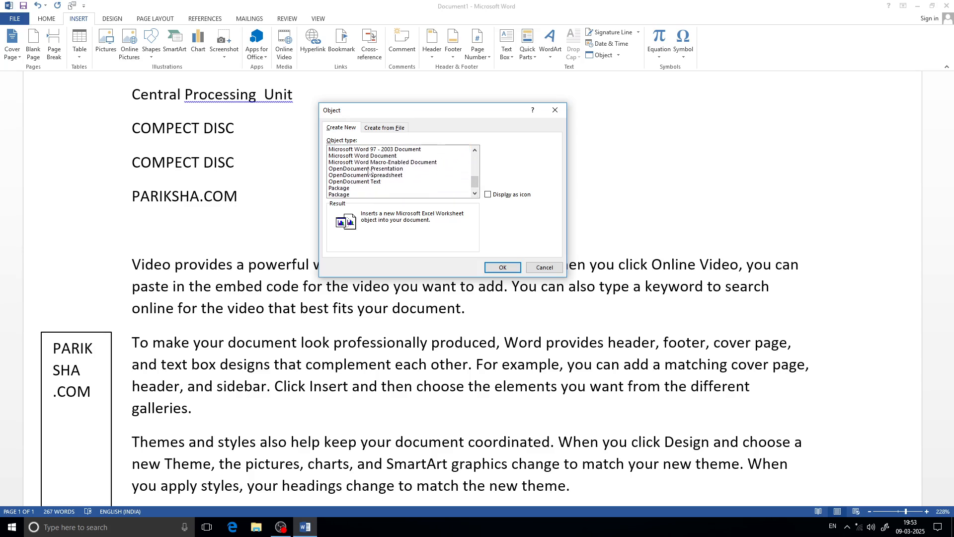
{"action": "left_click", "coordinate": [365, 169]}
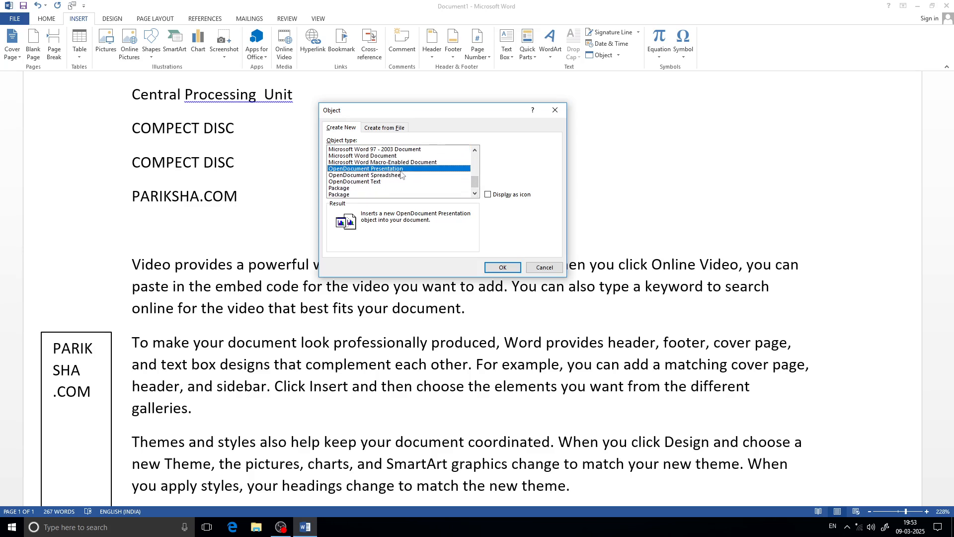
{"action": "left_click", "coordinate": [370, 156]}
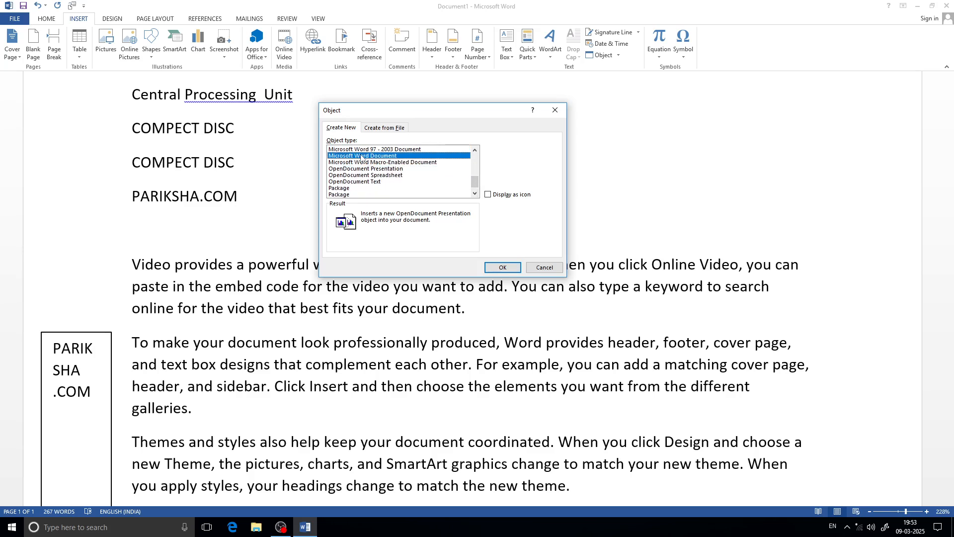
{"action": "left_click", "coordinate": [347, 194]}
{"action": "left_click", "coordinate": [349, 182]}
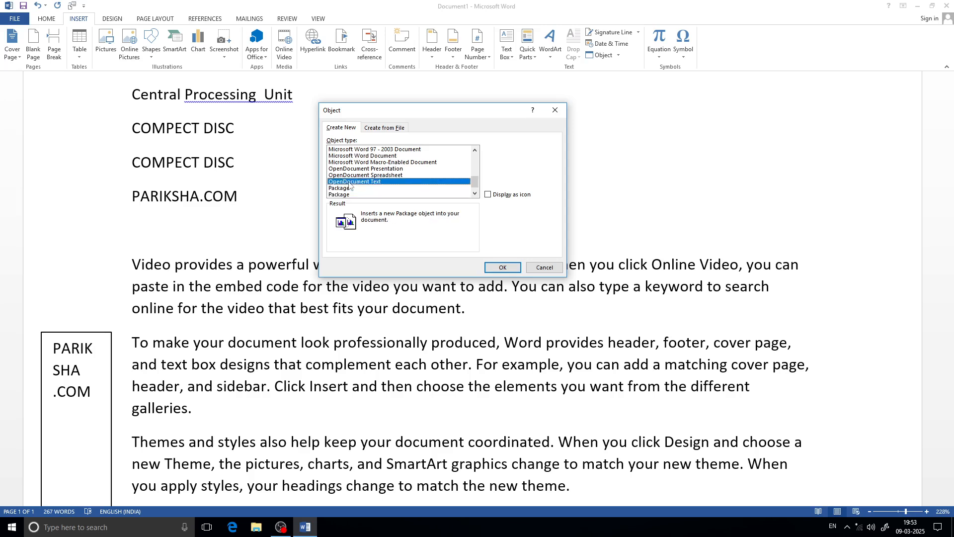
{"action": "scroll", "coordinate": [349, 184], "scroll_direction": "up", "scroll_amount": 5}
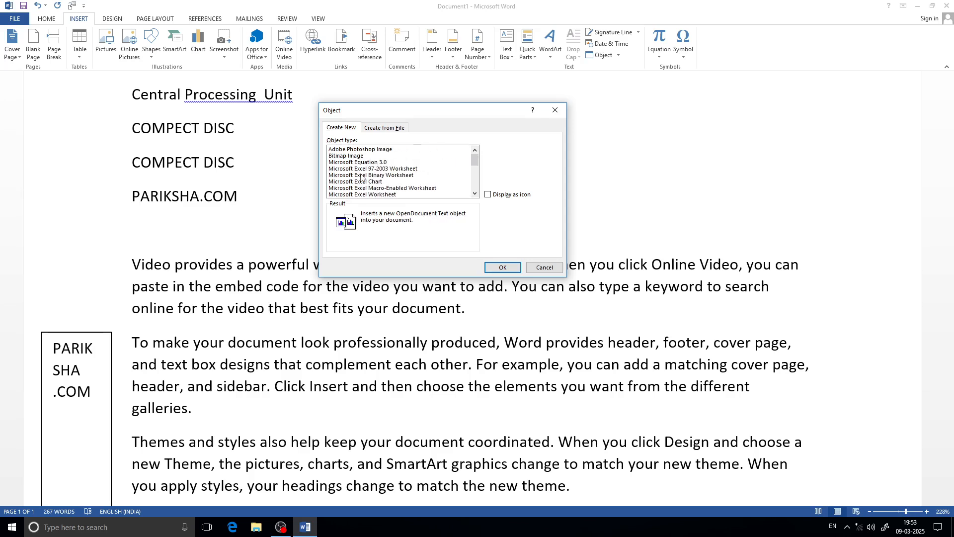
- Insert a Bitmap Image object and draw a black rectangle about 158 × 154 px with an ellipse about 113 × 110 px inside it
{"action": "left_click", "coordinate": [345, 157]}
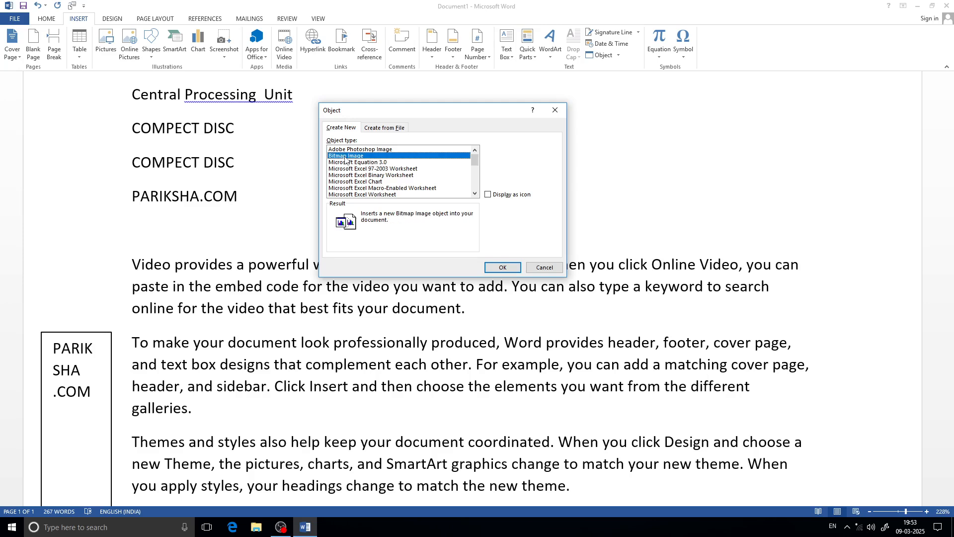
{"action": "left_click", "coordinate": [499, 266]}
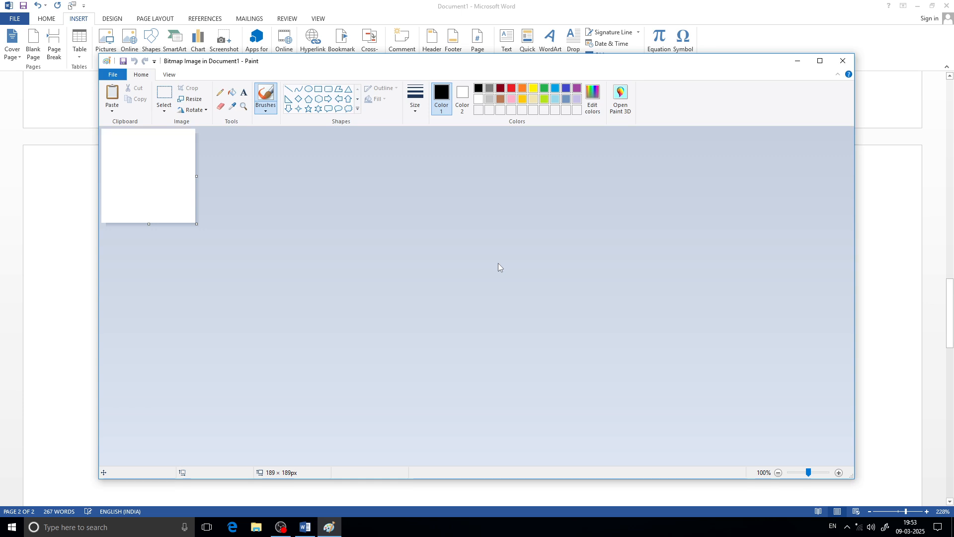
{"action": "left_click", "coordinate": [318, 89]}
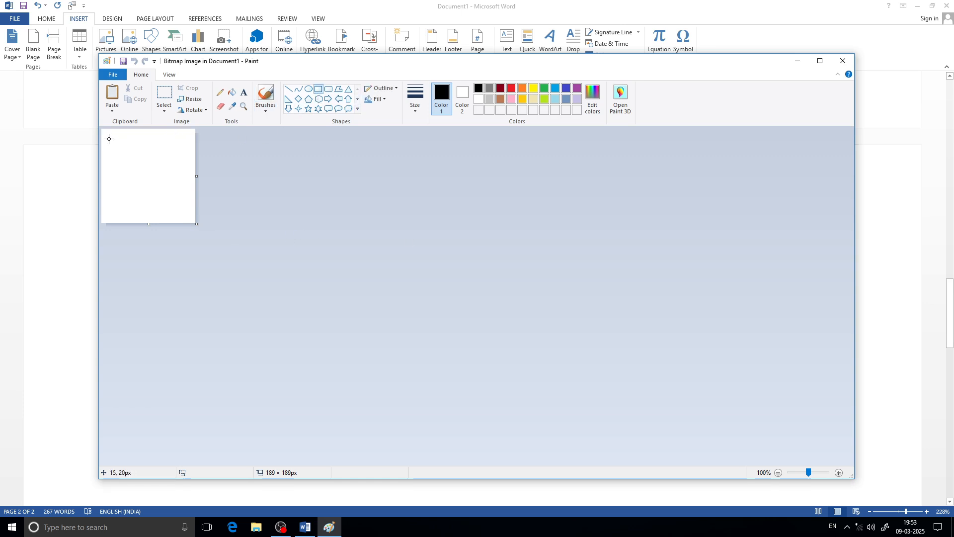
{"action": "left_click_drag", "start_coordinate": [109, 139], "coordinate": [187, 214]}
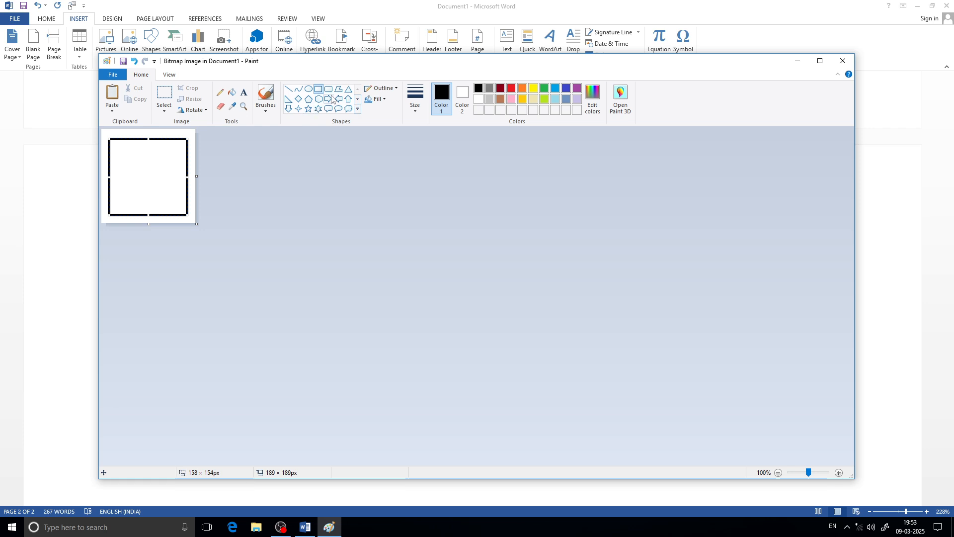
{"action": "left_click", "coordinate": [309, 89]}
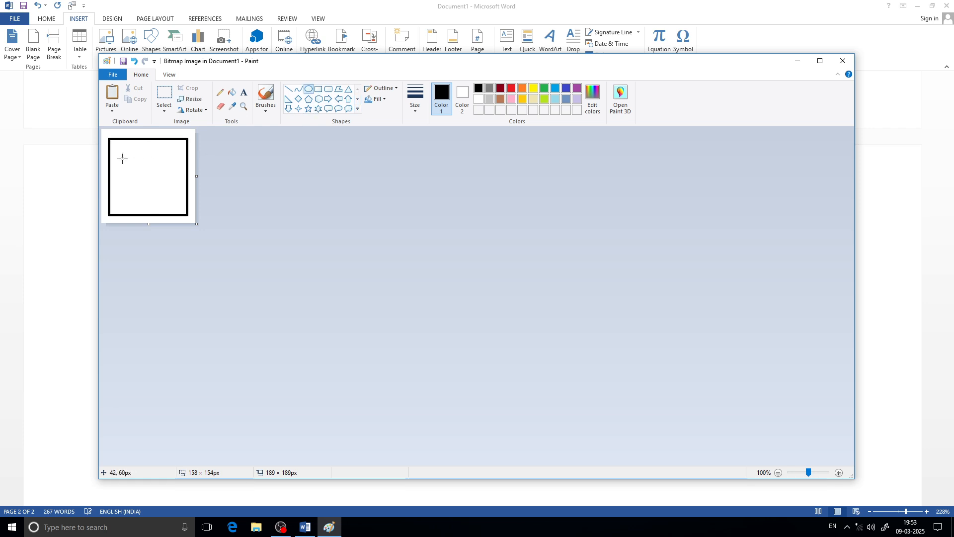
{"action": "left_click_drag", "start_coordinate": [123, 152], "coordinate": [180, 205]}
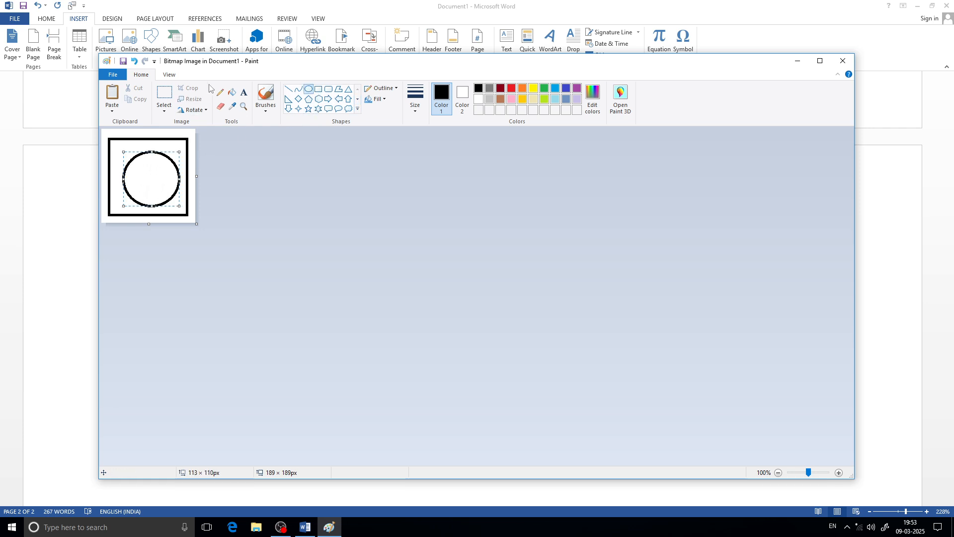
- Fill the ellipse yellow and the area around it inside the rectangle blue, and return to the Word document to view the embedded image
{"action": "left_click", "coordinate": [232, 92]}
{"action": "left_click", "coordinate": [534, 88]}
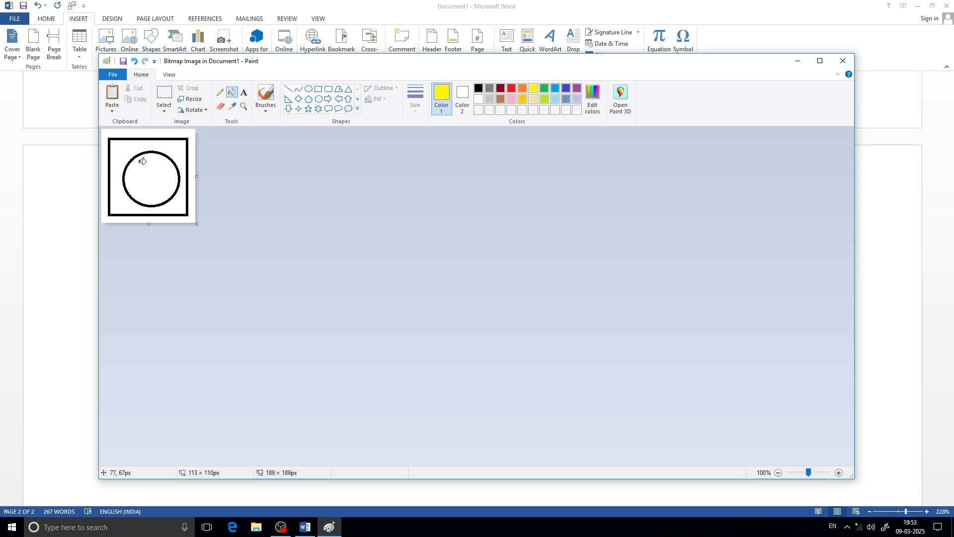
{"action": "left_click", "coordinate": [144, 166]}
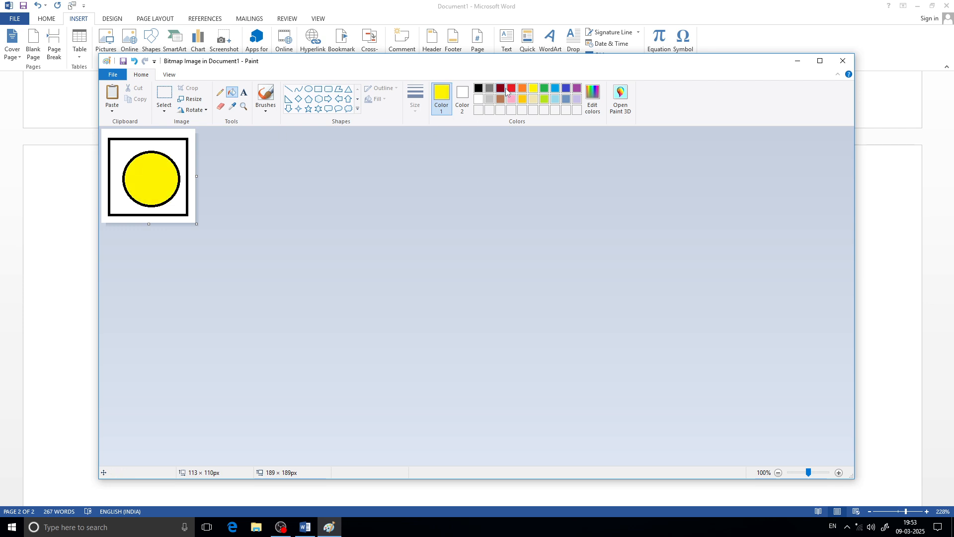
{"action": "left_click", "coordinate": [556, 92]}
{"action": "left_click", "coordinate": [178, 150]}
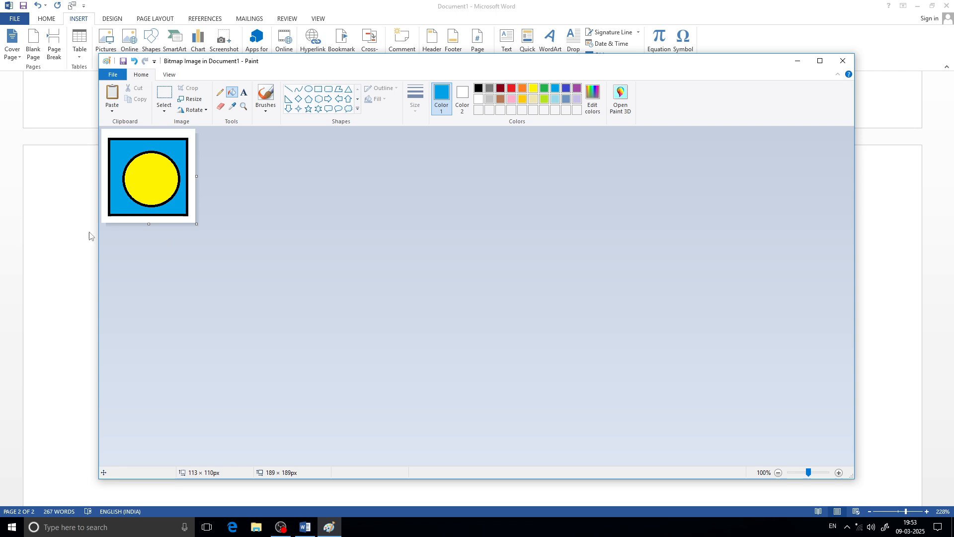
{"action": "left_click", "coordinate": [69, 236]}
{"action": "scroll", "coordinate": [307, 318], "scroll_direction": "up", "scroll_amount": 8}
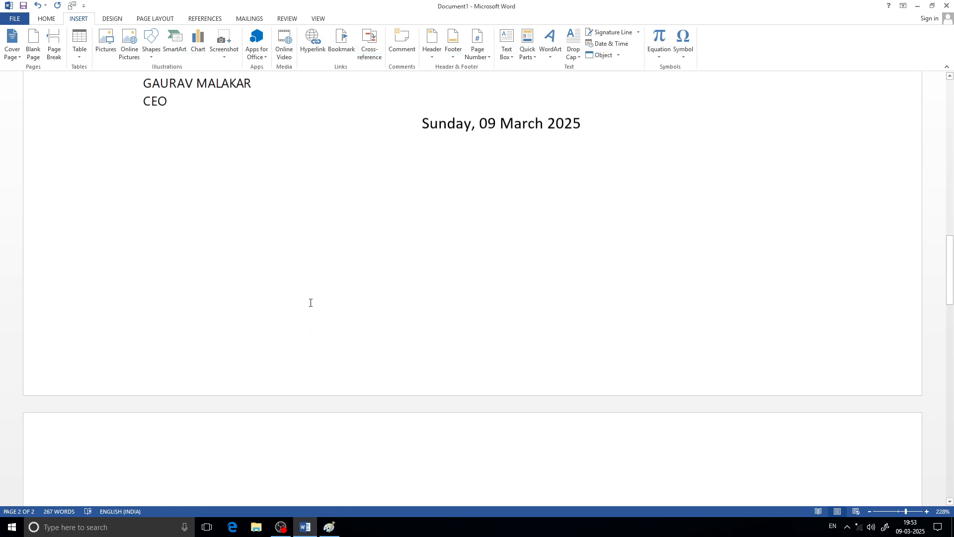
{"action": "scroll", "coordinate": [309, 301], "scroll_direction": "down", "scroll_amount": 11}
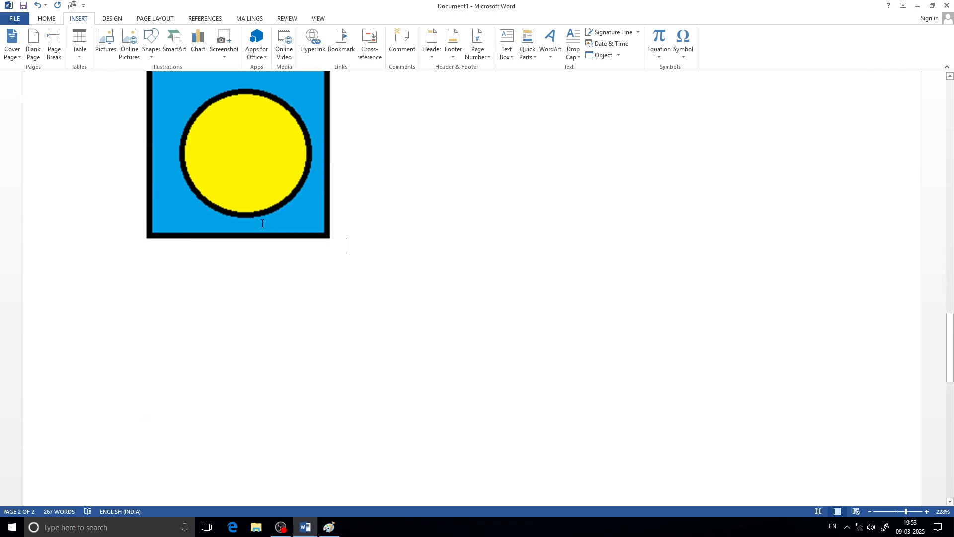
- Open the embedded bitmap image for editing in Paint, and return to the Word document
{"action": "double_click", "coordinate": [288, 219]}
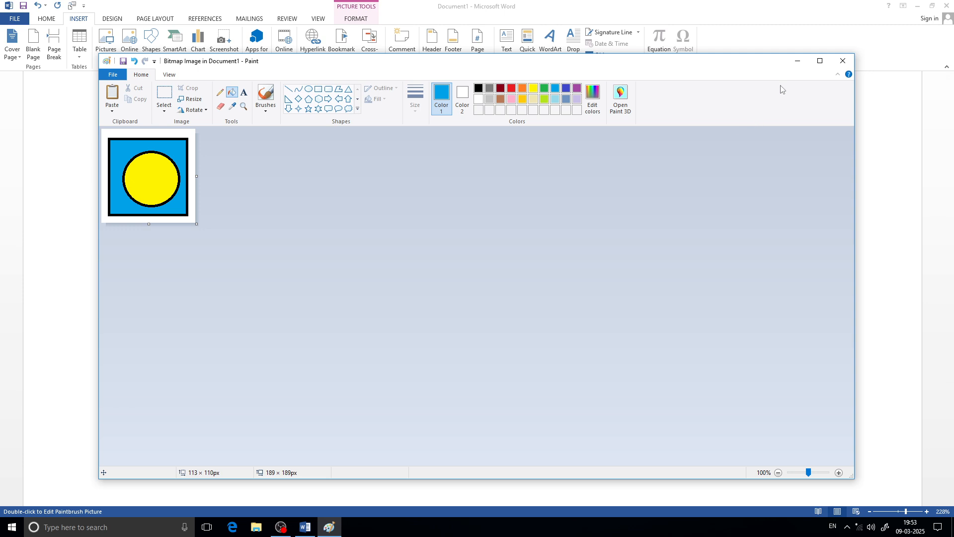
{"action": "left_click", "coordinate": [801, 63]}
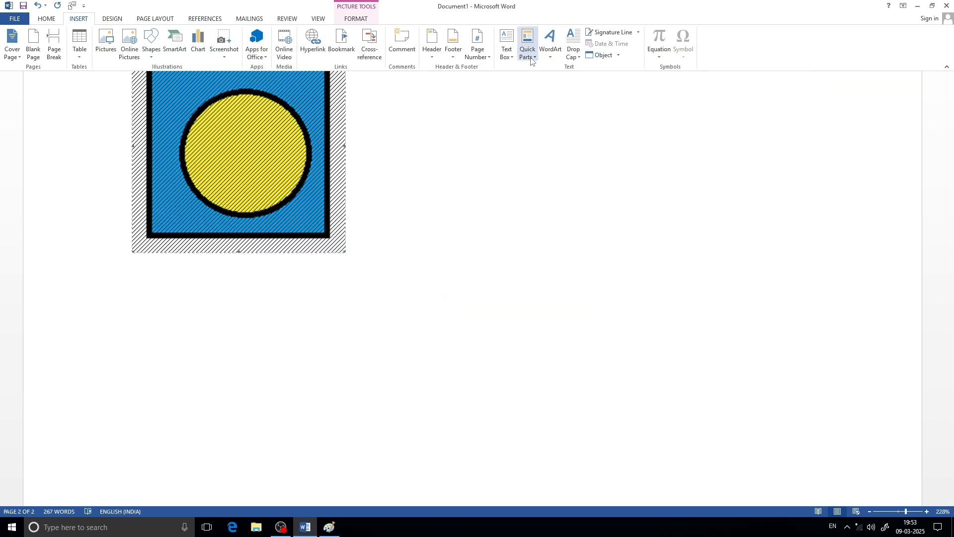
- Insert a Microsoft Excel 97-2003 Worksheet object before the bitmap image and enter HKJHK in its cell B6
{"action": "left_click", "coordinate": [618, 56]}
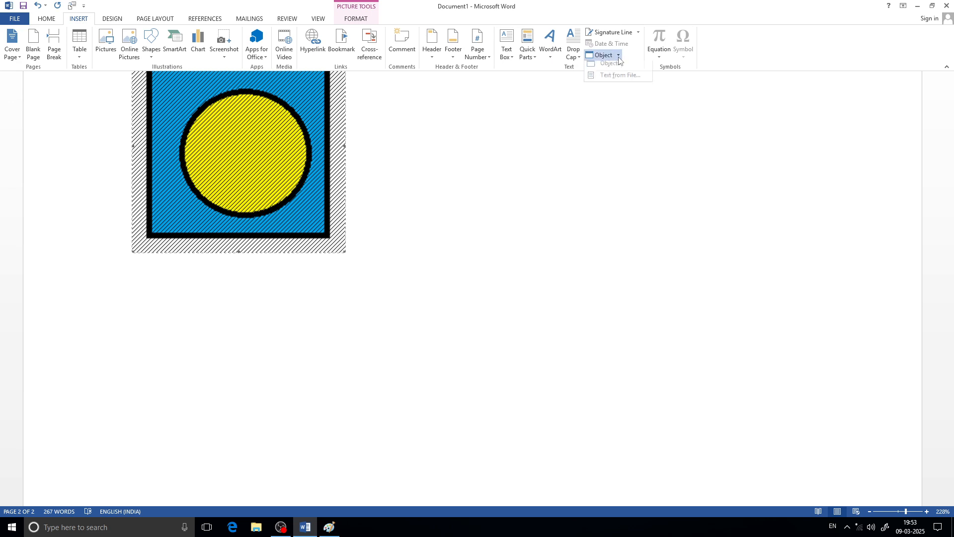
{"action": "left_click", "coordinate": [615, 71]}
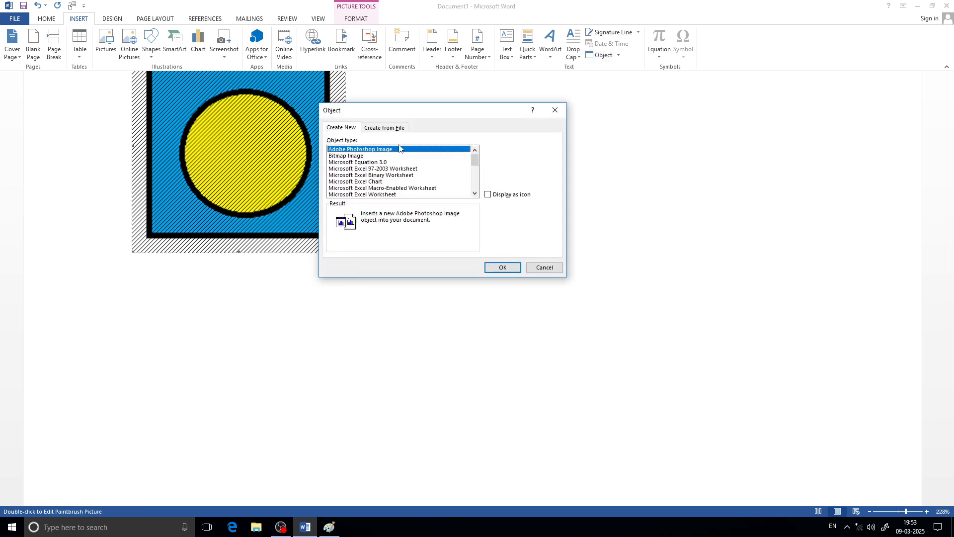
{"action": "left_click", "coordinate": [395, 169]}
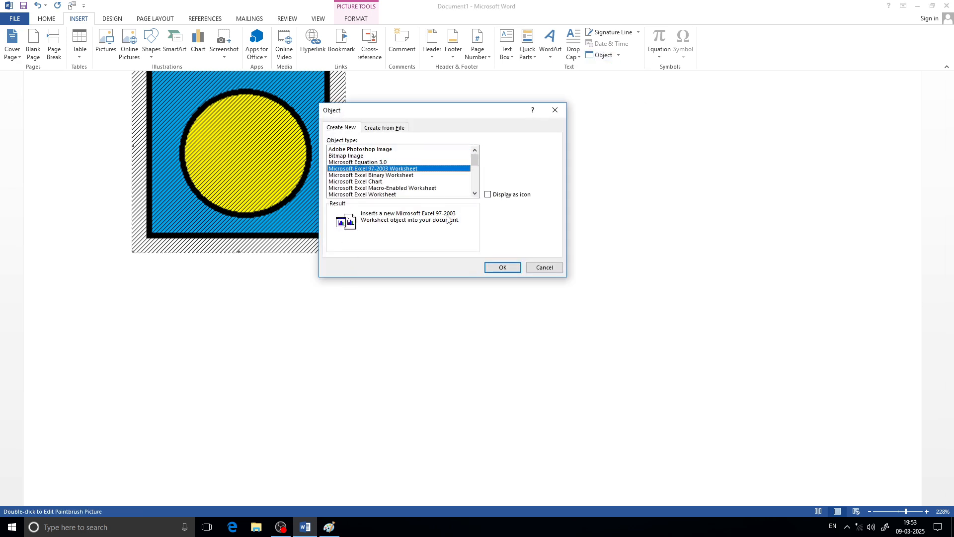
{"action": "left_click", "coordinate": [503, 268]}
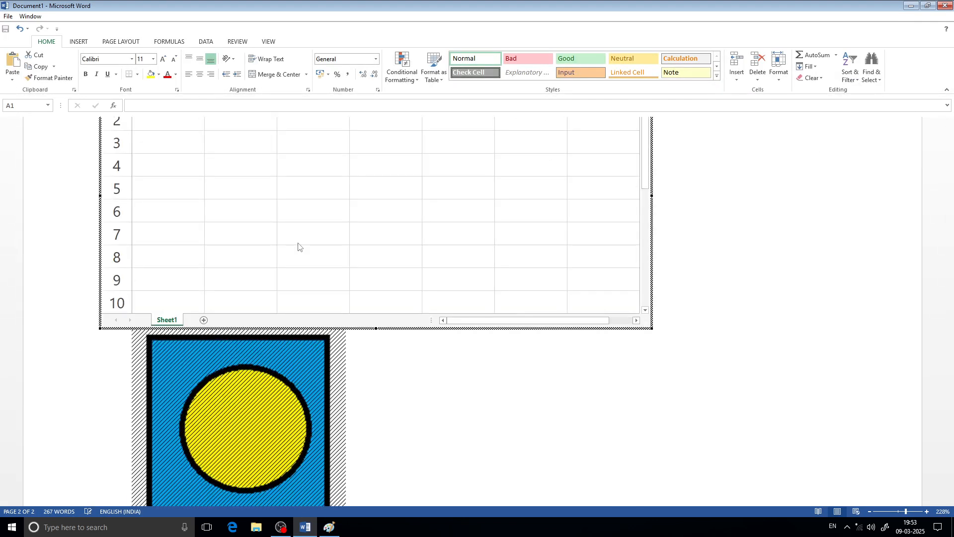
{"action": "left_click", "coordinate": [244, 217]}
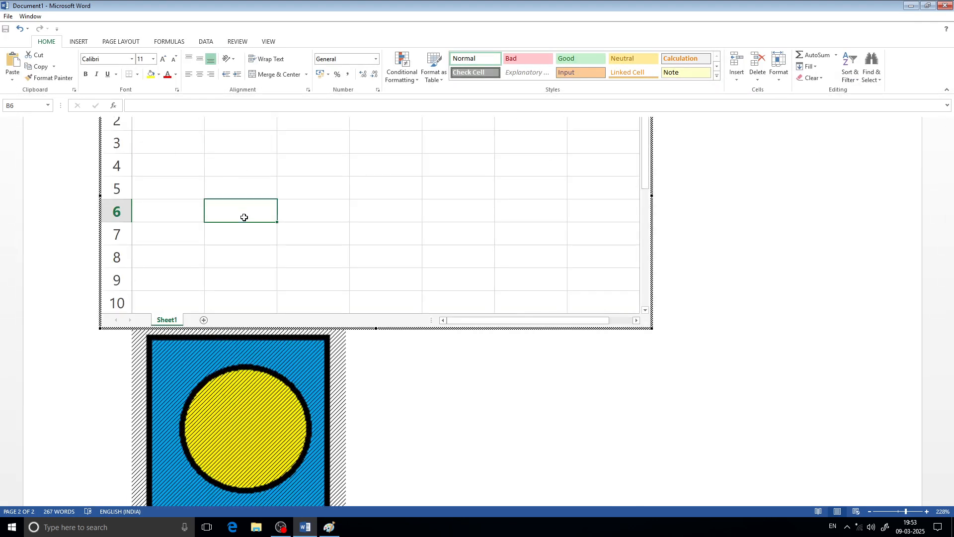
{"action": "type", "text": "HKJHK"}
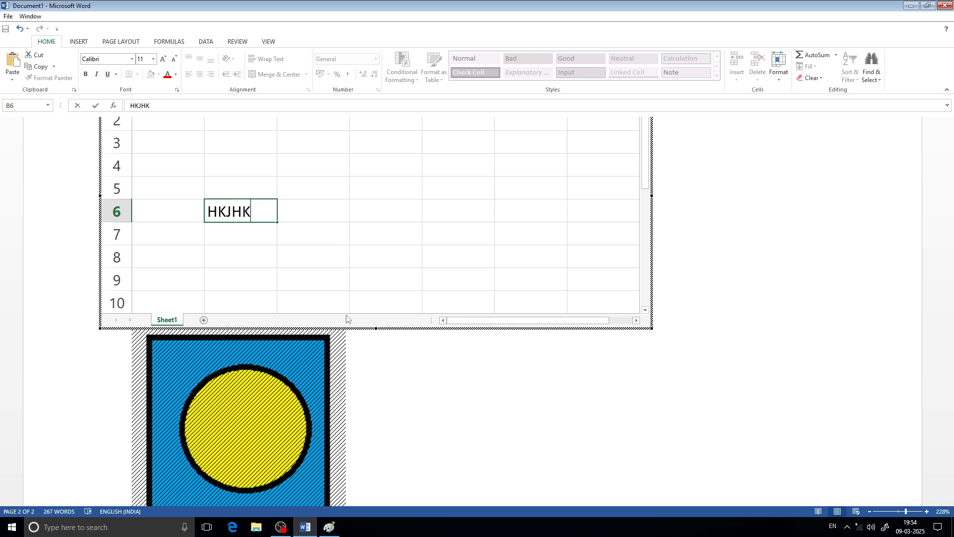
{"action": "left_click", "coordinate": [862, 222]}
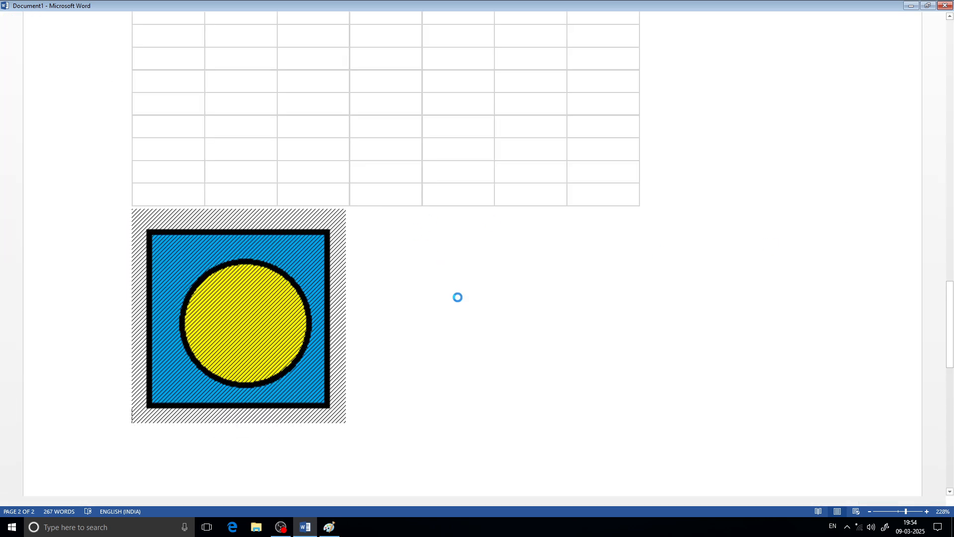
{"action": "scroll", "coordinate": [378, 293], "scroll_direction": "up", "scroll_amount": 3}
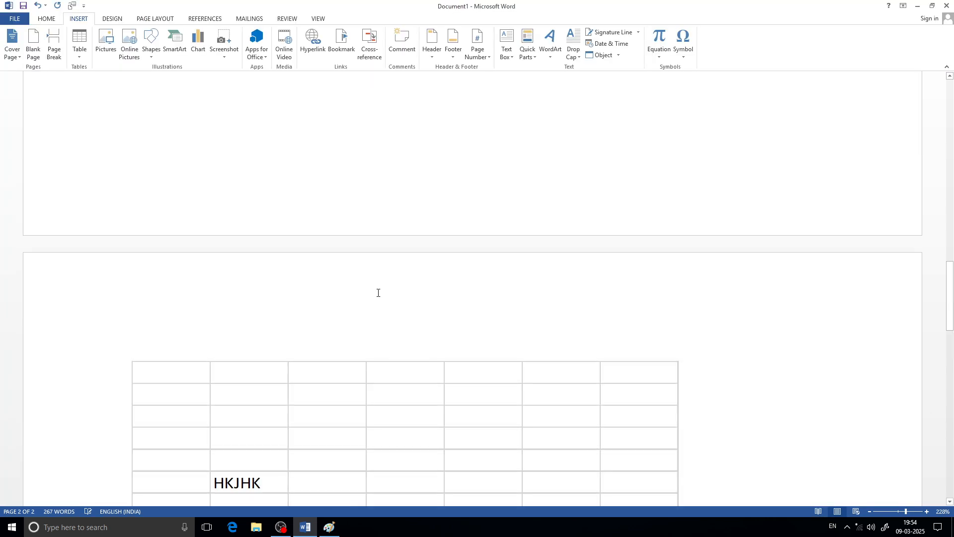
{"action": "scroll", "coordinate": [378, 293], "scroll_direction": "down", "scroll_amount": 4}
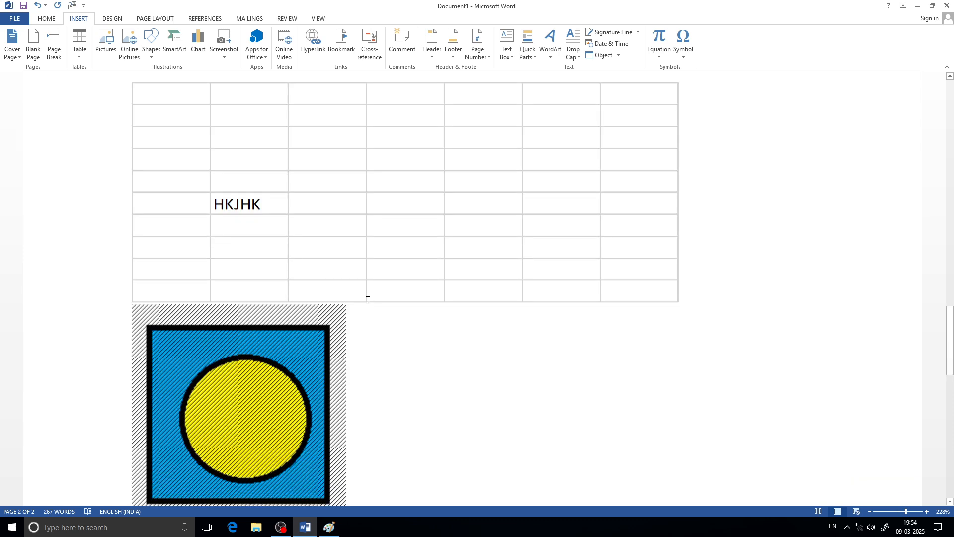
{"action": "scroll", "coordinate": [368, 300], "scroll_direction": "down", "scroll_amount": 1}
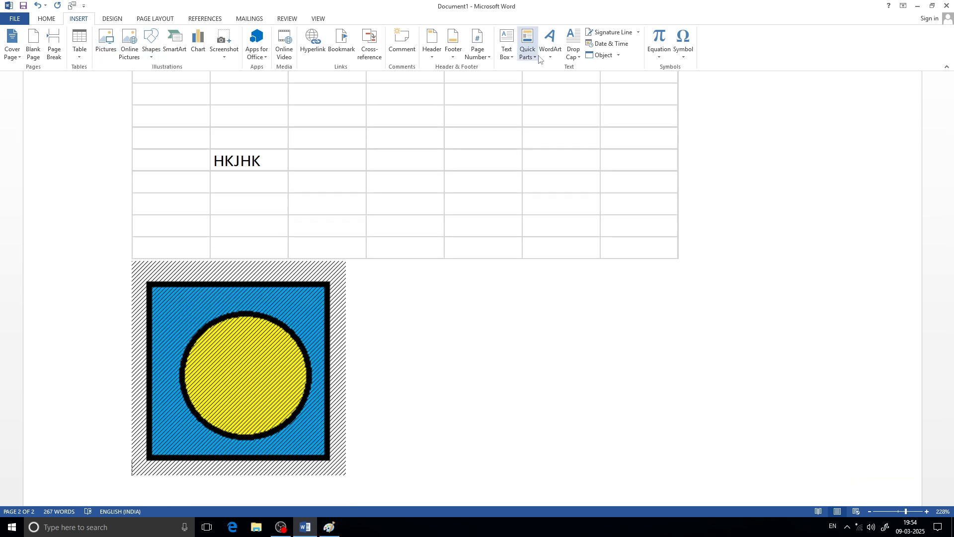
- Add blank lines below the bitmap image and insert the built-in Area of Circle equation there
{"action": "left_click", "coordinate": [618, 55]}
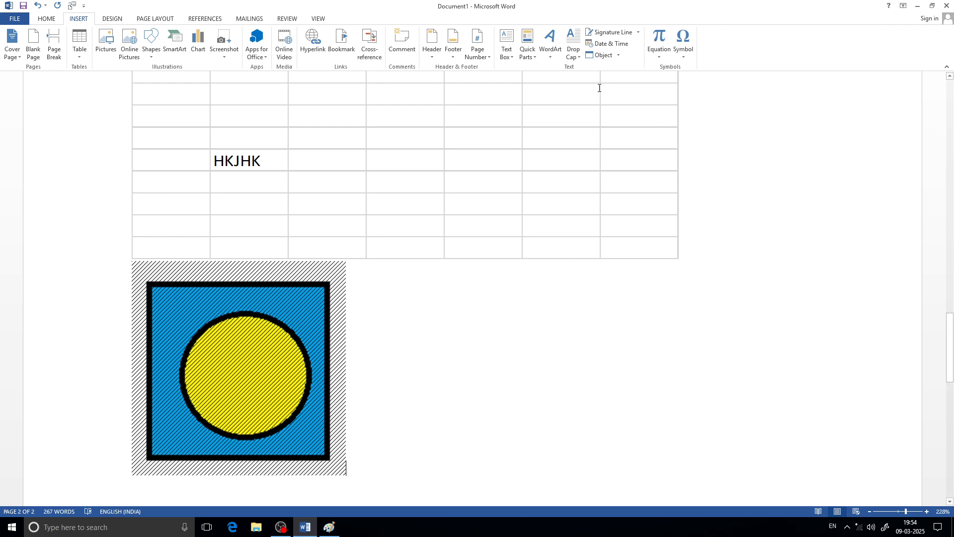
{"action": "left_click", "coordinate": [662, 52]}
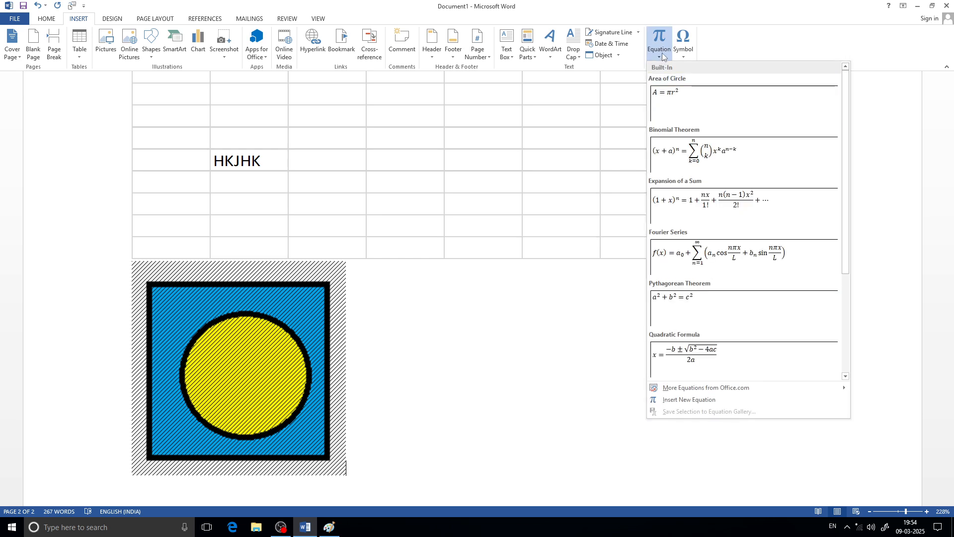
{"action": "scroll", "coordinate": [504, 334], "scroll_direction": "down", "scroll_amount": 5}
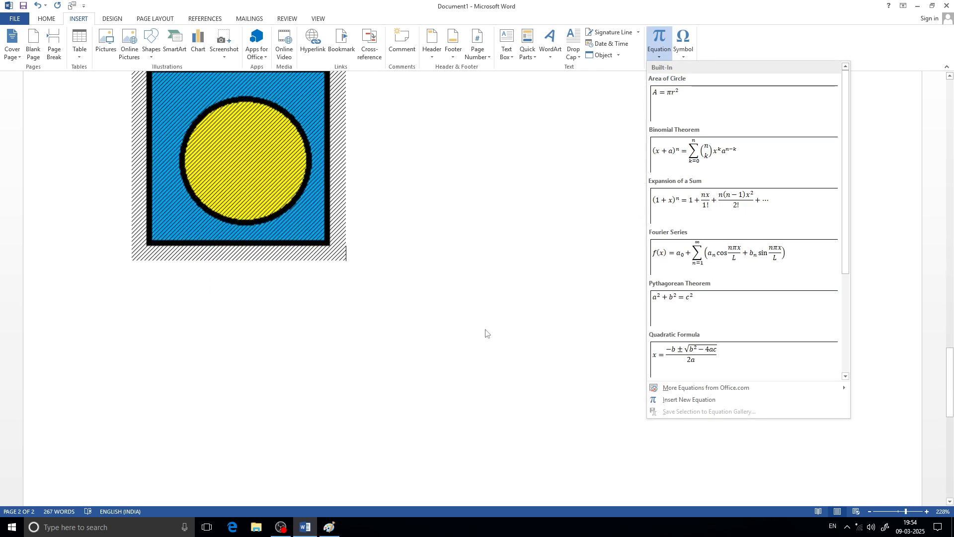
{"action": "left_click", "coordinate": [416, 336]}
{"action": "key", "text": "Return"}
{"action": "key", "text": "Return"}
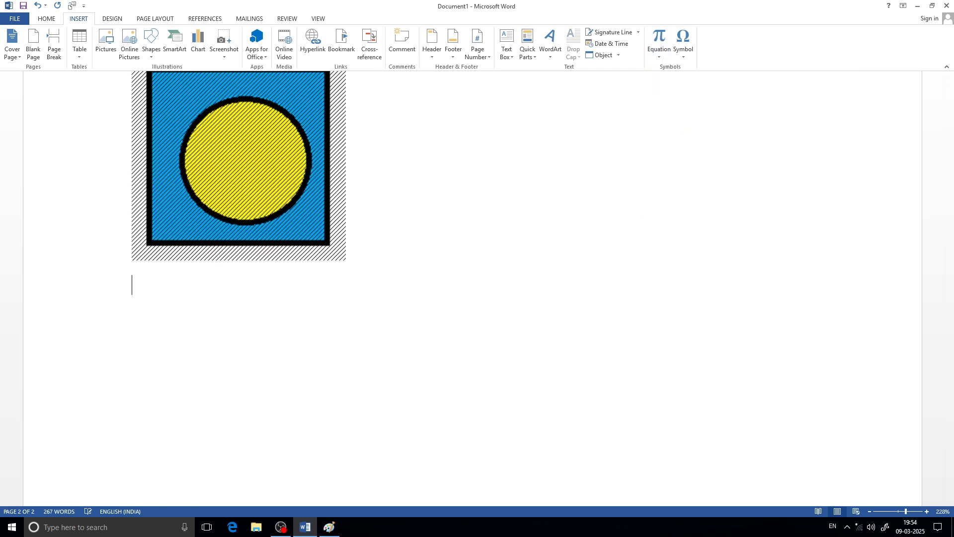
{"action": "scroll", "coordinate": [391, 326], "scroll_direction": "down", "scroll_amount": 5}
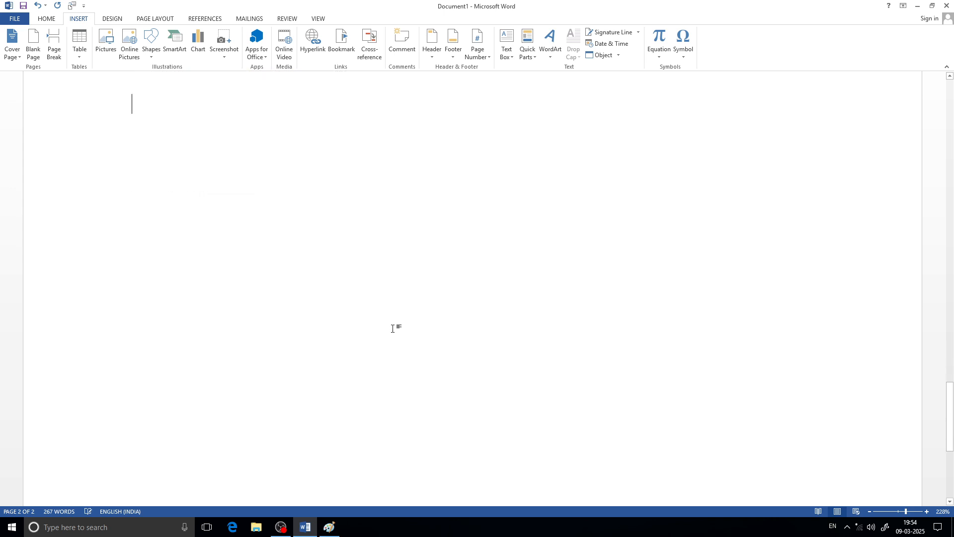
{"action": "left_click", "coordinate": [659, 56]}
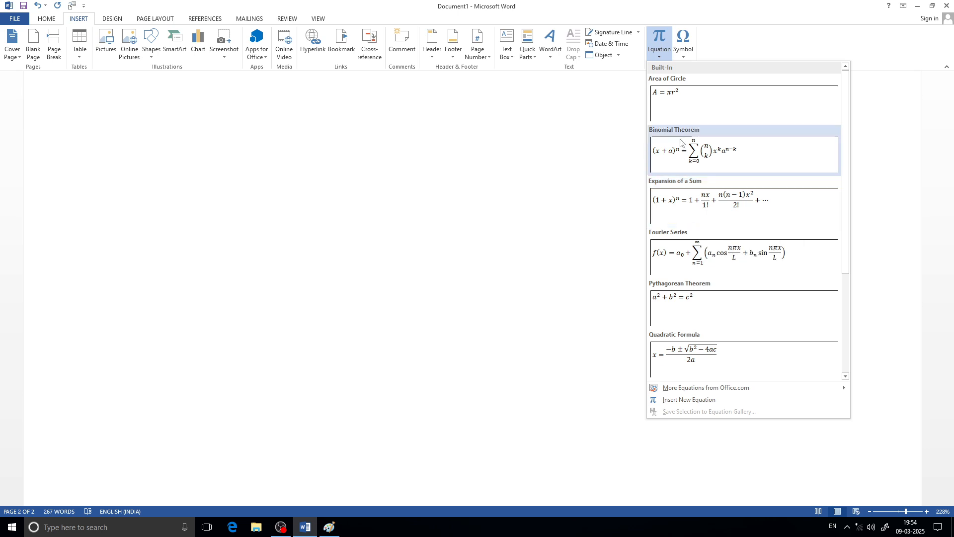
{"action": "left_click", "coordinate": [697, 104]}
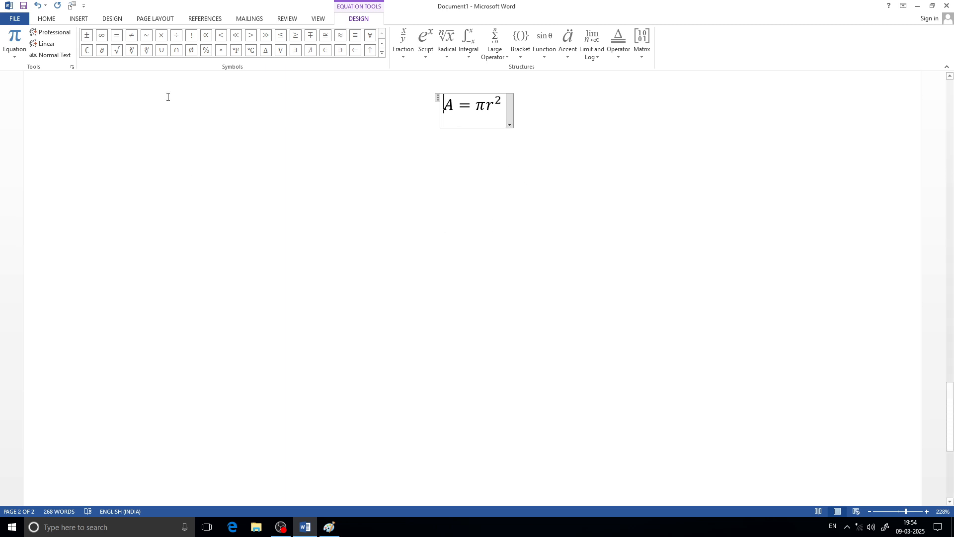
{"action": "left_click", "coordinate": [333, 204]}
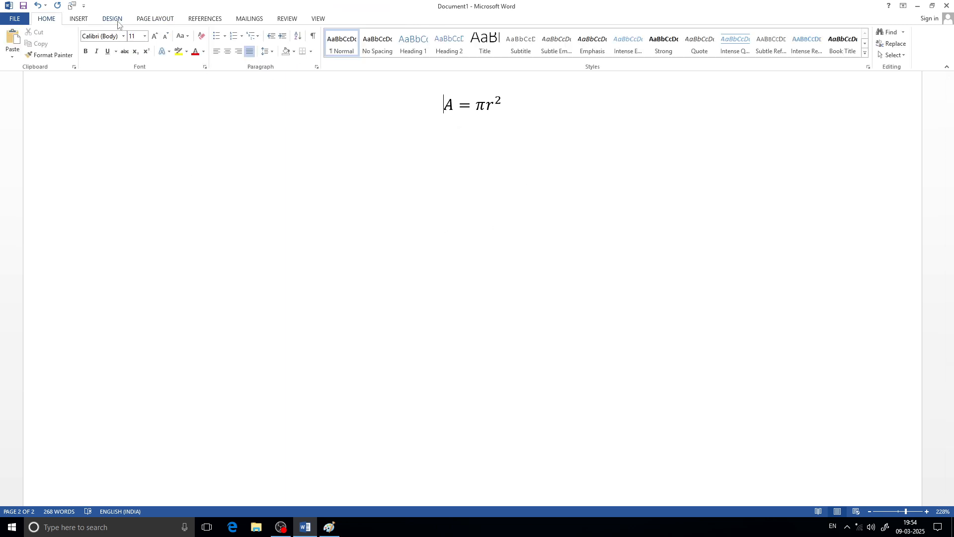
- Try to insert a new blank equation at the start of the Area of Circle equation
{"action": "left_click", "coordinate": [79, 19]}
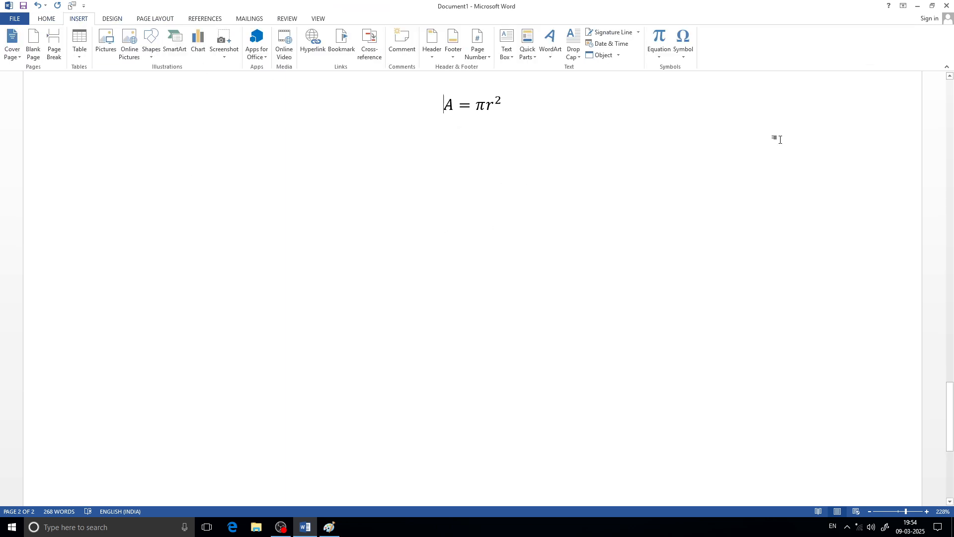
{"action": "left_click", "coordinate": [652, 53]}
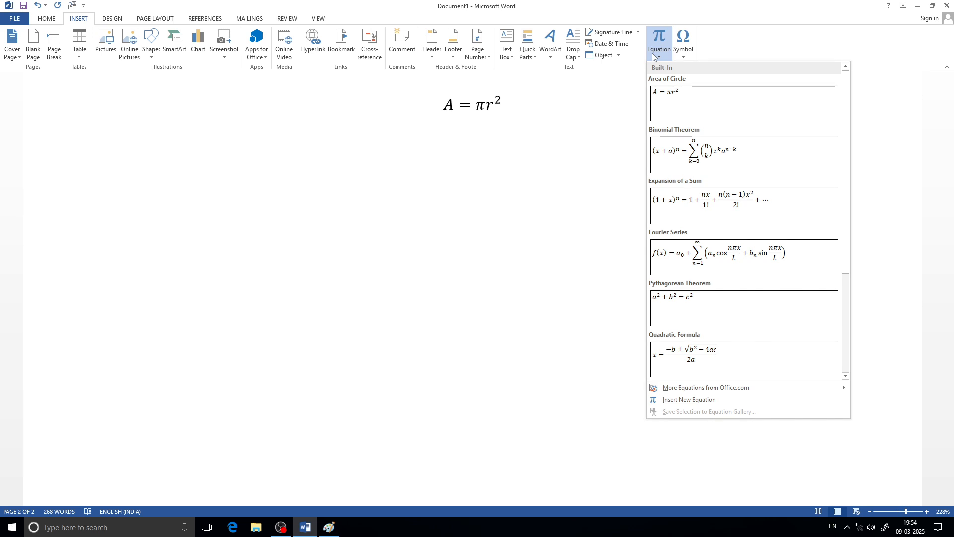
{"action": "left_click", "coordinate": [696, 400]}
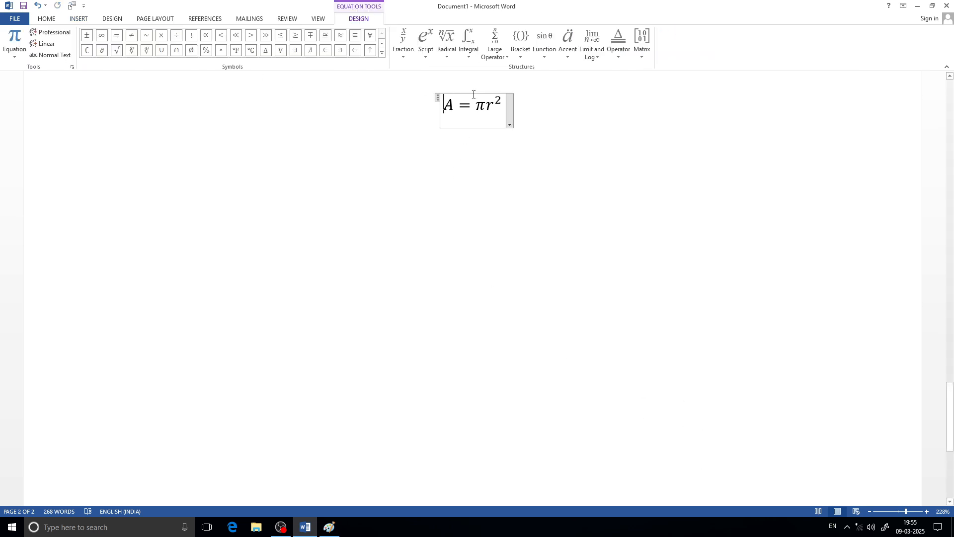
- Insert a new blank equation centred on the page below the Area of Circle equation
{"action": "left_click", "coordinate": [471, 199]}
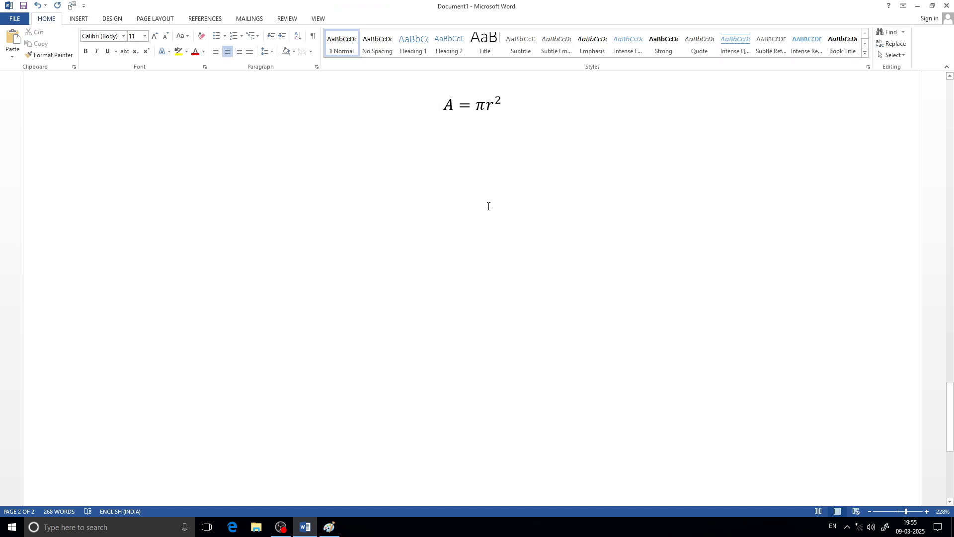
{"action": "left_click", "coordinate": [78, 19]}
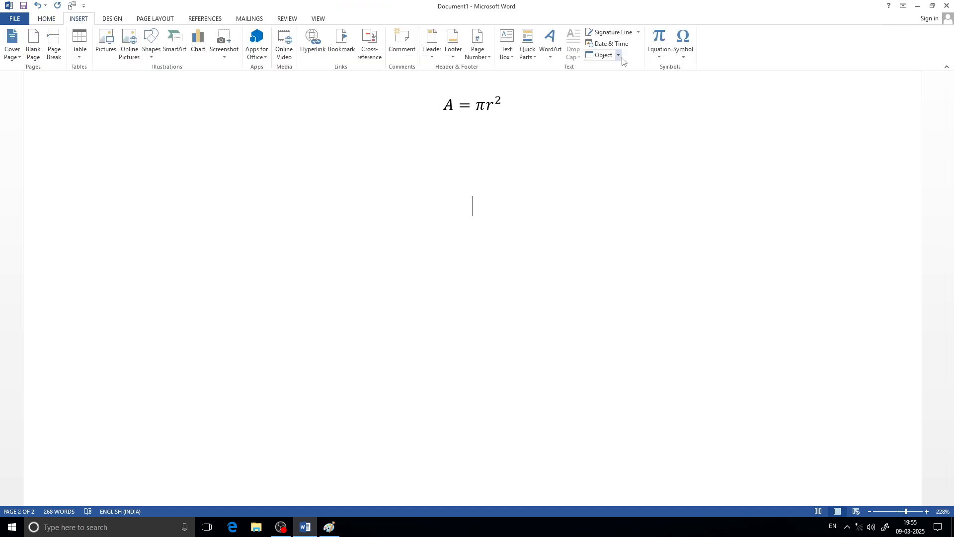
{"action": "left_click", "coordinate": [669, 53]}
{"action": "left_click", "coordinate": [682, 403]}
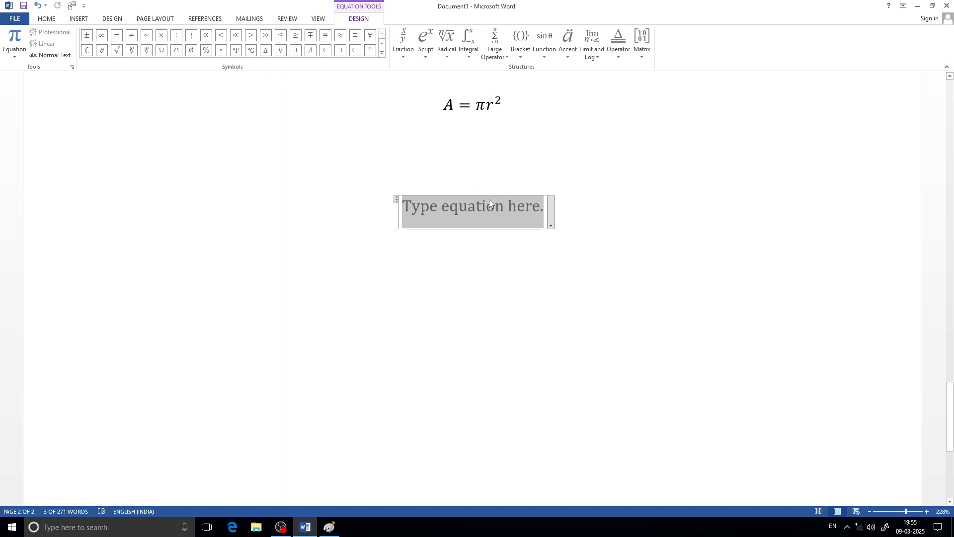
{"action": "left_click", "coordinate": [551, 226]}
{"action": "left_click", "coordinate": [551, 226]}
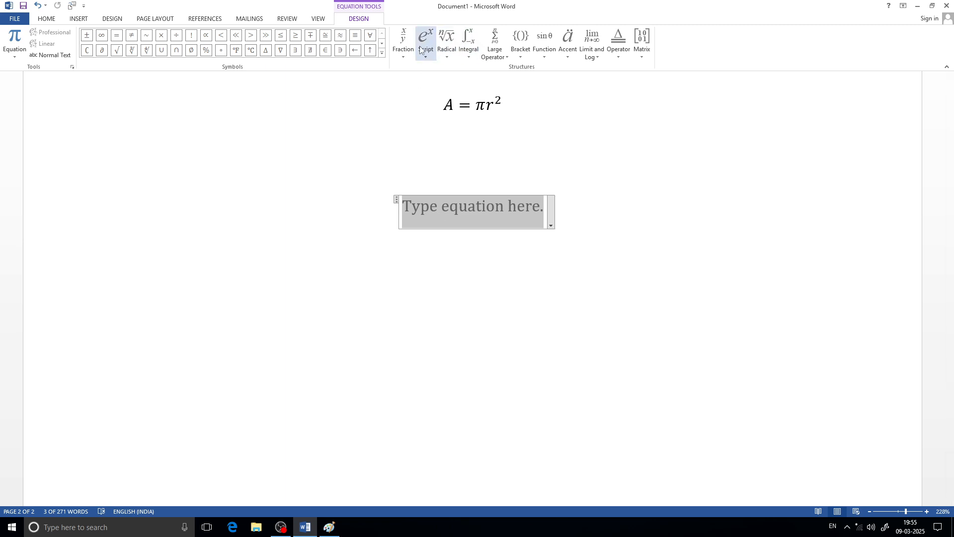
- Add a stacked fraction to the blank equation with numerator 5 and denominator 2
{"action": "left_click", "coordinate": [403, 55]}
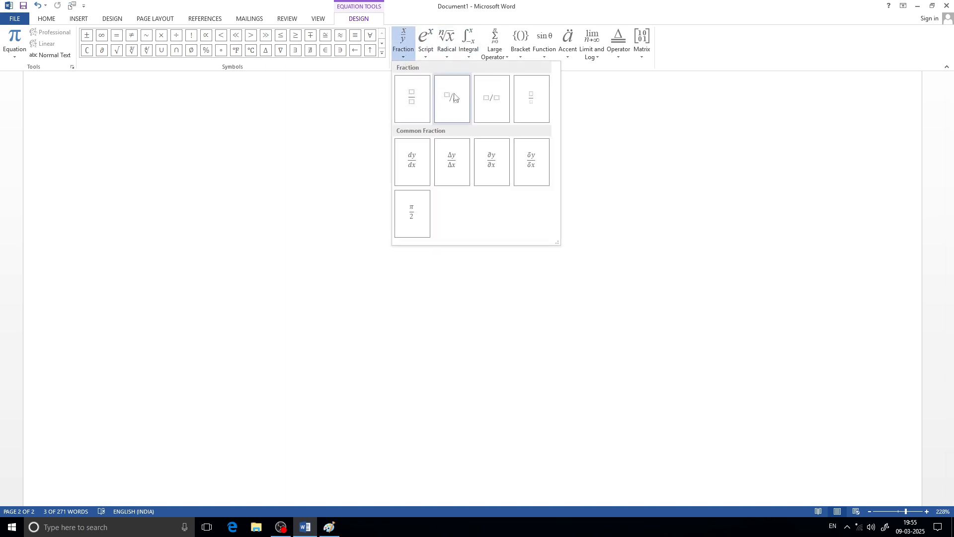
{"action": "left_click", "coordinate": [406, 102]}
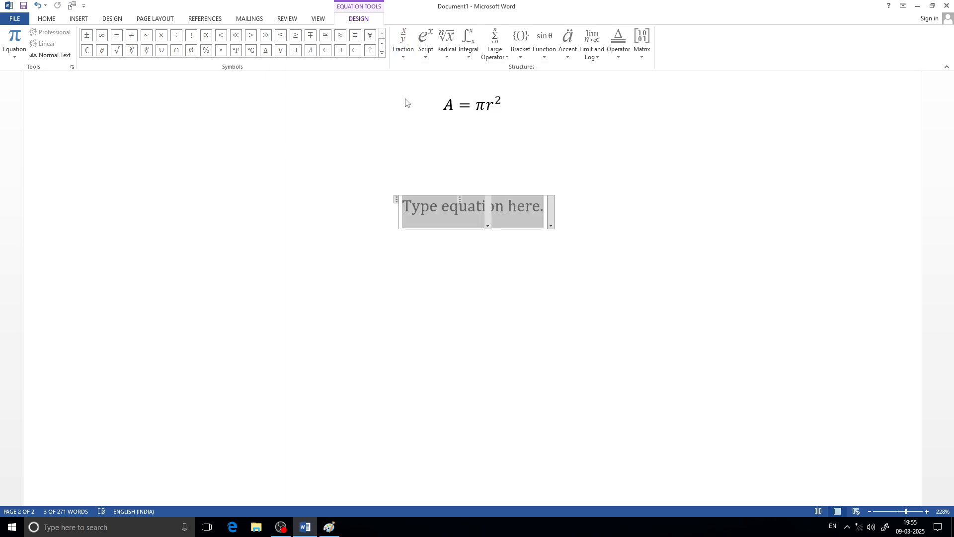
{"action": "left_click", "coordinate": [470, 204]}
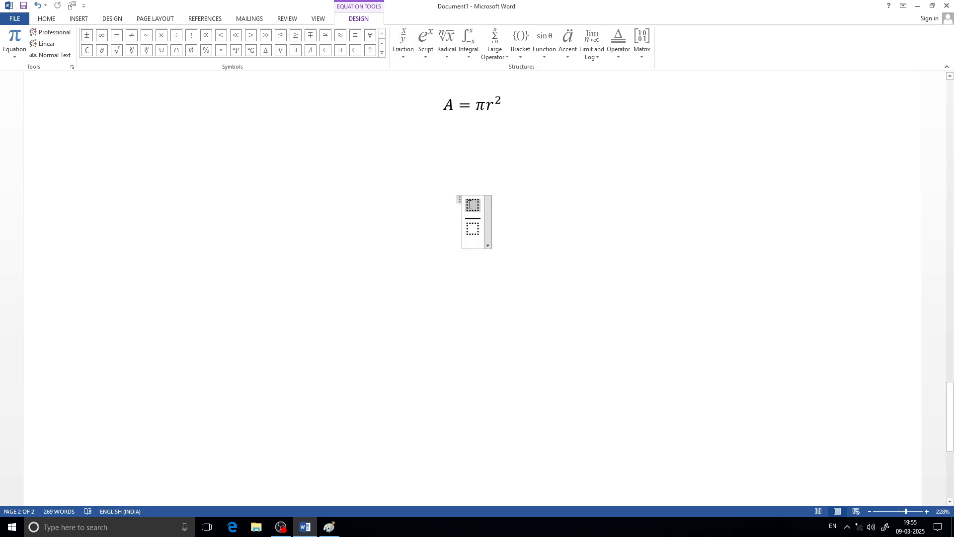
{"action": "type", "text": "5"}
{"action": "key", "text": "Down"}
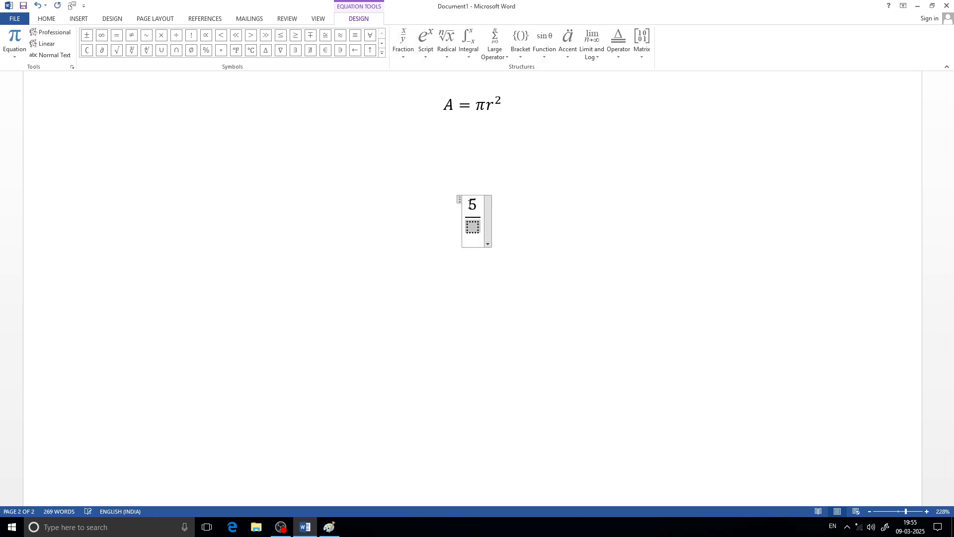
{"action": "type", "text": "2"}
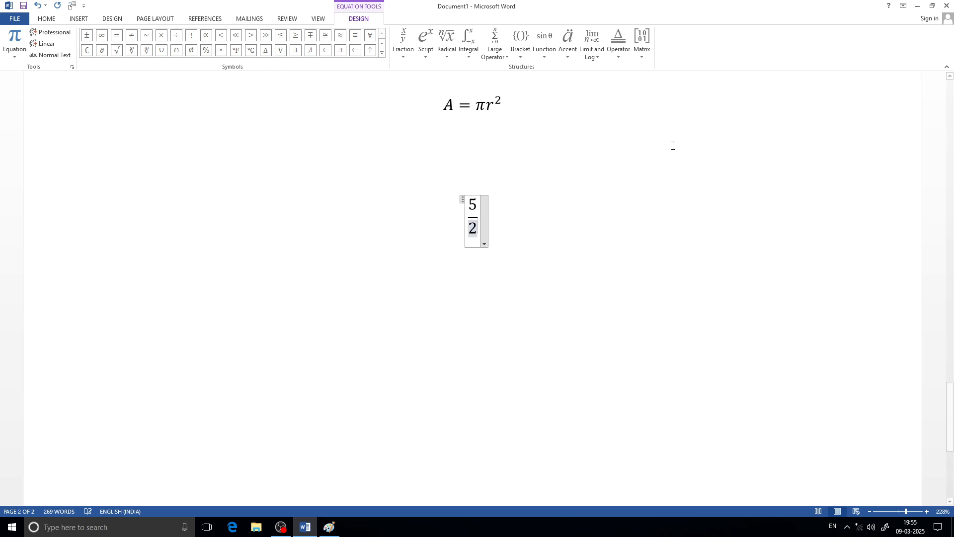
- Add a ± symbol after the 5/2 fraction and delete it again
{"action": "left_click", "coordinate": [480, 214]}
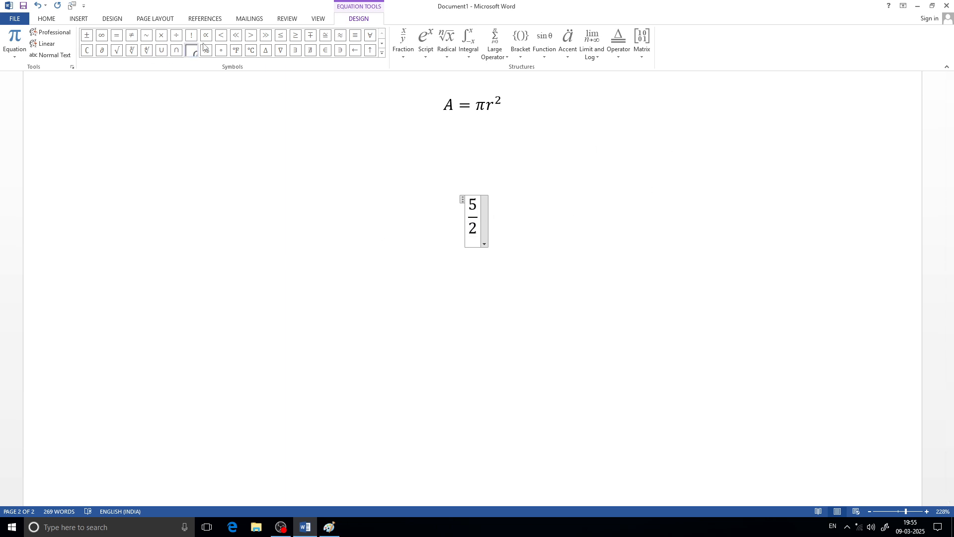
{"action": "left_click", "coordinate": [88, 43]}
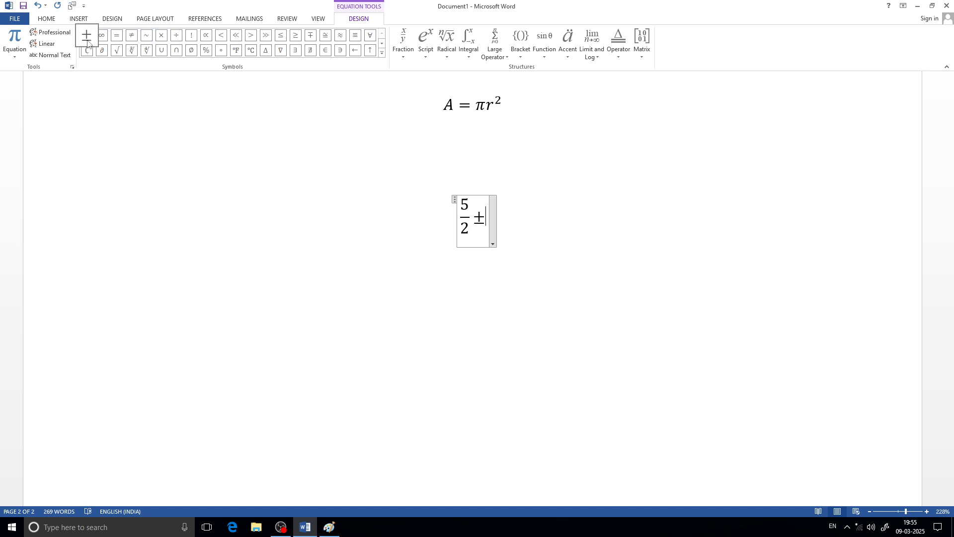
{"action": "key", "text": "BackSpace"}
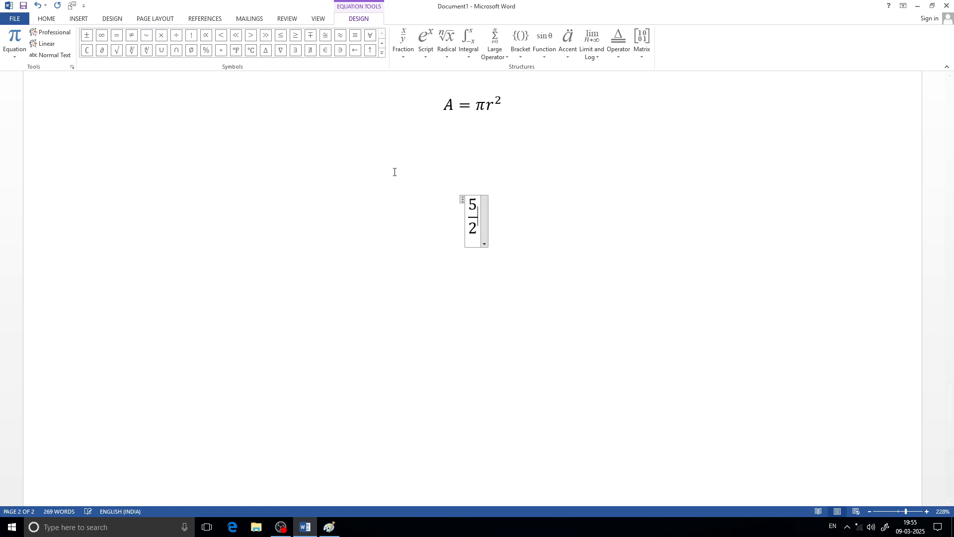
- Add a plus sign and a second stacked fraction after 5/2, with numerator 3 and denominator 4
{"action": "type", "text": "+"}
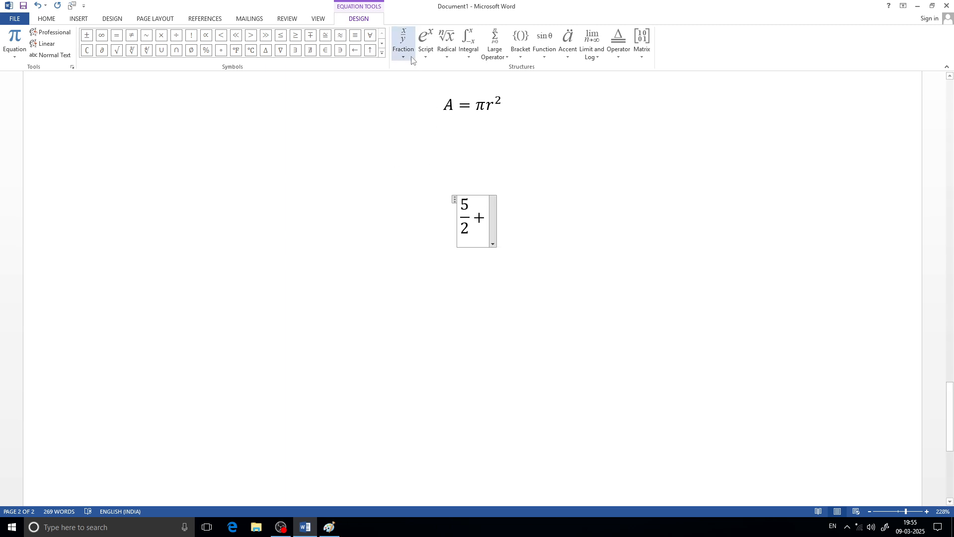
{"action": "left_click", "coordinate": [407, 39]}
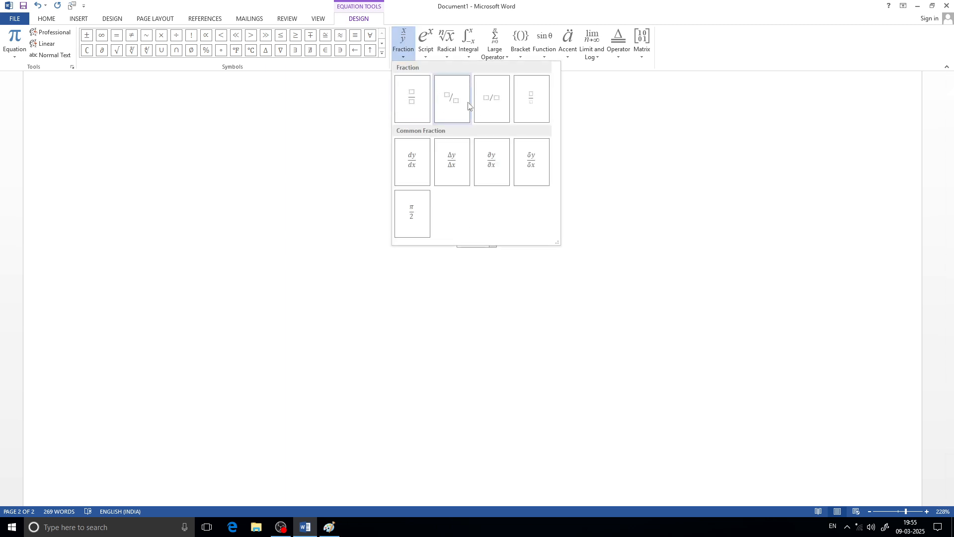
{"action": "left_click", "coordinate": [417, 101]}
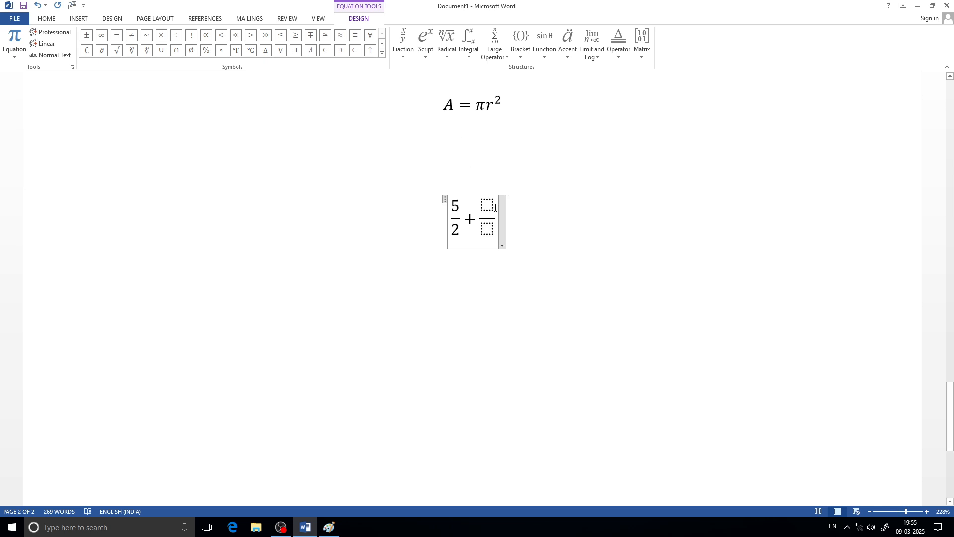
{"action": "left_click", "coordinate": [494, 206]}
{"action": "type", "text": "3"}
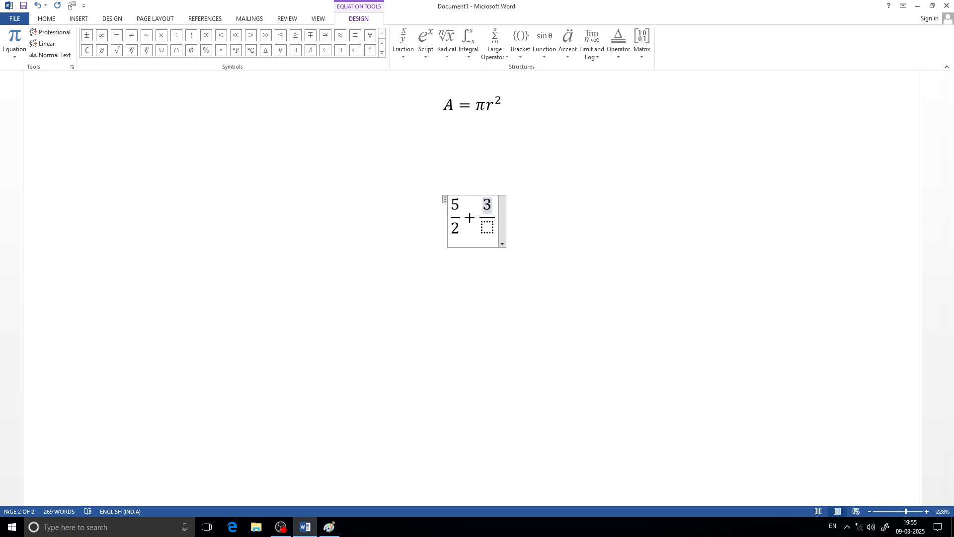
{"action": "key", "text": "Down"}
{"action": "type", "text": "4"}
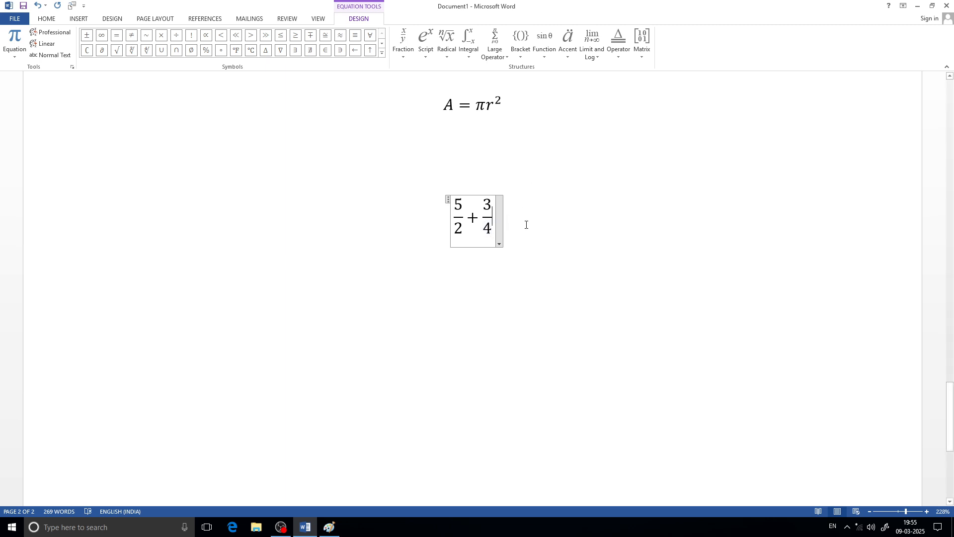
{"action": "left_click", "coordinate": [571, 219]}
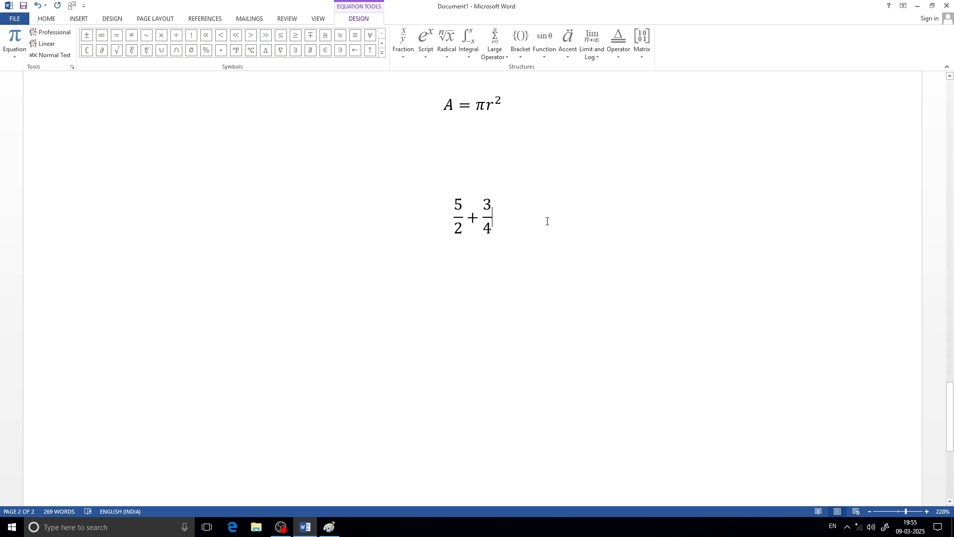
{"action": "left_click", "coordinate": [415, 291]}
{"action": "key", "text": "Up"}
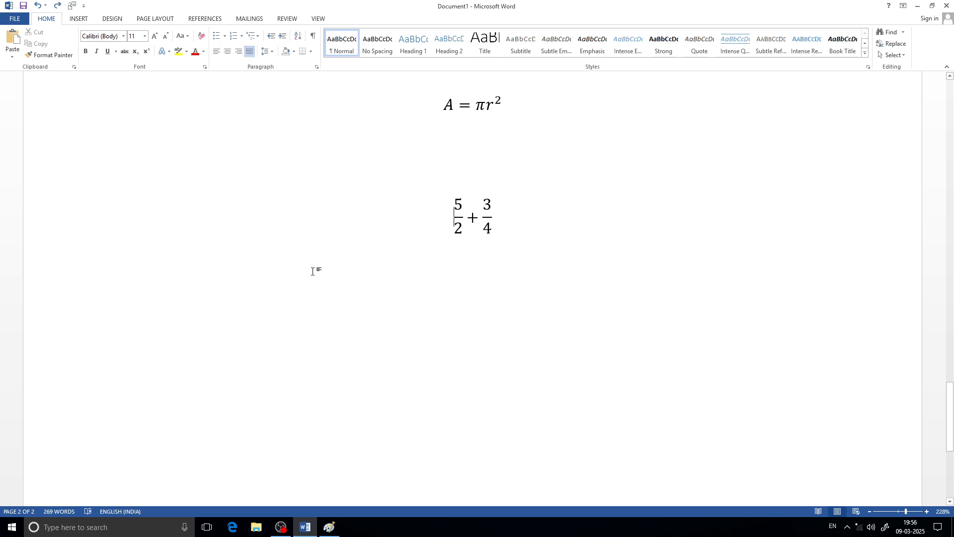
{"action": "triple_click", "coordinate": [313, 271]}
{"action": "key", "text": "ctrl+z"}
{"action": "left_click", "coordinate": [79, 19]}
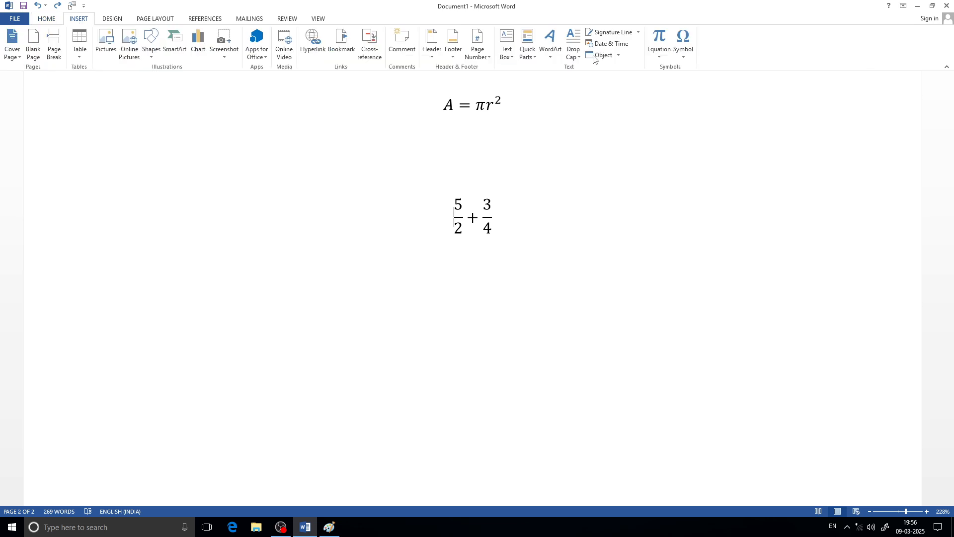
{"action": "left_click", "coordinate": [663, 55]}
{"action": "left_click", "coordinate": [701, 399]}
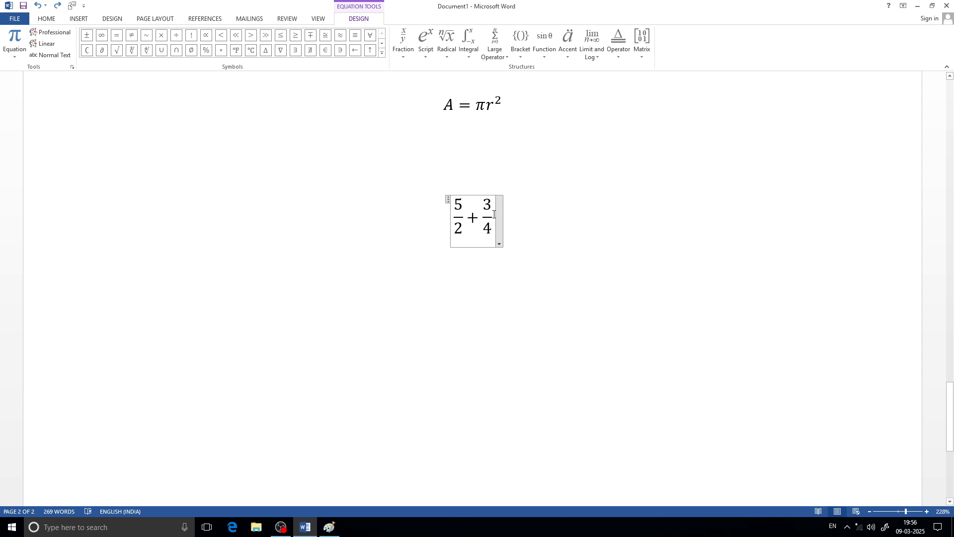
- Add a plus sign and a definite integral after the 3/4 fraction, with upper limit 1, lower limit 0 and integrand 5
{"action": "type", "text": "+"}
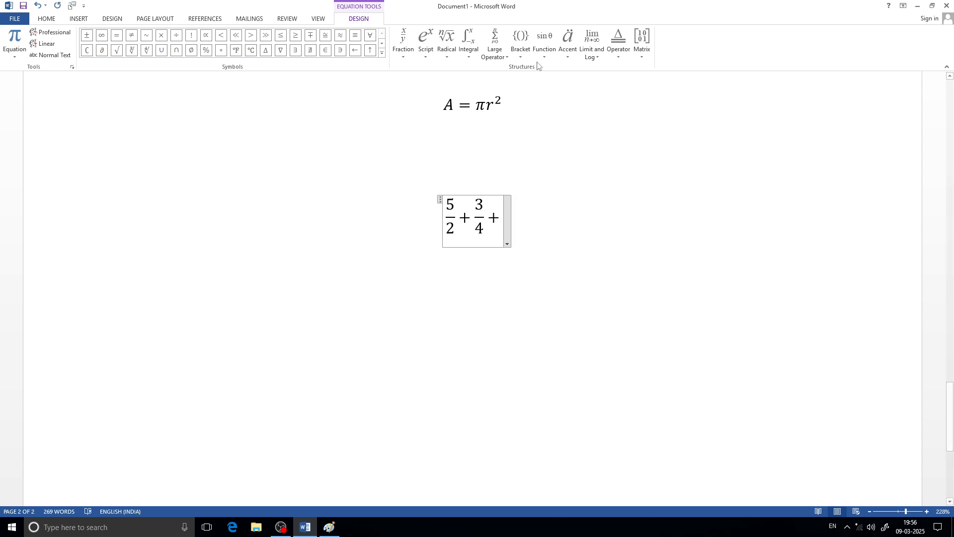
{"action": "left_click", "coordinate": [468, 52]}
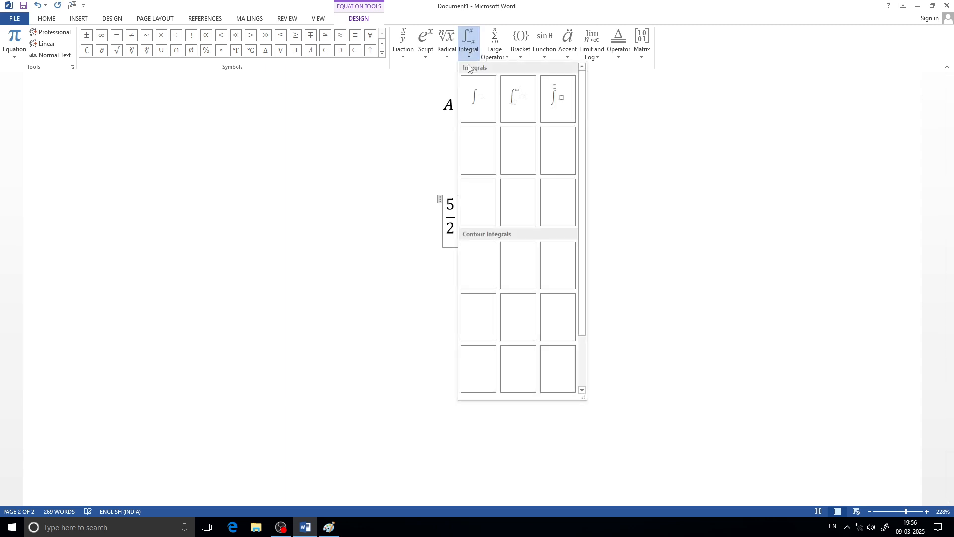
{"action": "left_click", "coordinate": [551, 97]}
{"action": "left_click", "coordinate": [497, 203]}
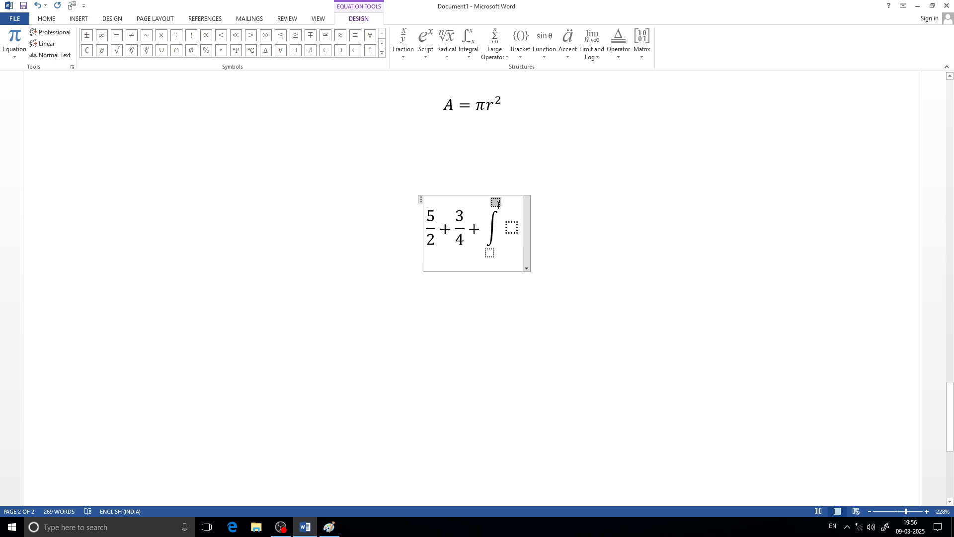
{"action": "type", "text": "1"}
{"action": "left_click", "coordinate": [493, 254]}
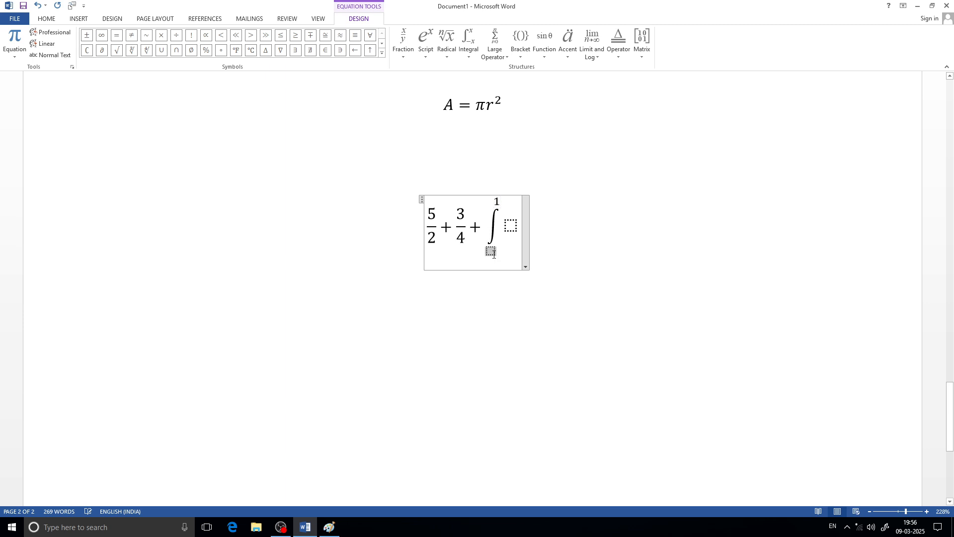
{"action": "type", "text": "0"}
{"action": "left_click", "coordinate": [511, 228]}
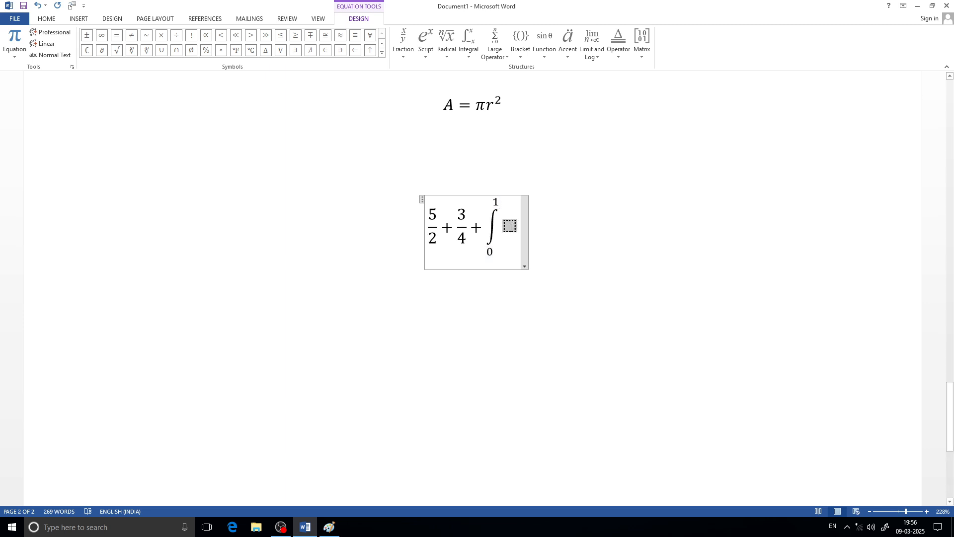
{"action": "type", "text": "5"}
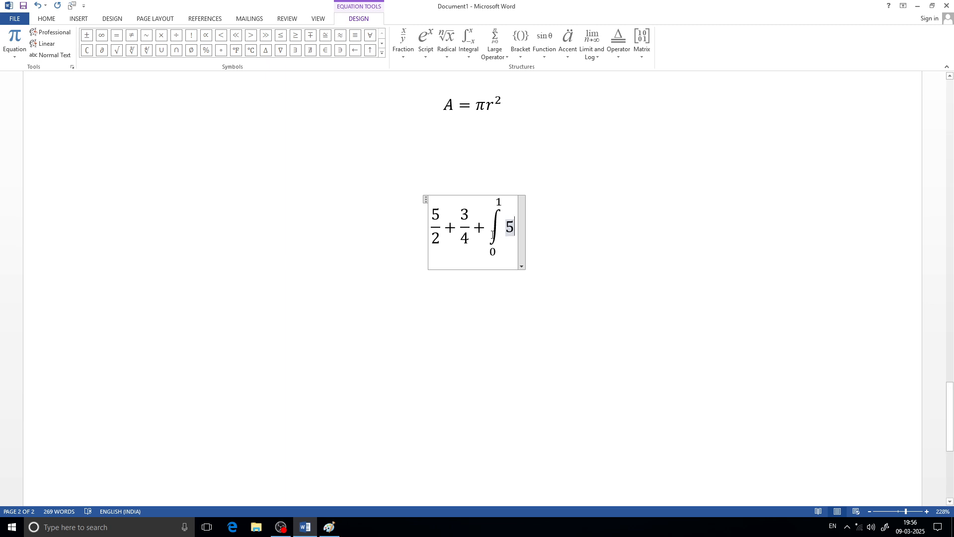
- Add a log function without a base after the integrand 5, and view the available matrix structures
{"action": "left_click", "coordinate": [592, 50]}
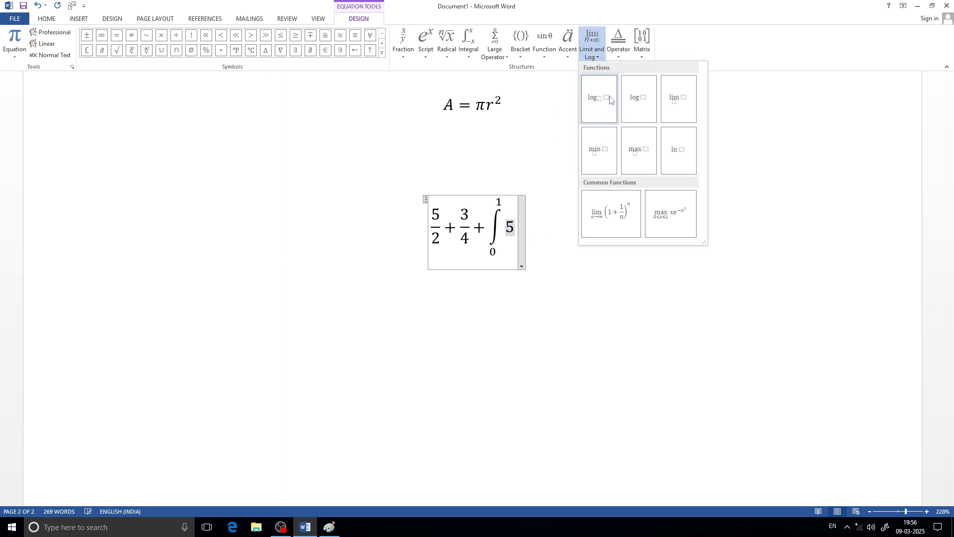
{"action": "left_click", "coordinate": [637, 110]}
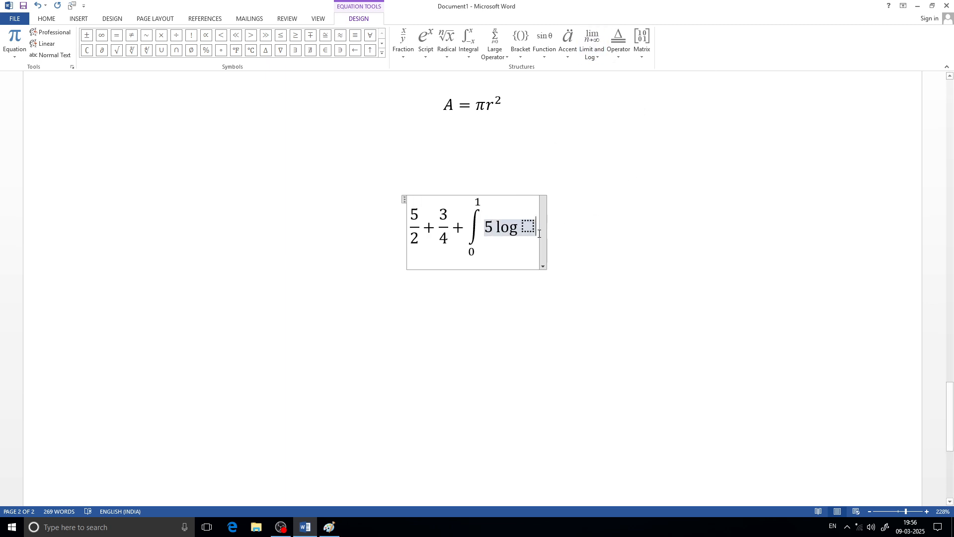
{"action": "left_click", "coordinate": [641, 45]}
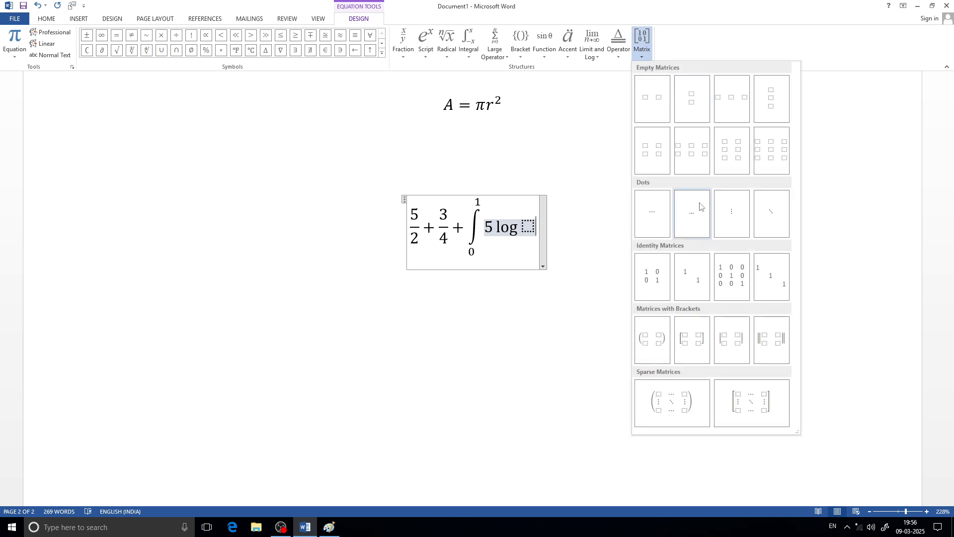
{"action": "left_click", "coordinate": [315, 299]}
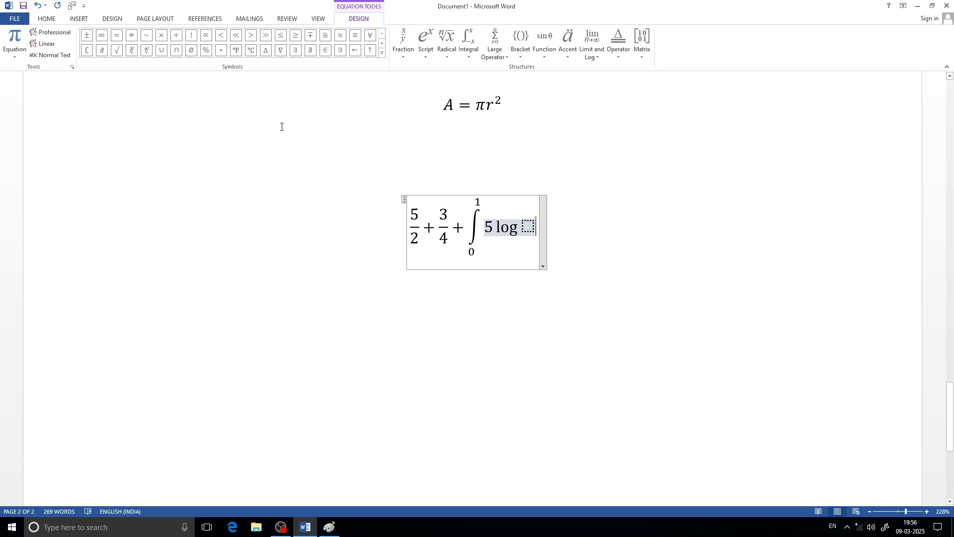
- Insert the symbols β, ∑, π and Ω on a new centred line below the integral equation
{"action": "left_click", "coordinate": [78, 18]}
{"action": "left_click", "coordinate": [585, 252]}
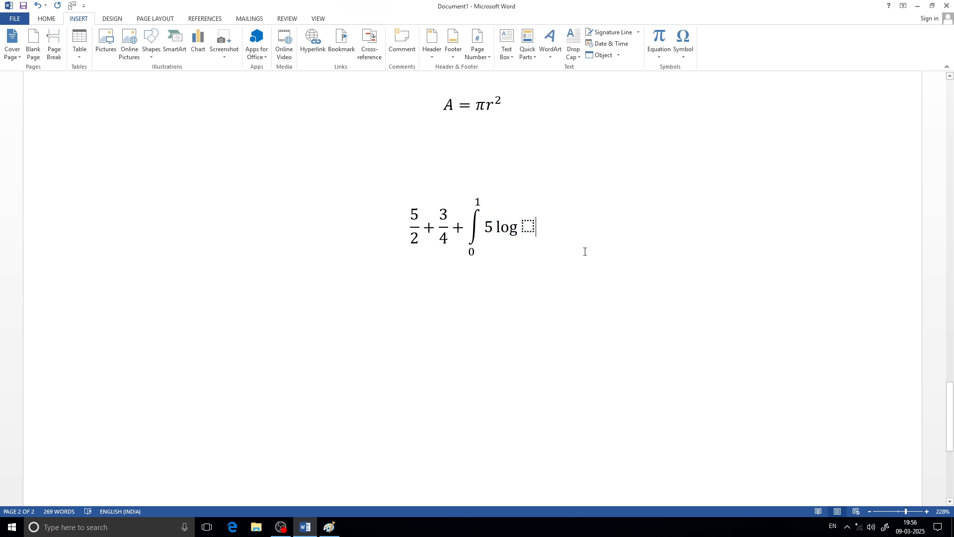
{"action": "key", "text": "Return"}
{"action": "key", "text": "Return"}
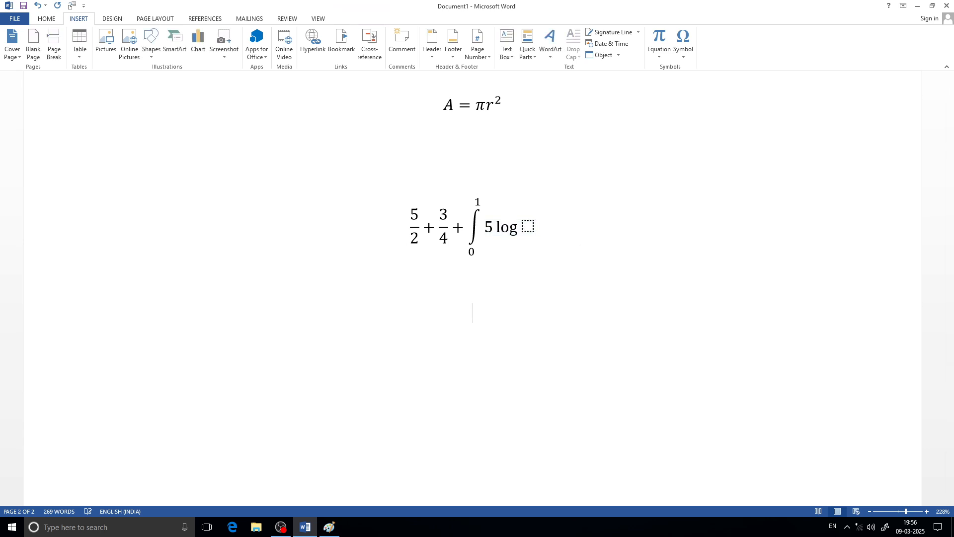
{"action": "left_click", "coordinate": [683, 45]}
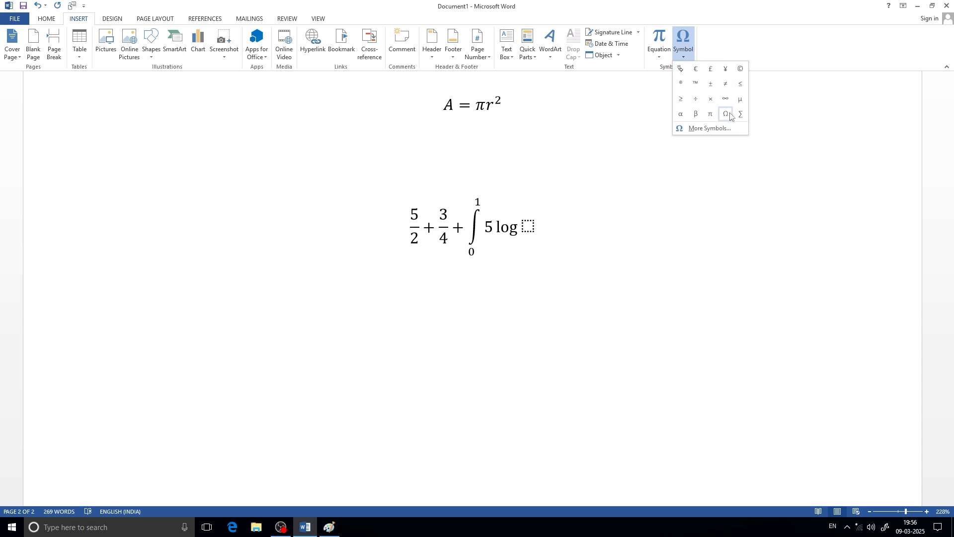
{"action": "left_click", "coordinate": [696, 114]}
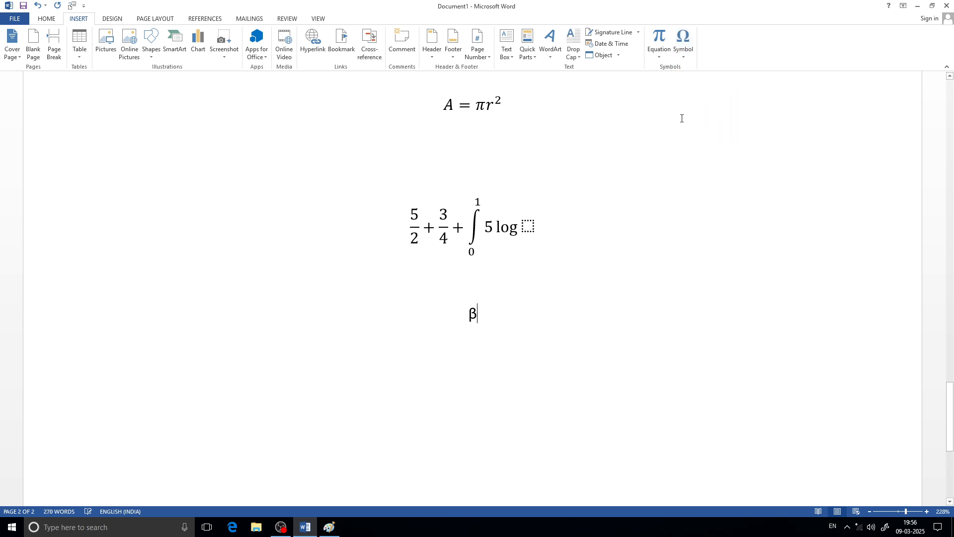
{"action": "left_click", "coordinate": [683, 42]}
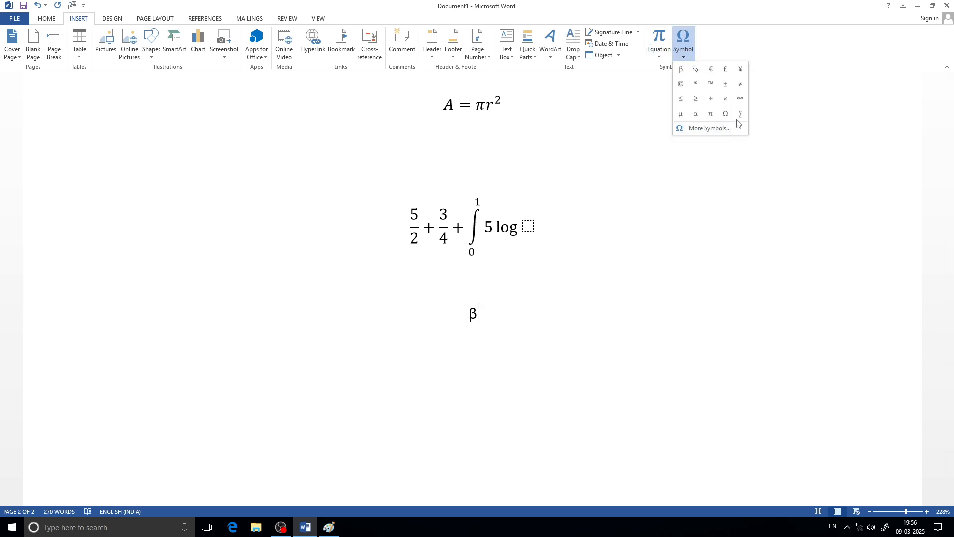
{"action": "left_click", "coordinate": [740, 114]}
{"action": "left_click", "coordinate": [683, 42]}
{"action": "left_click", "coordinate": [710, 114]}
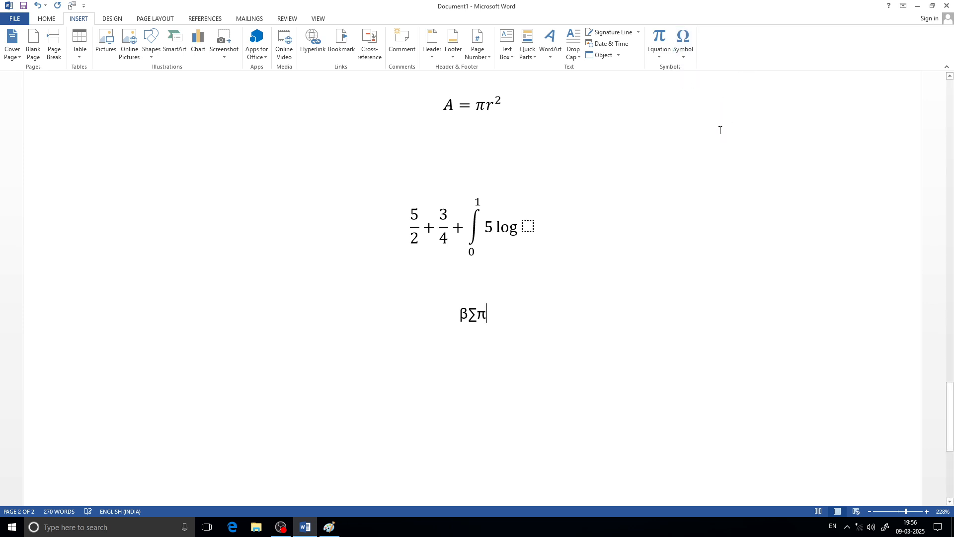
{"action": "left_click", "coordinate": [683, 42]}
{"action": "left_click", "coordinate": [738, 115]}
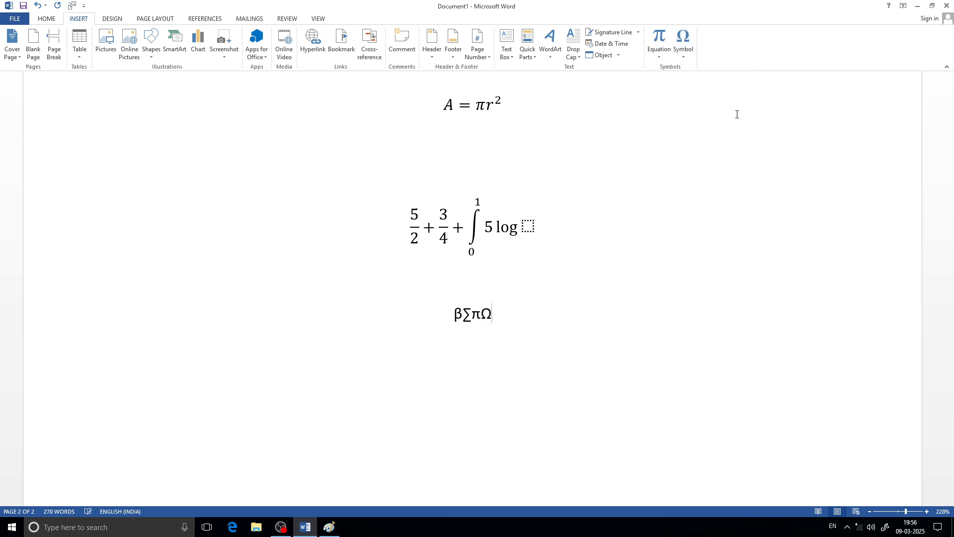
- Insert the copyright sign © after Ω from the full symbol collection and close the Symbol dialog
{"action": "left_click", "coordinate": [685, 55]}
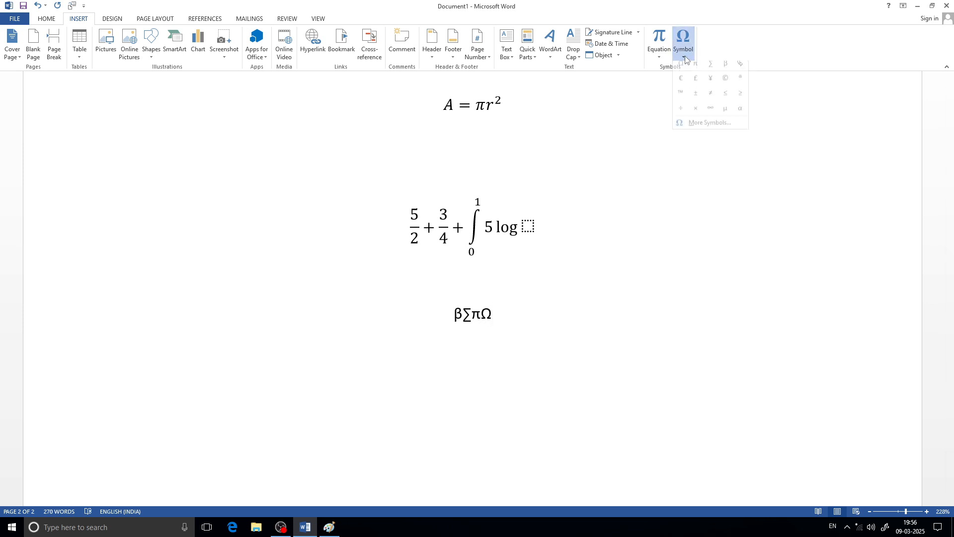
{"action": "left_click", "coordinate": [710, 129]}
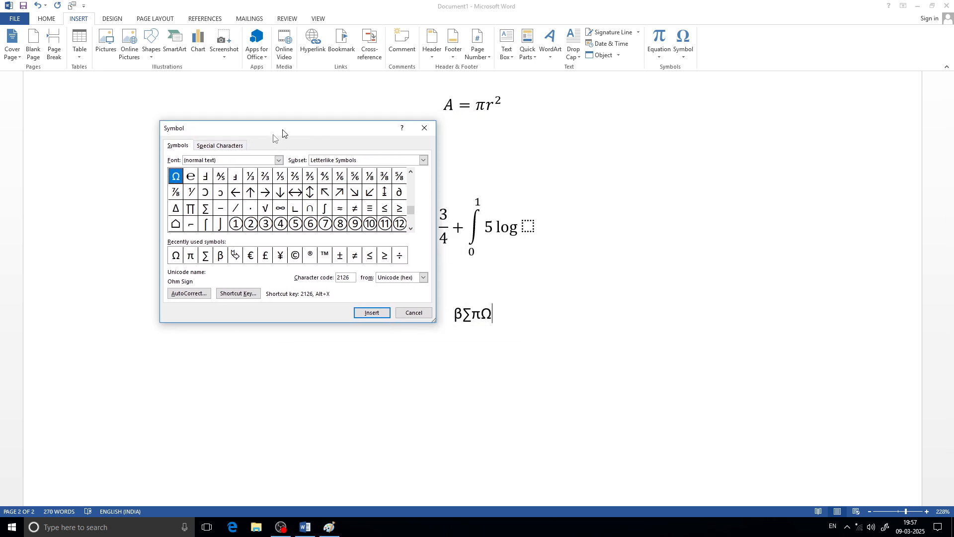
{"action": "left_click_drag", "start_coordinate": [283, 133], "coordinate": [259, 159]}
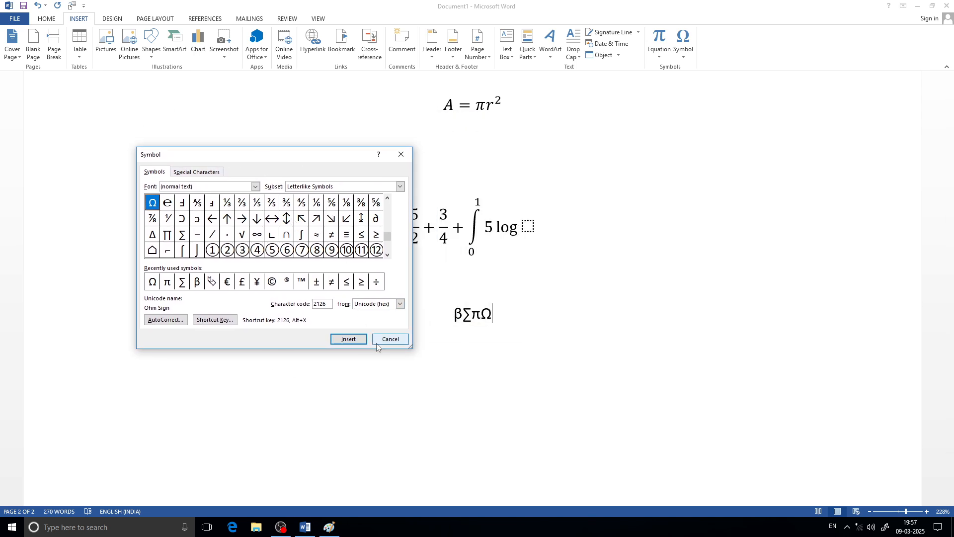
{"action": "left_click", "coordinate": [272, 281]}
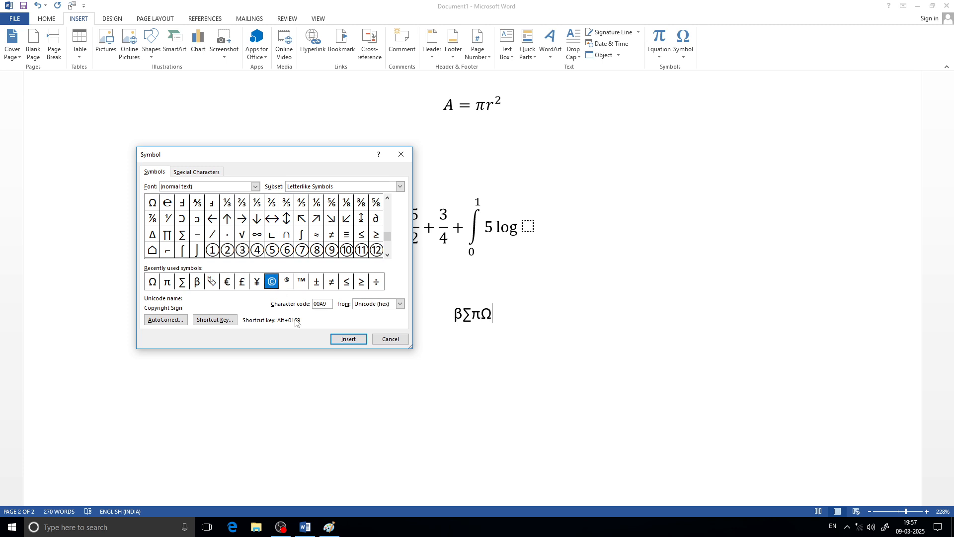
{"action": "left_click", "coordinate": [348, 339]}
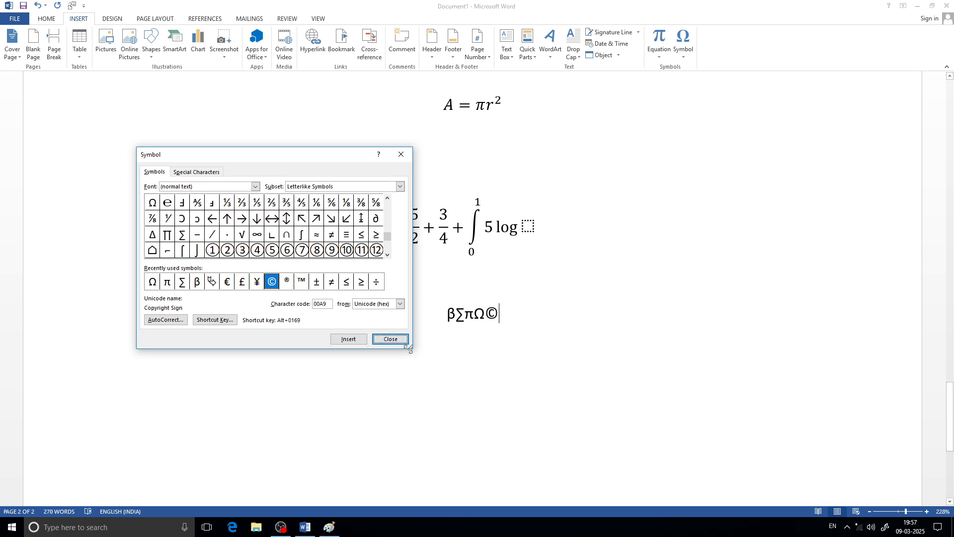
{"action": "left_click", "coordinate": [391, 339]}
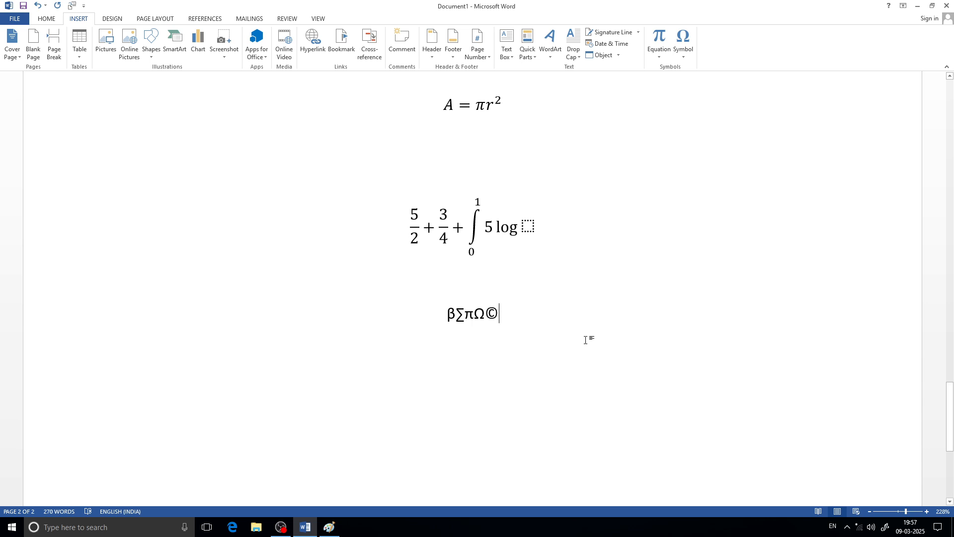